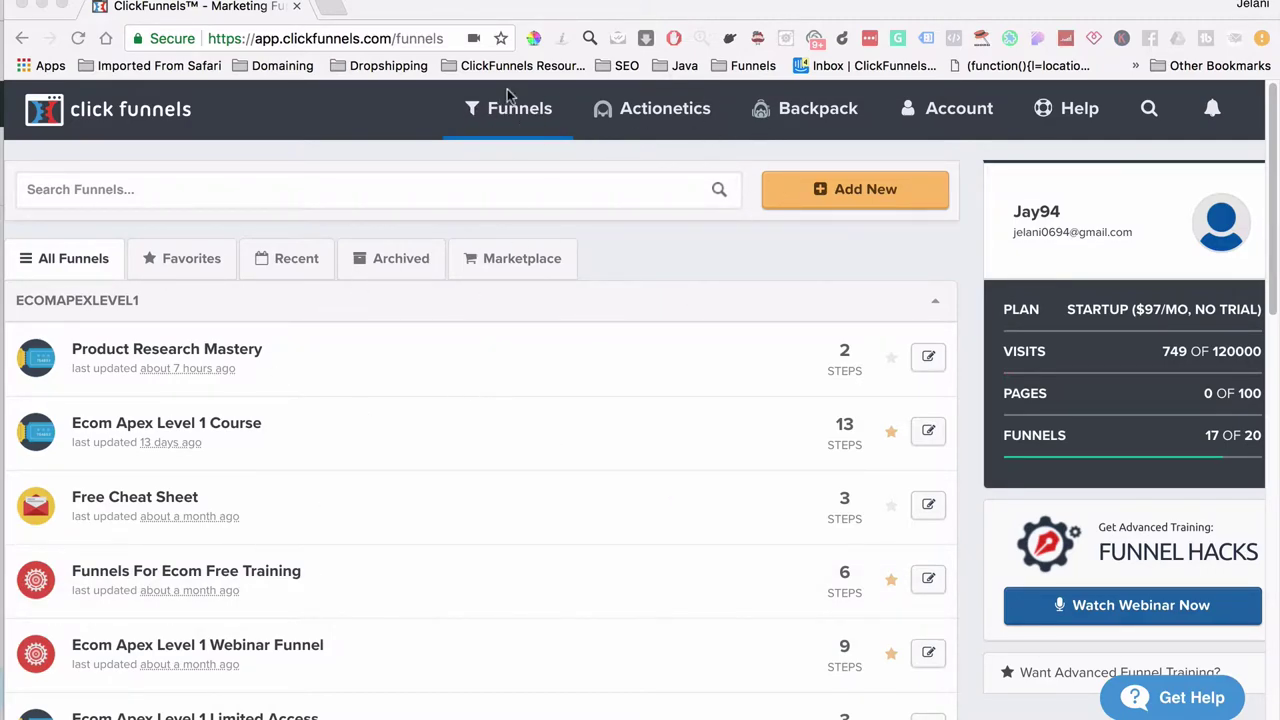
Return from the funnels list to the dashboard with page views, opt-ins and sales stats
click(138, 122)
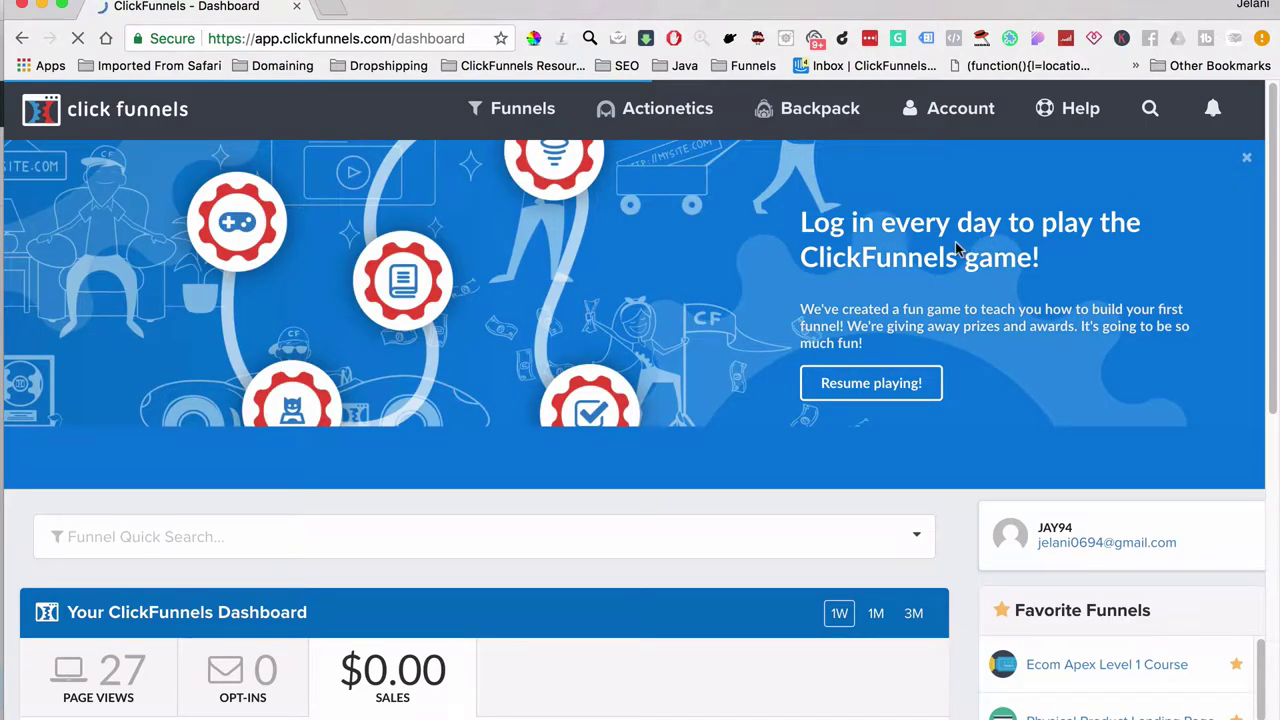
From Funnels > Browse Funnels, choose Add New to bring up the Build a Funnel dialog
click(520, 123)
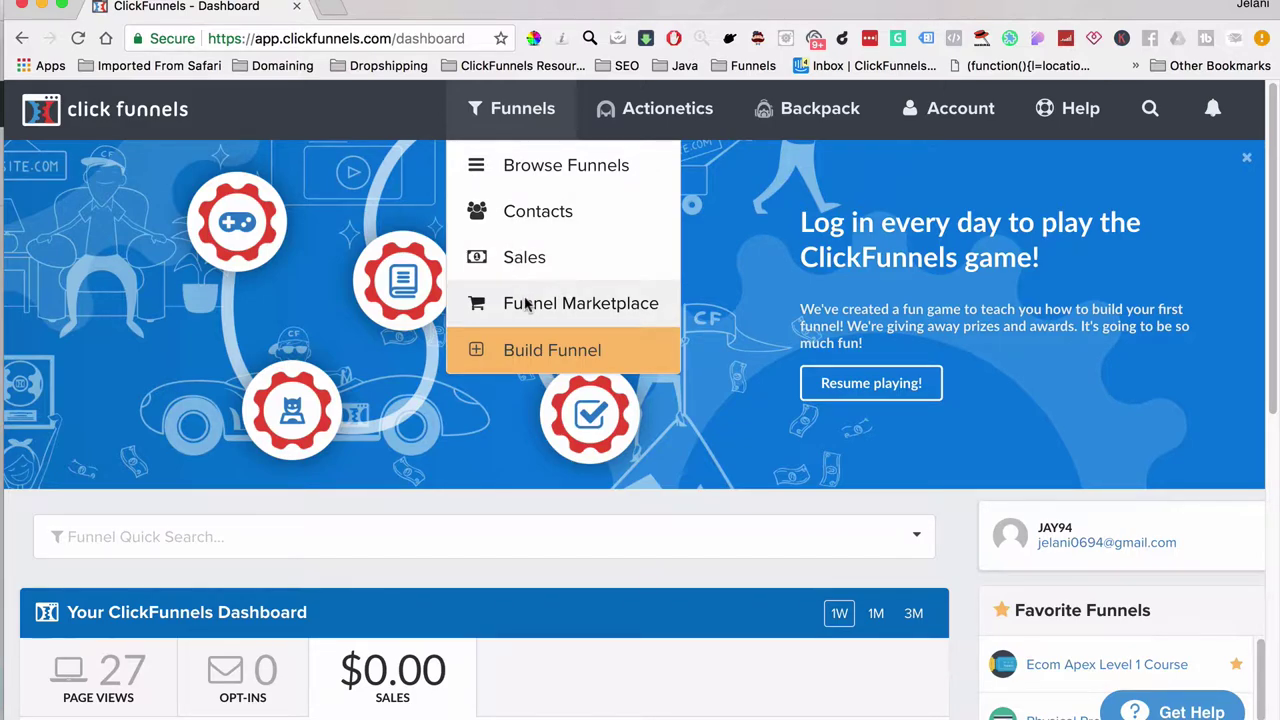
click(515, 174)
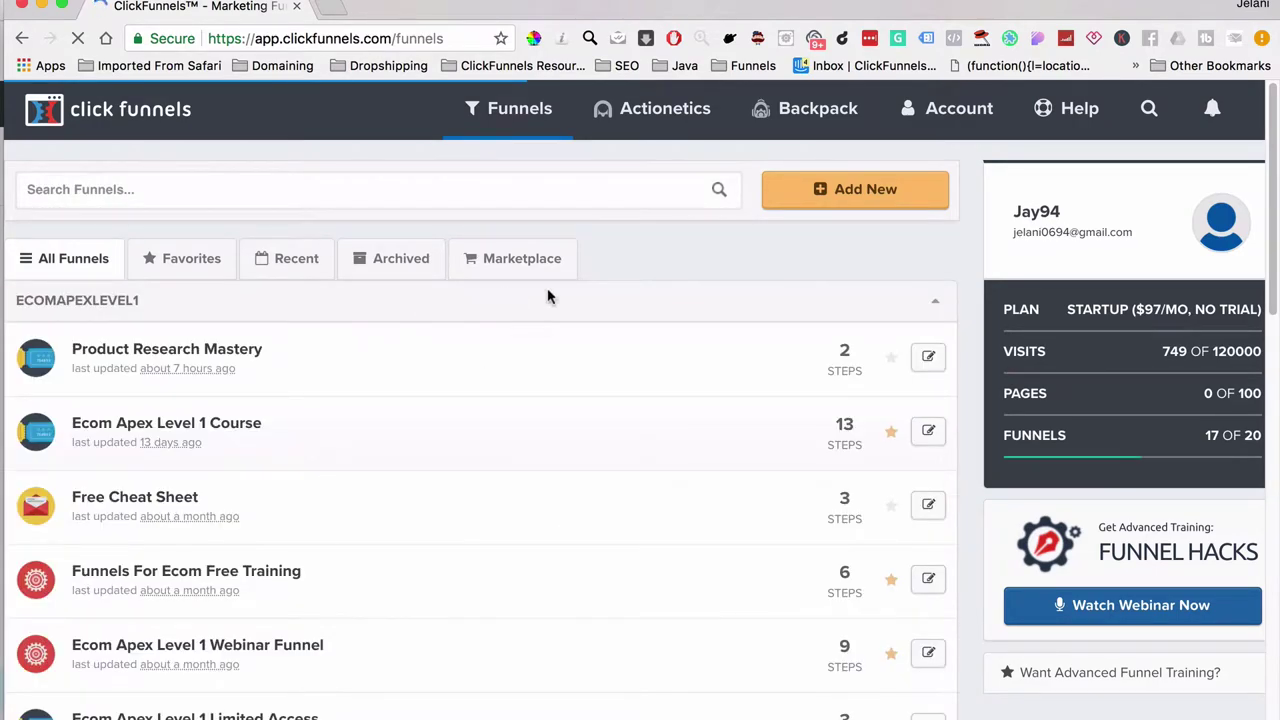
click(850, 197)
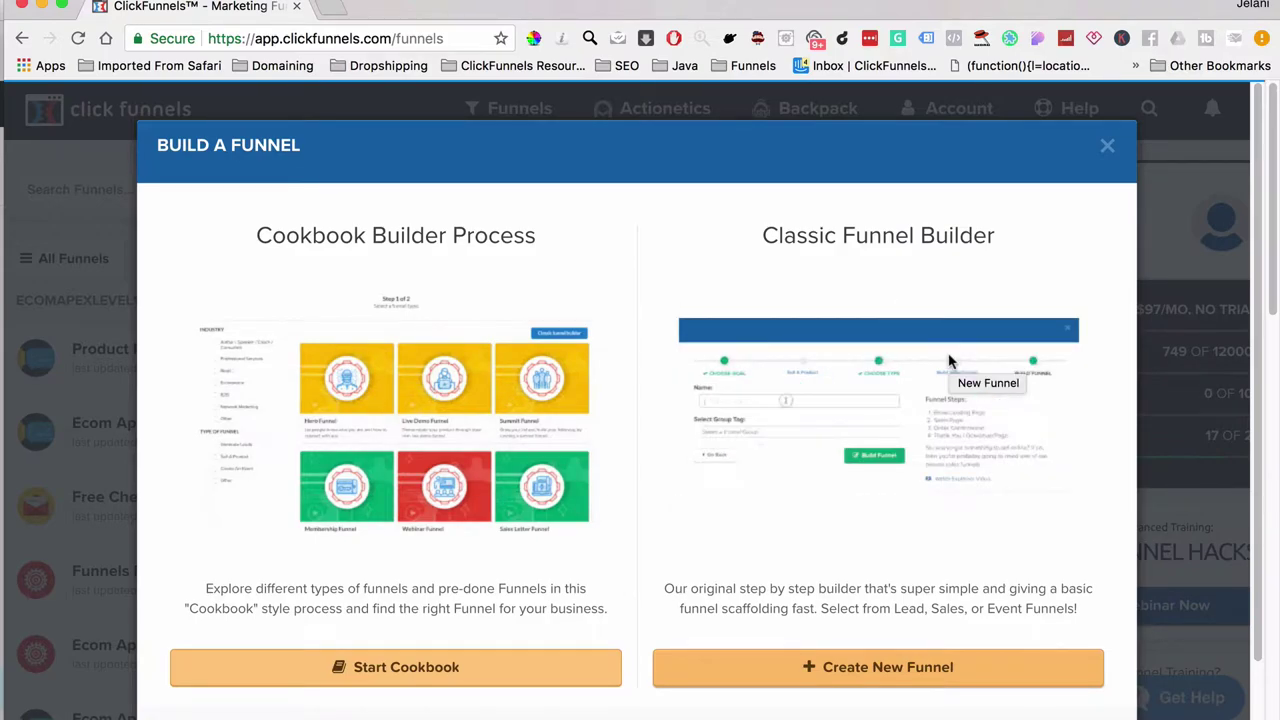
Dismiss the Build a Funnel dialog to return to All Funnels, showing 17 of 20 used
click(1108, 146)
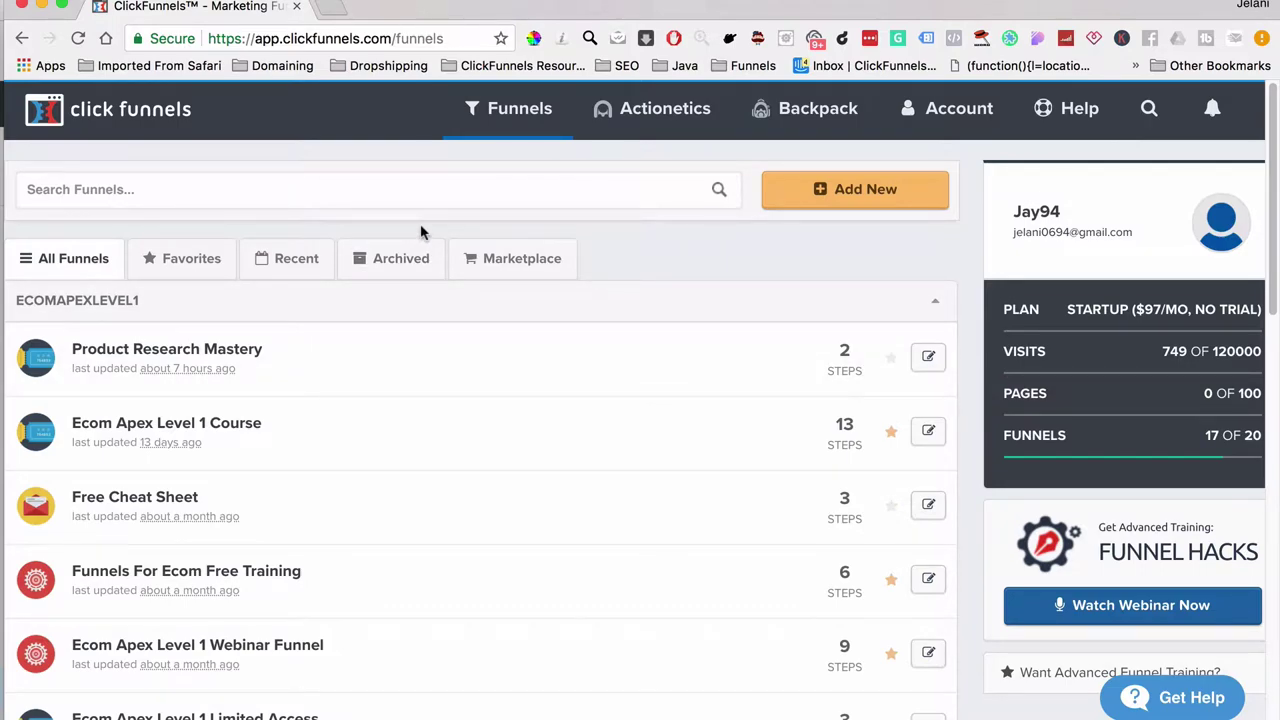
click(520, 110)
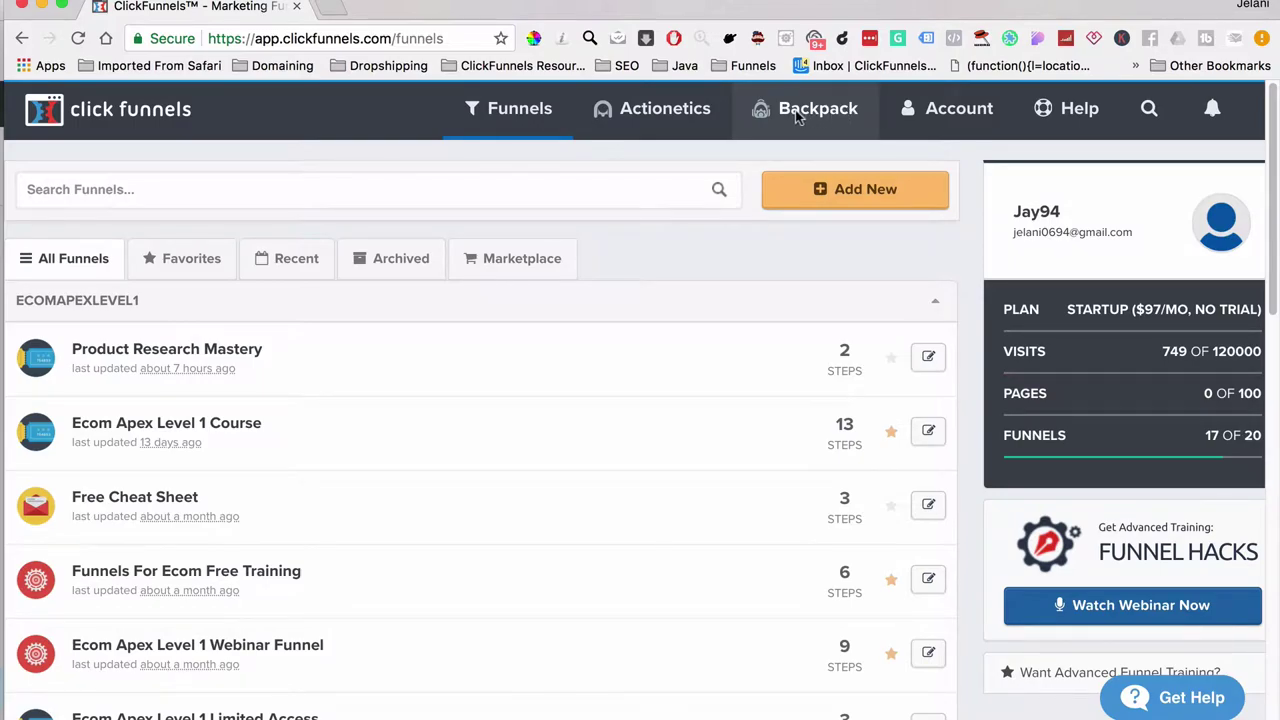
In Account Details, replace subdomain ecomapex with jelanithemarketer, fixing the typo, and save
click(913, 110)
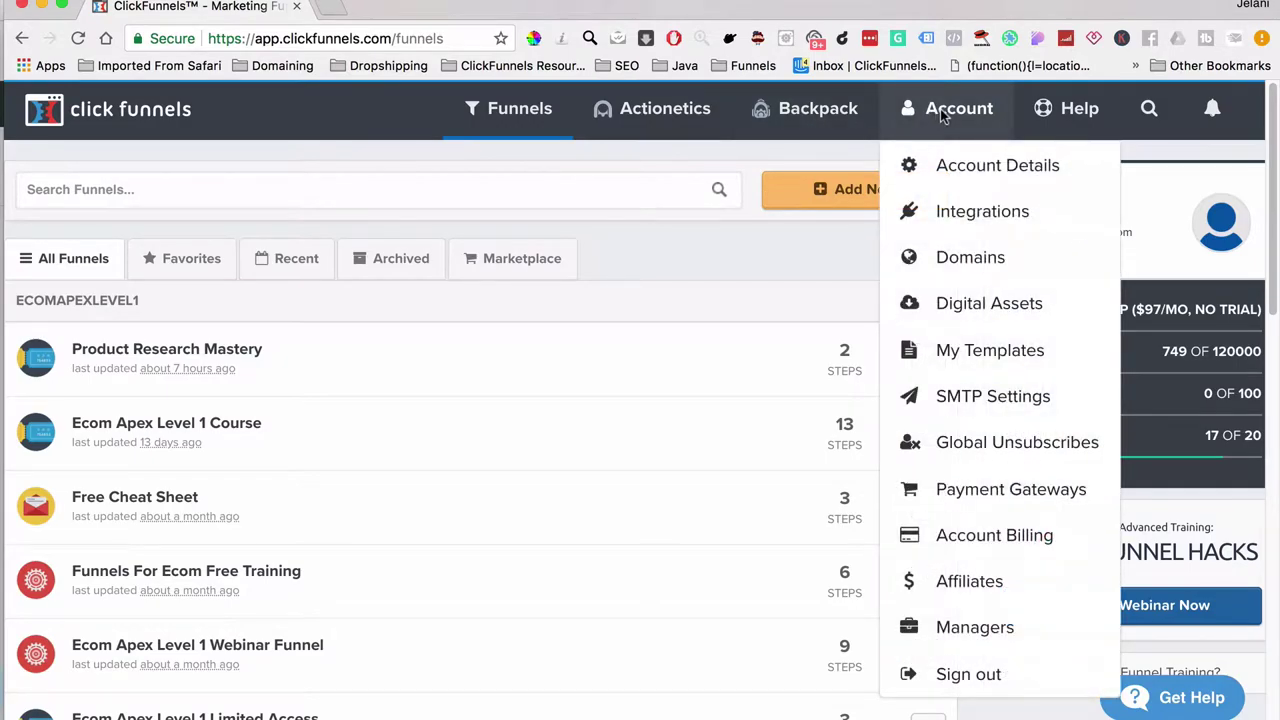
click(989, 172)
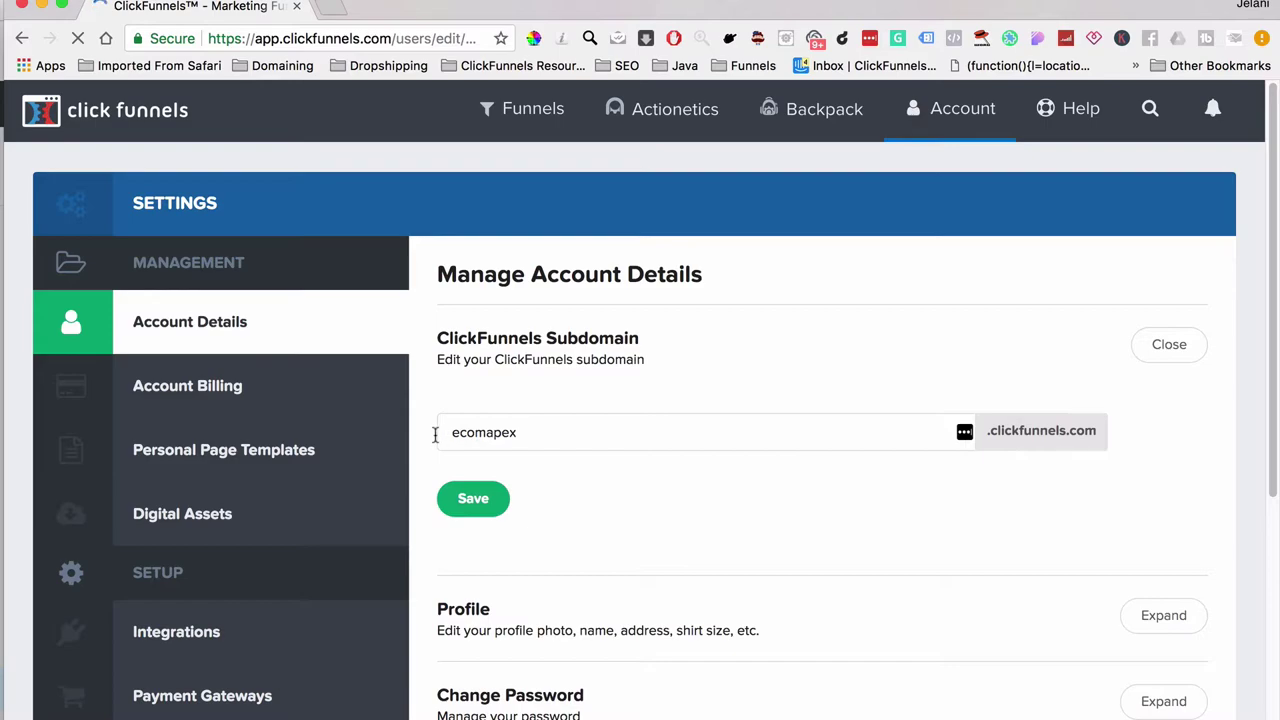
double_click(437, 437)
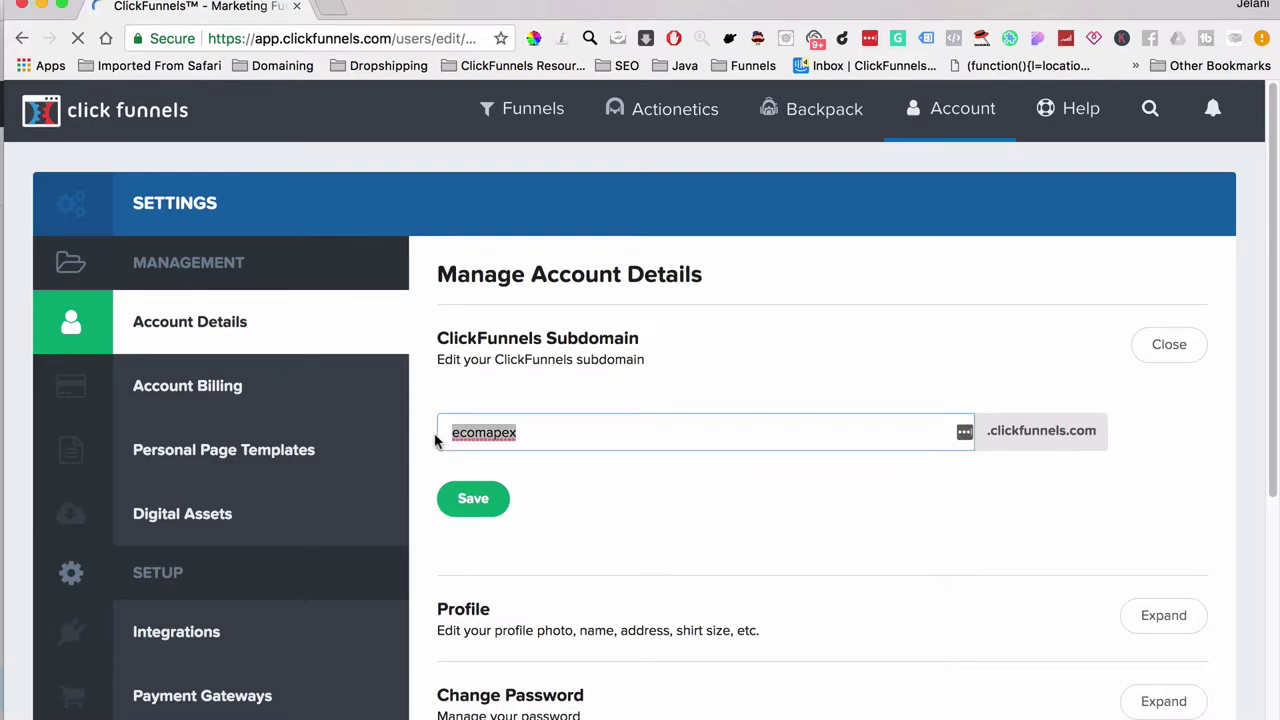
key(BackSpace)
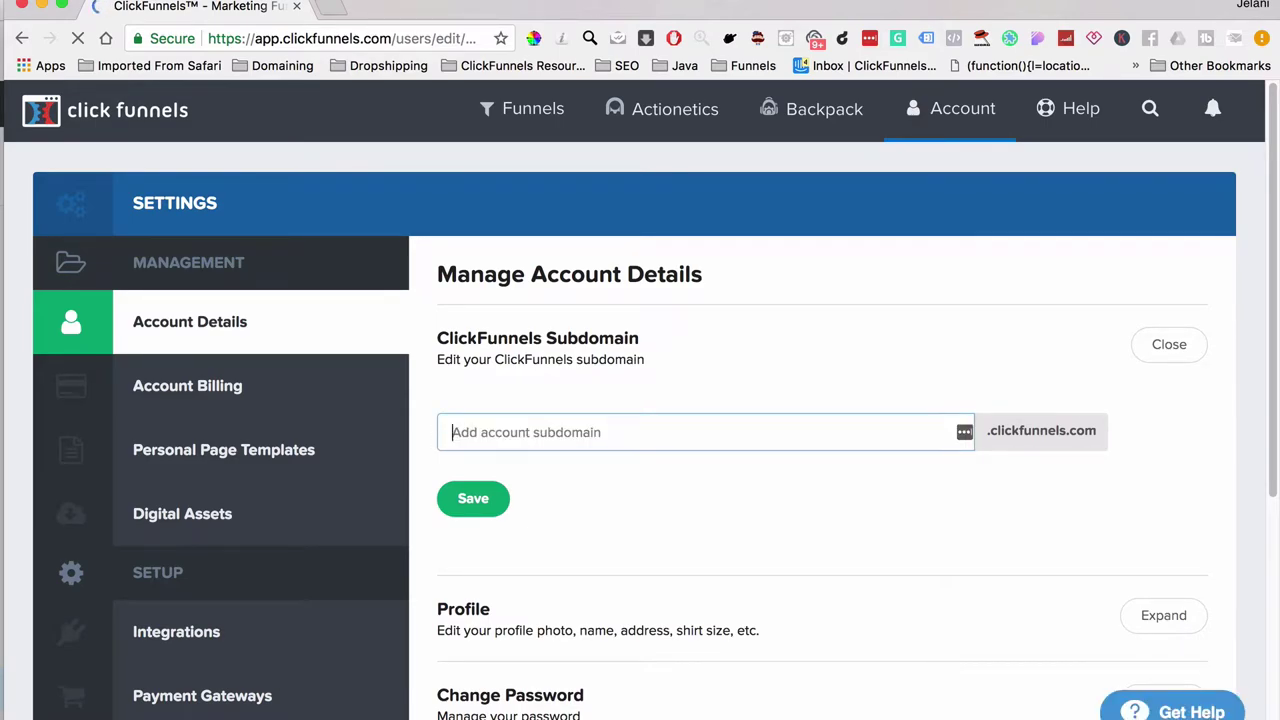
text(jelanithemartker)
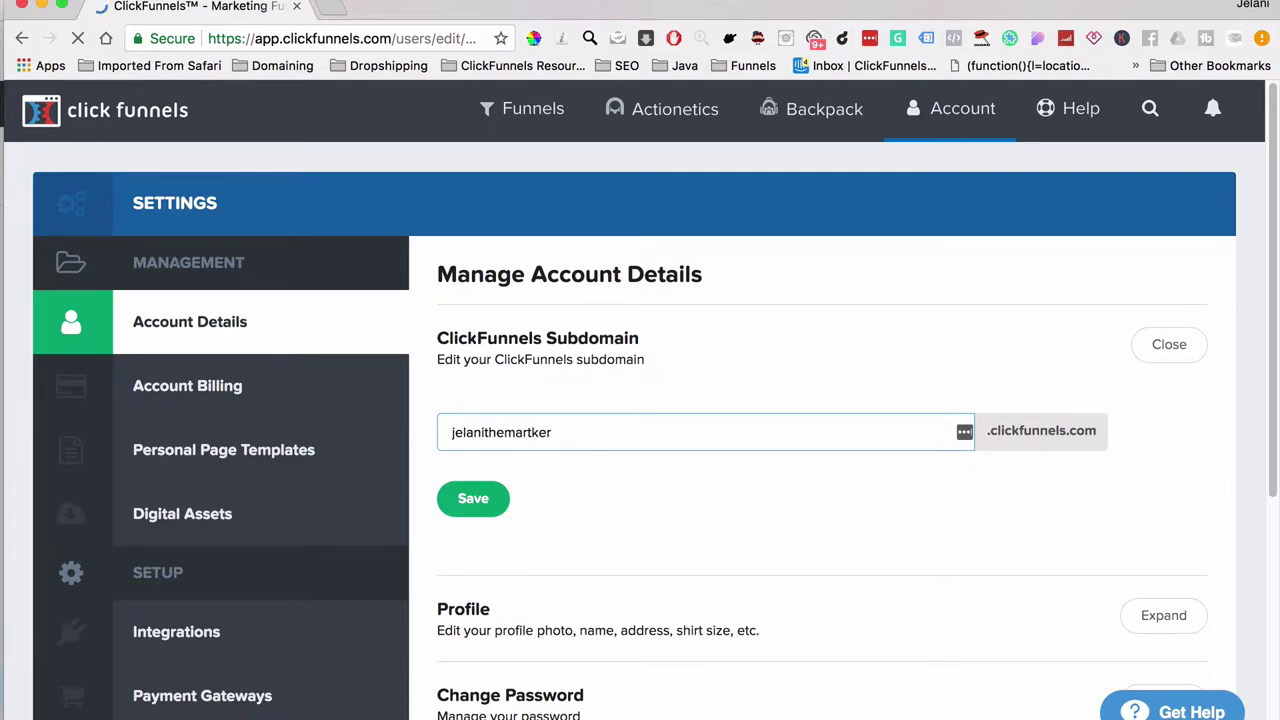
key(BackSpace)
key(BackSpace)
key(BackSpace)
key(BackSpace)
text(keter)
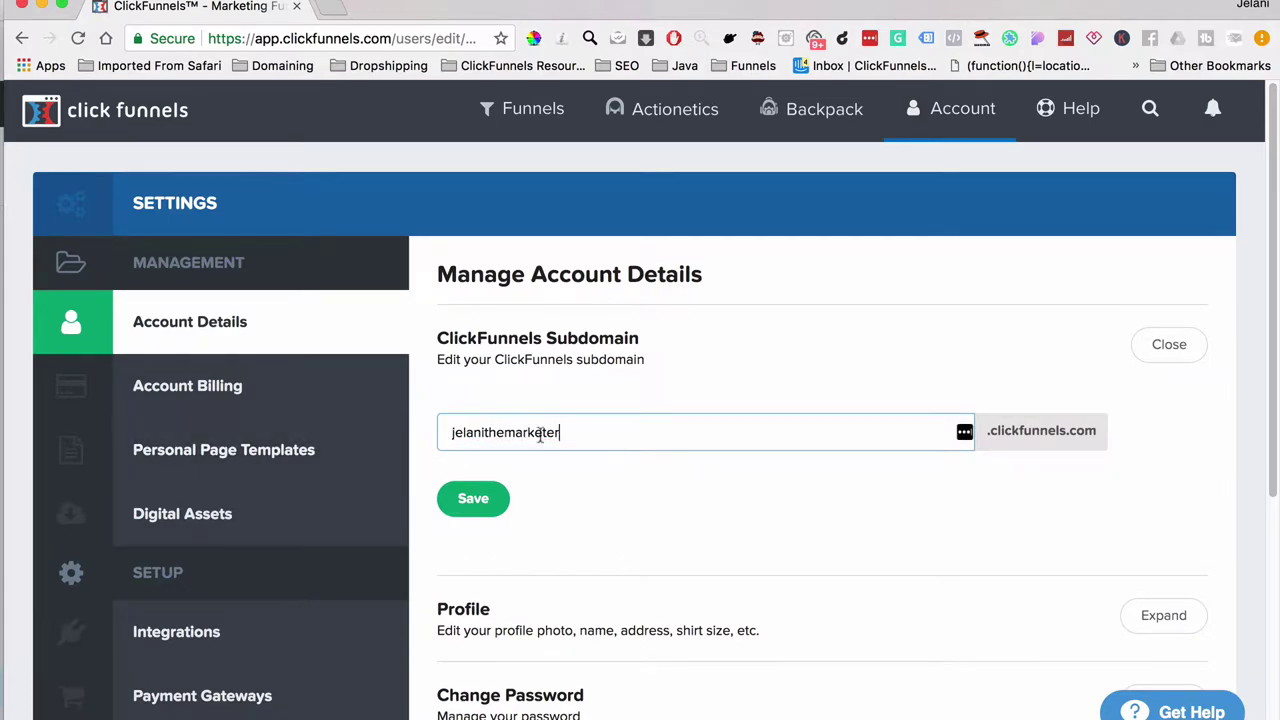
click(482, 510)
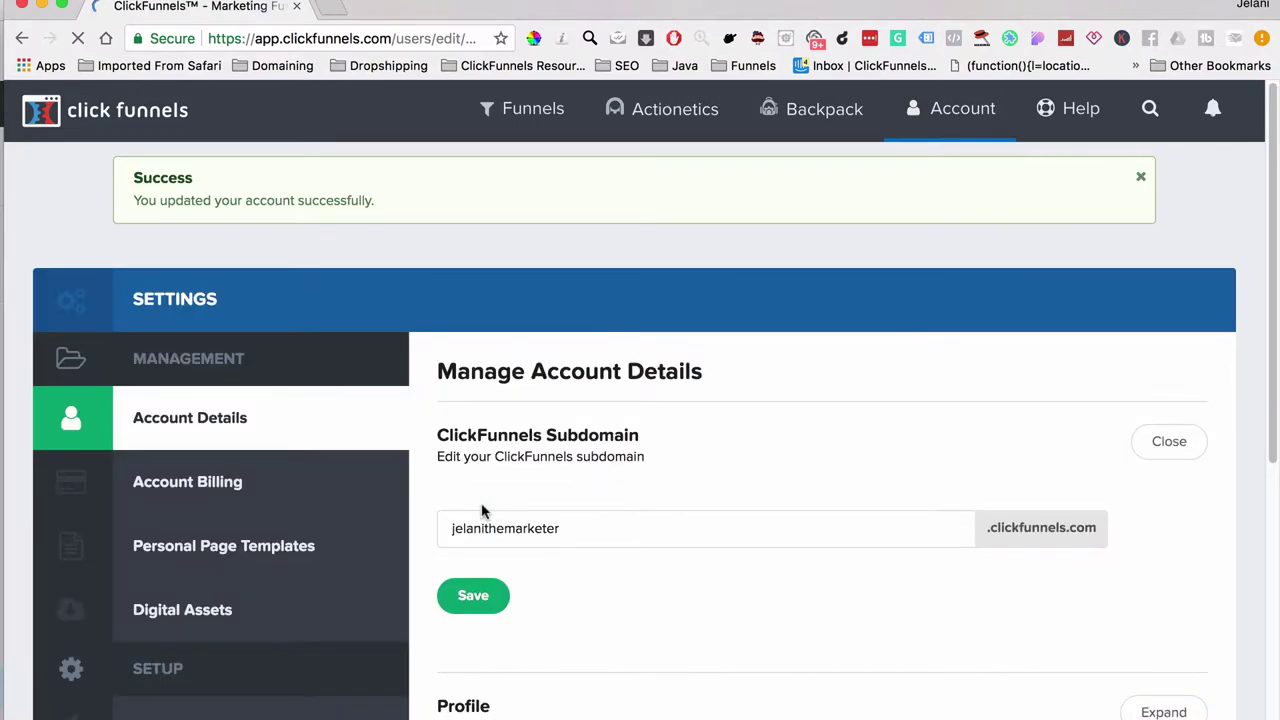
scroll(482, 510, down, 5)
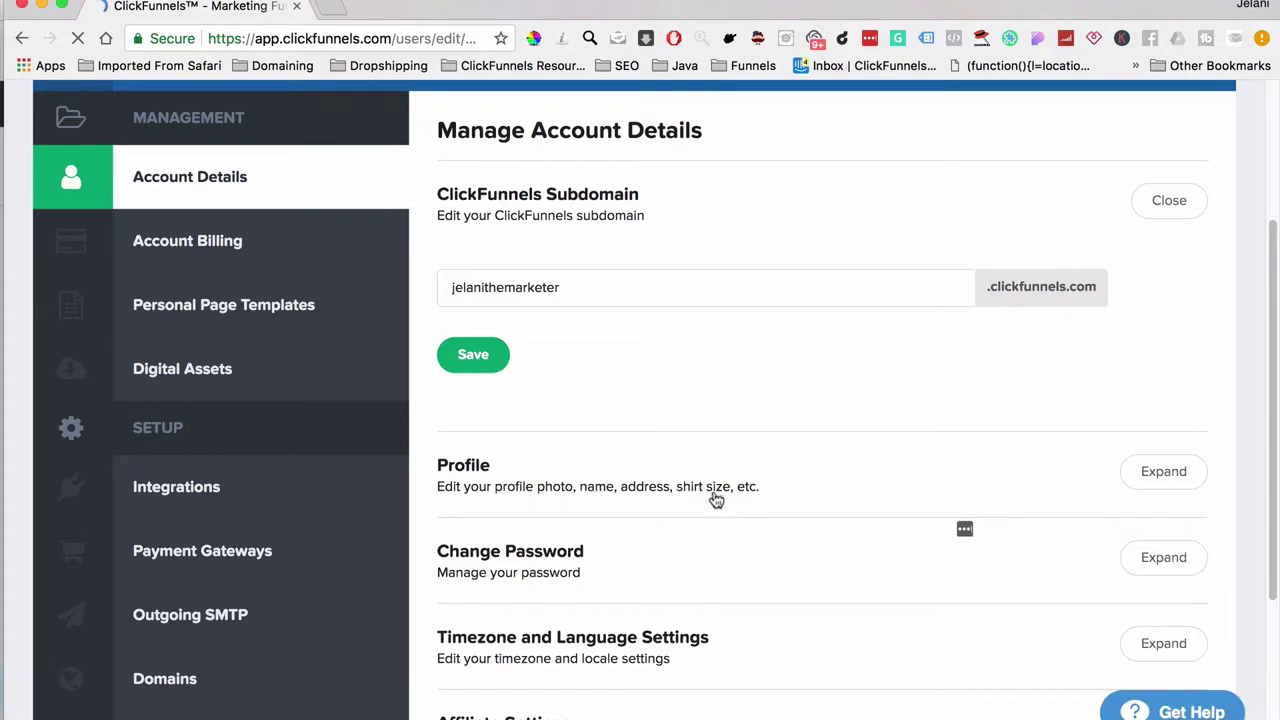
scroll(731, 501, down, 2)
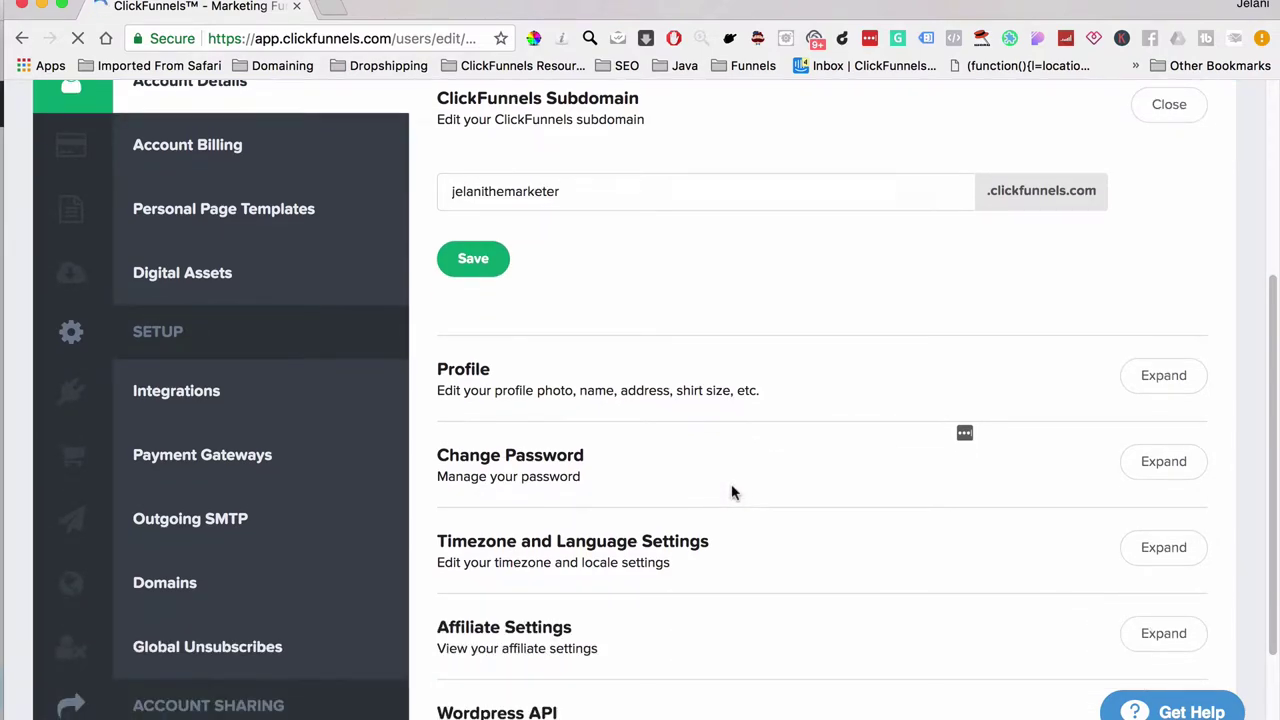
scroll(731, 492, down, 4)
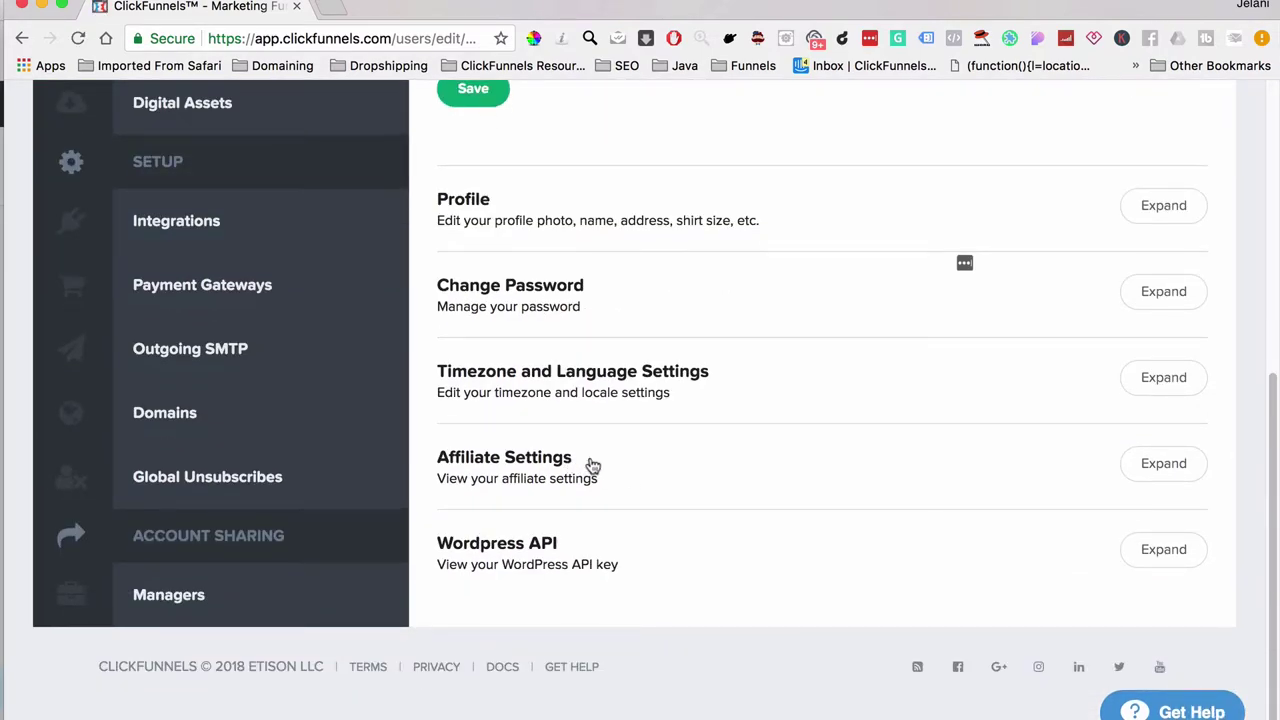
scroll(551, 460, up, 8)
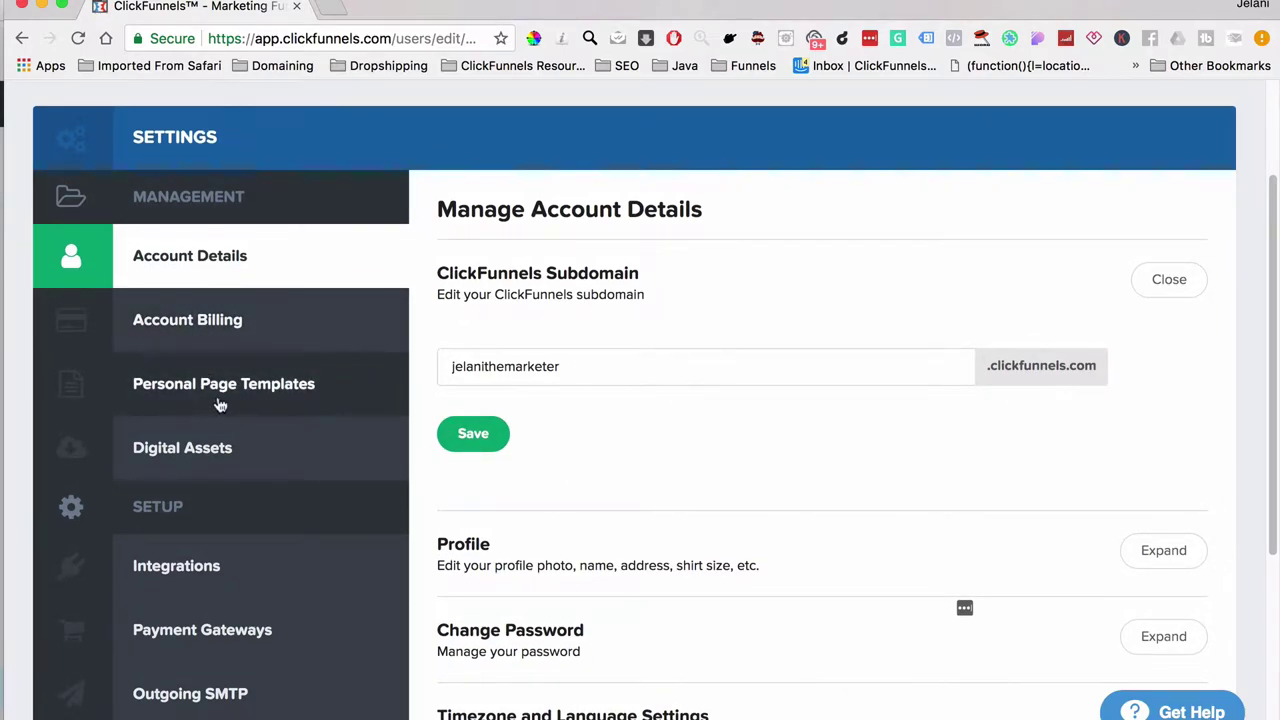
scroll(217, 403, down, 3)
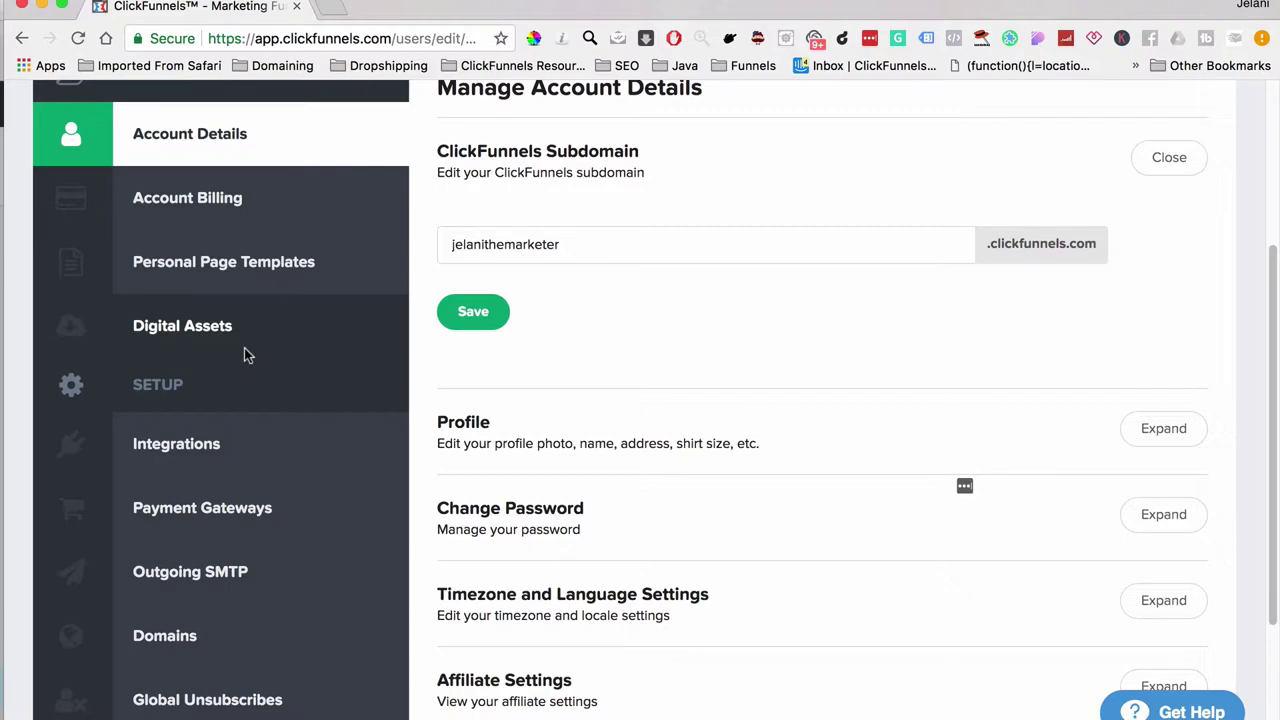
click(250, 451)
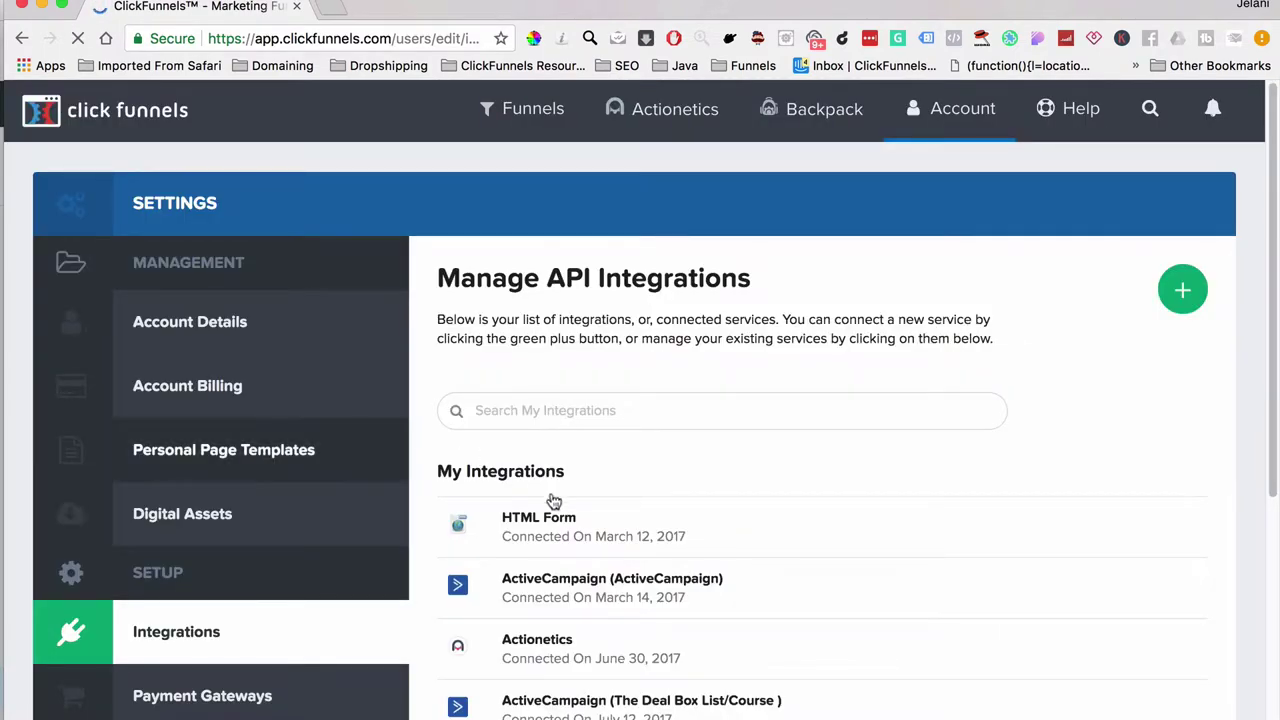
scroll(586, 612, down, 4)
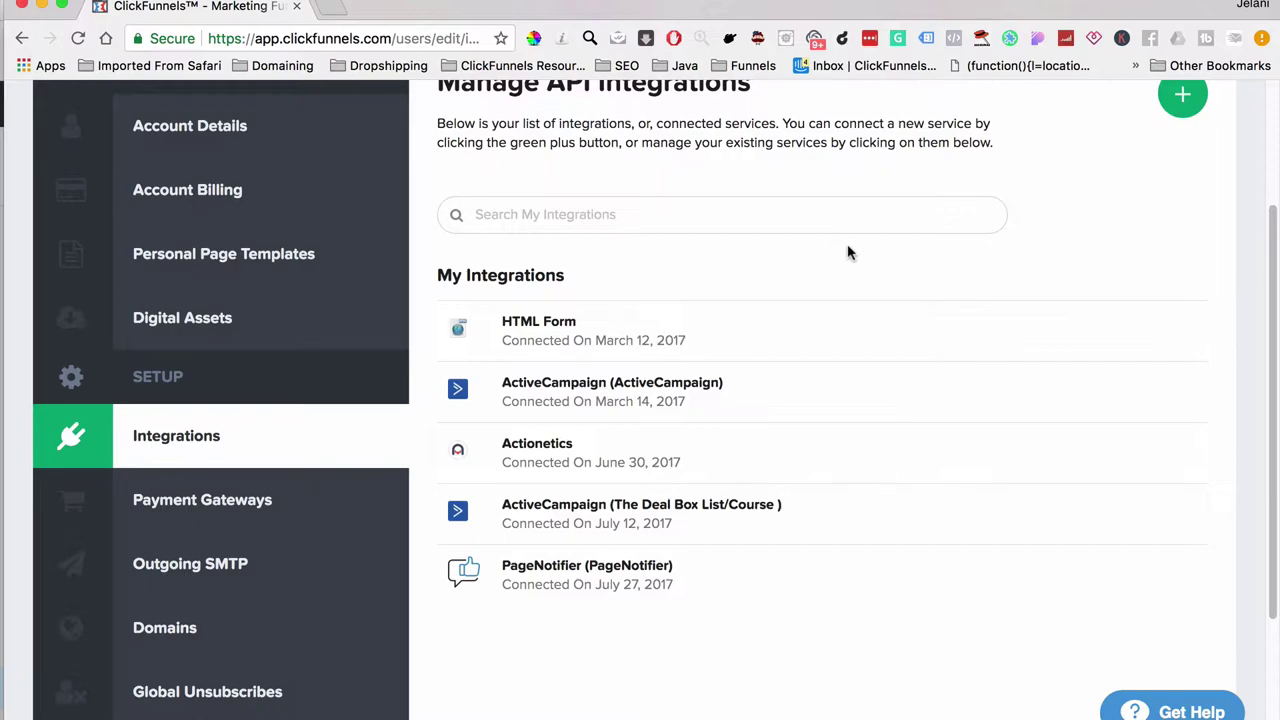
scroll(848, 247, up, 3)
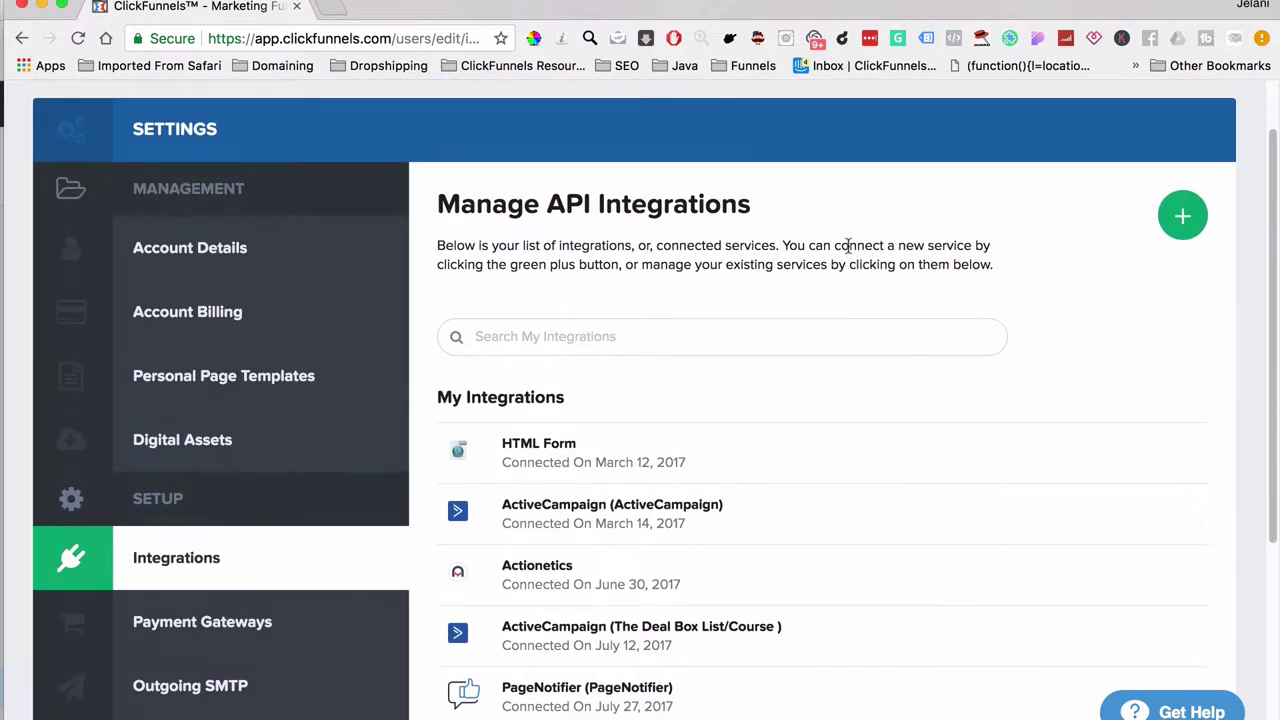
Browse the Add New Integration catalog, then search 'Tw' to show only Twilio SMS
click(1180, 216)
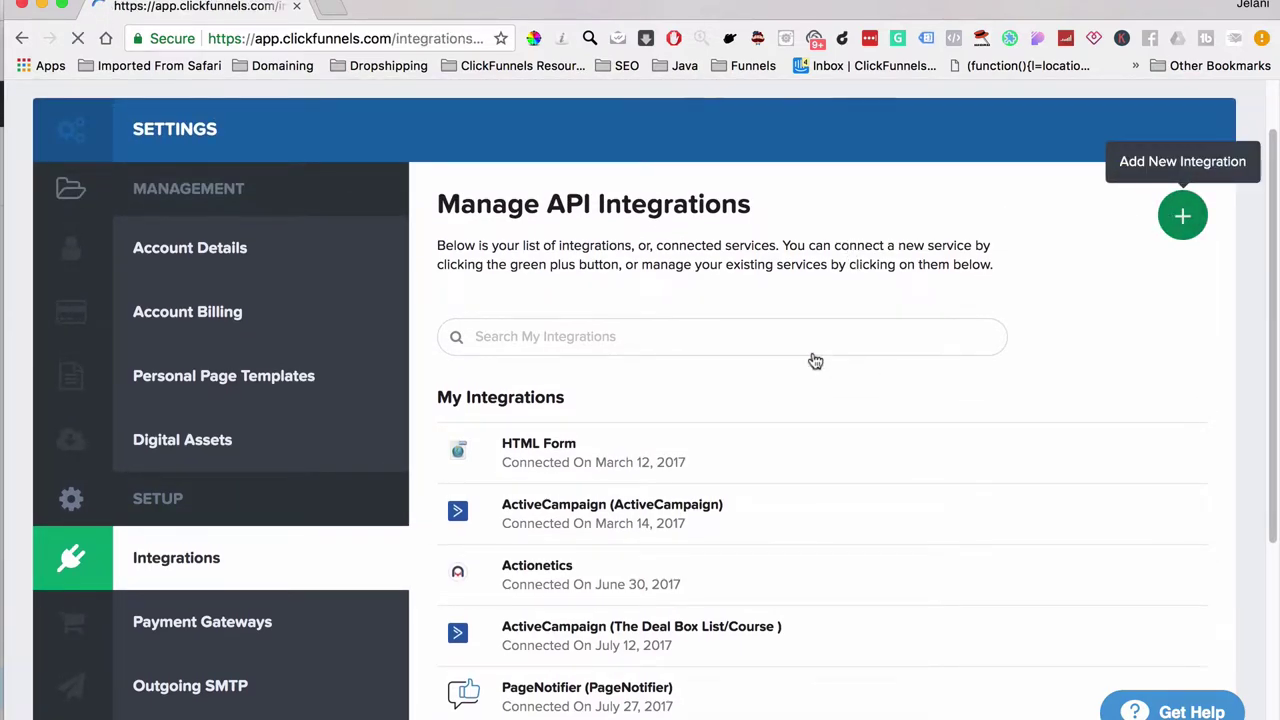
scroll(543, 617, down, 5)
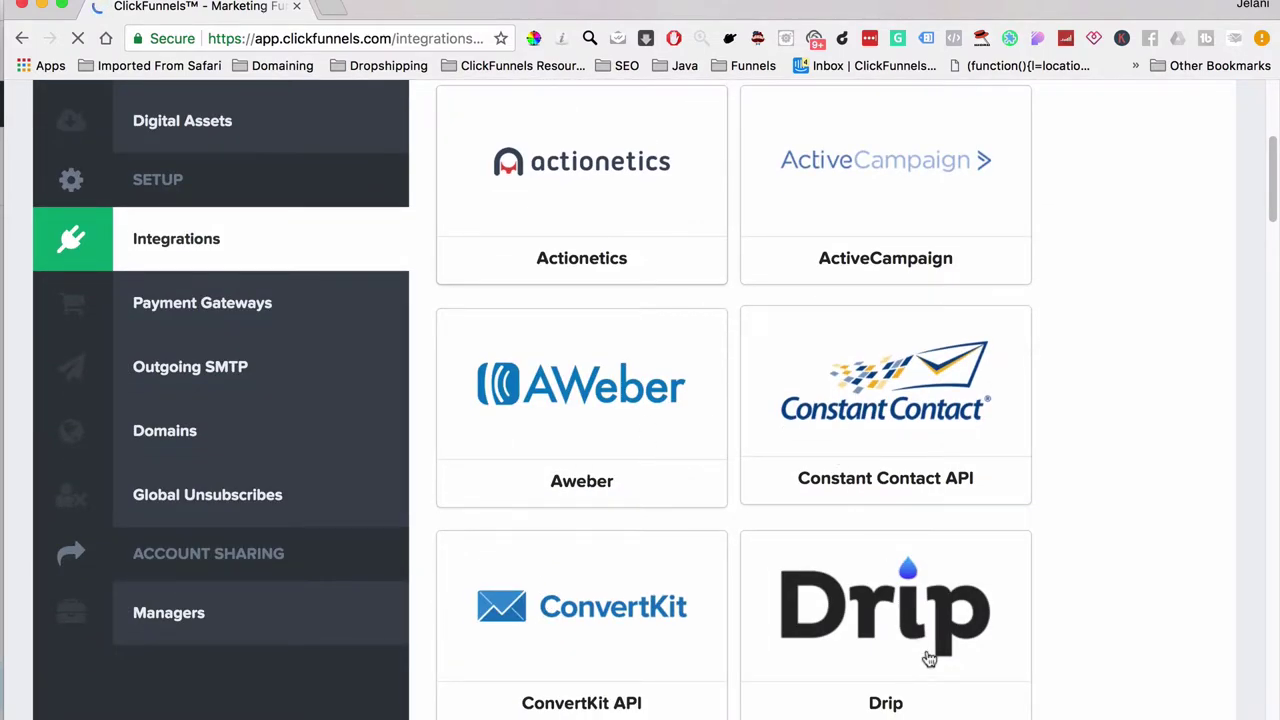
scroll(615, 657, down, 8)
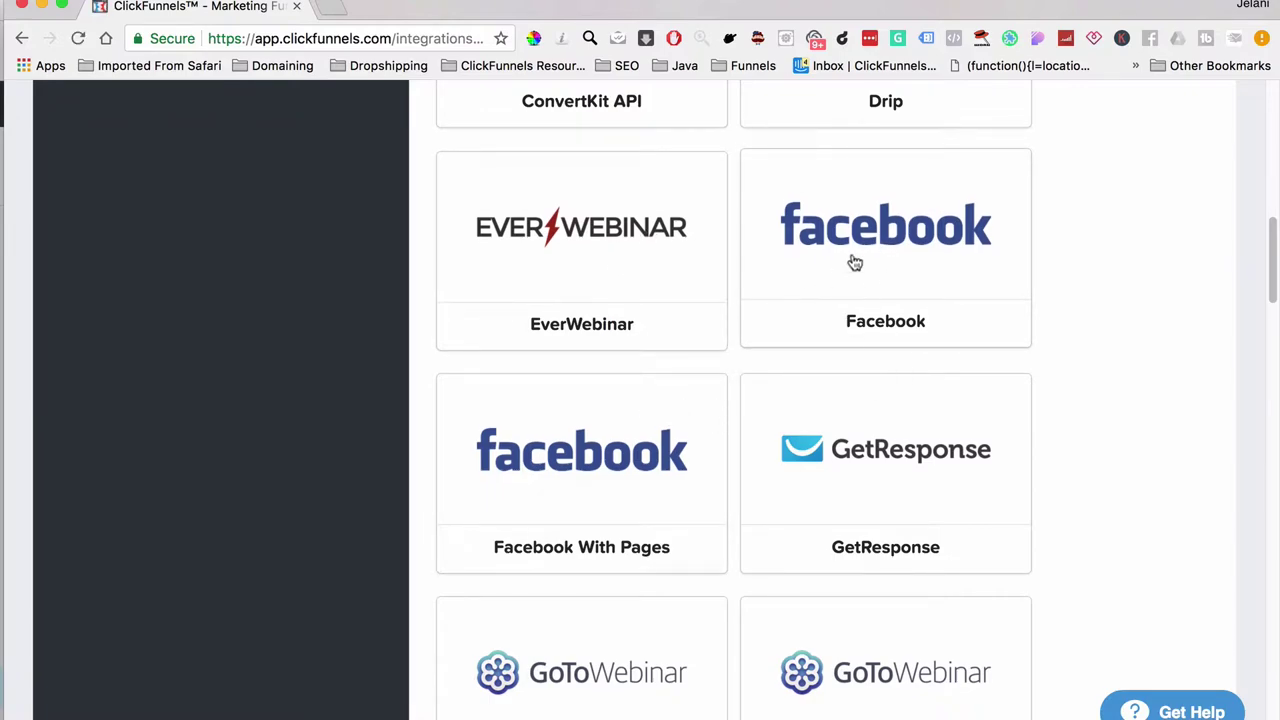
scroll(788, 500, down, 8)
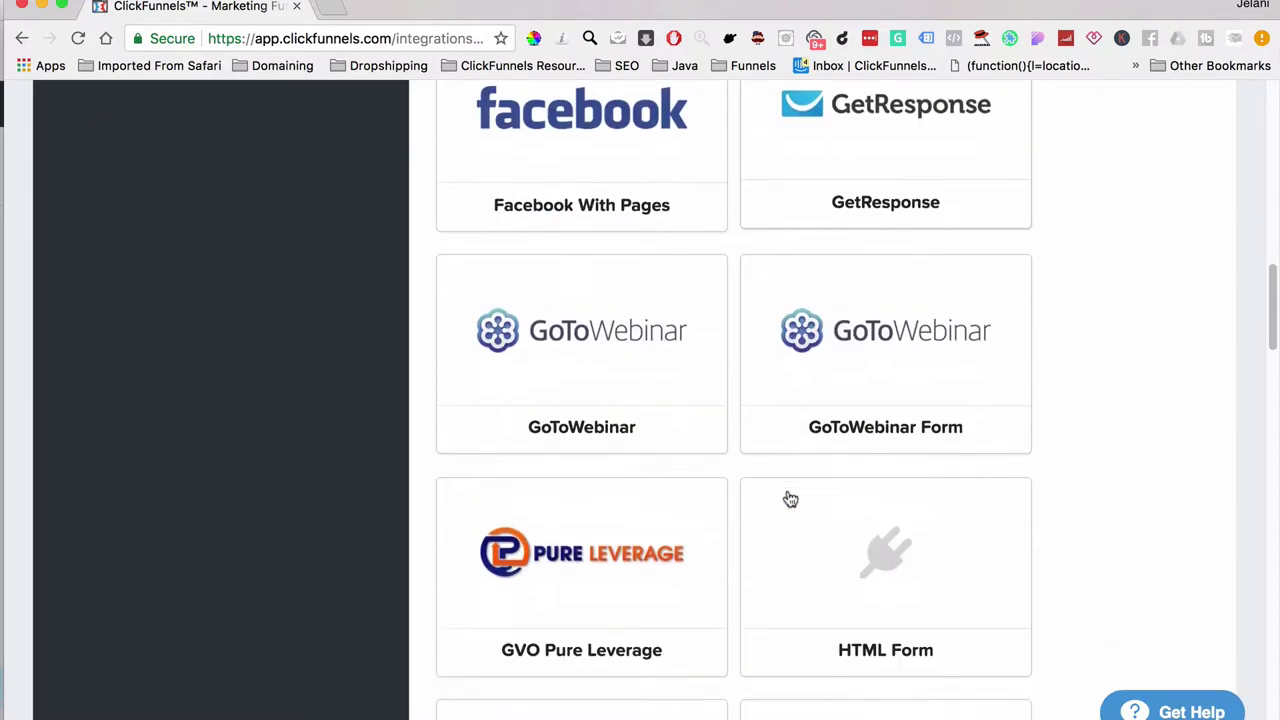
scroll(790, 499, down, 8)
scroll(645, 489, up, 2)
scroll(689, 569, down, 9)
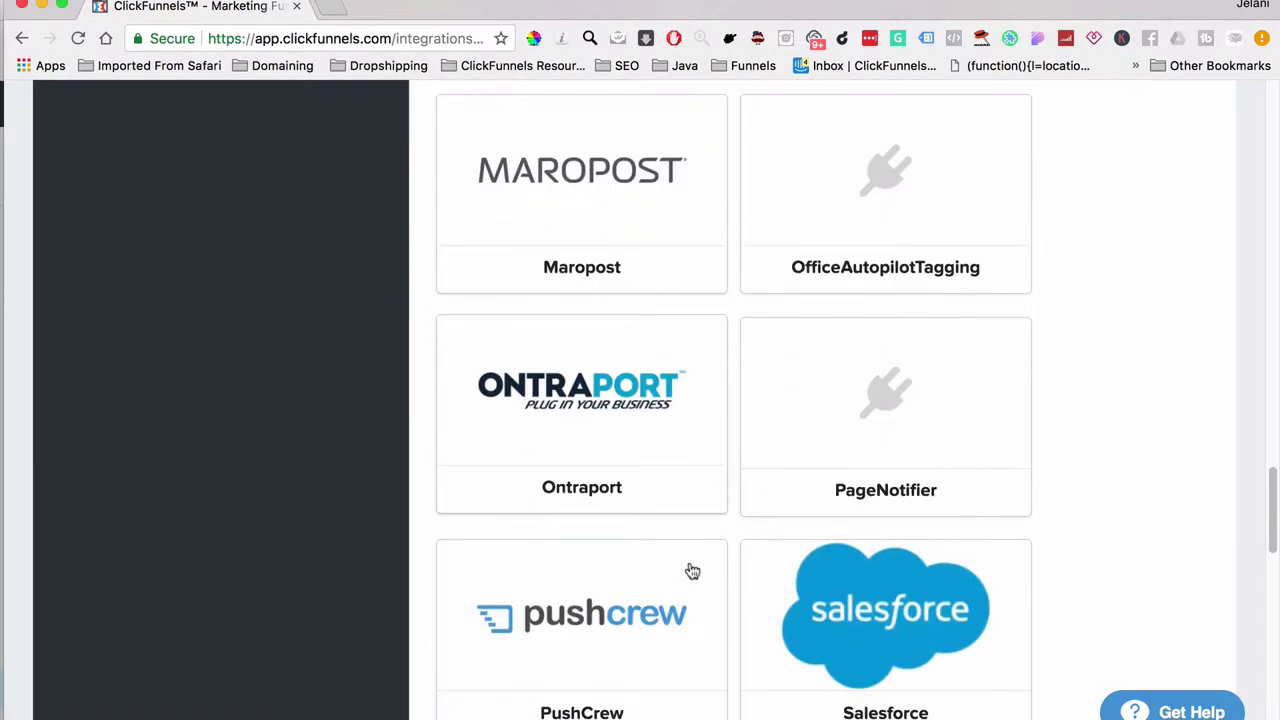
scroll(692, 571, down, 3)
scroll(692, 571, up, 20)
scroll(692, 571, down, 12)
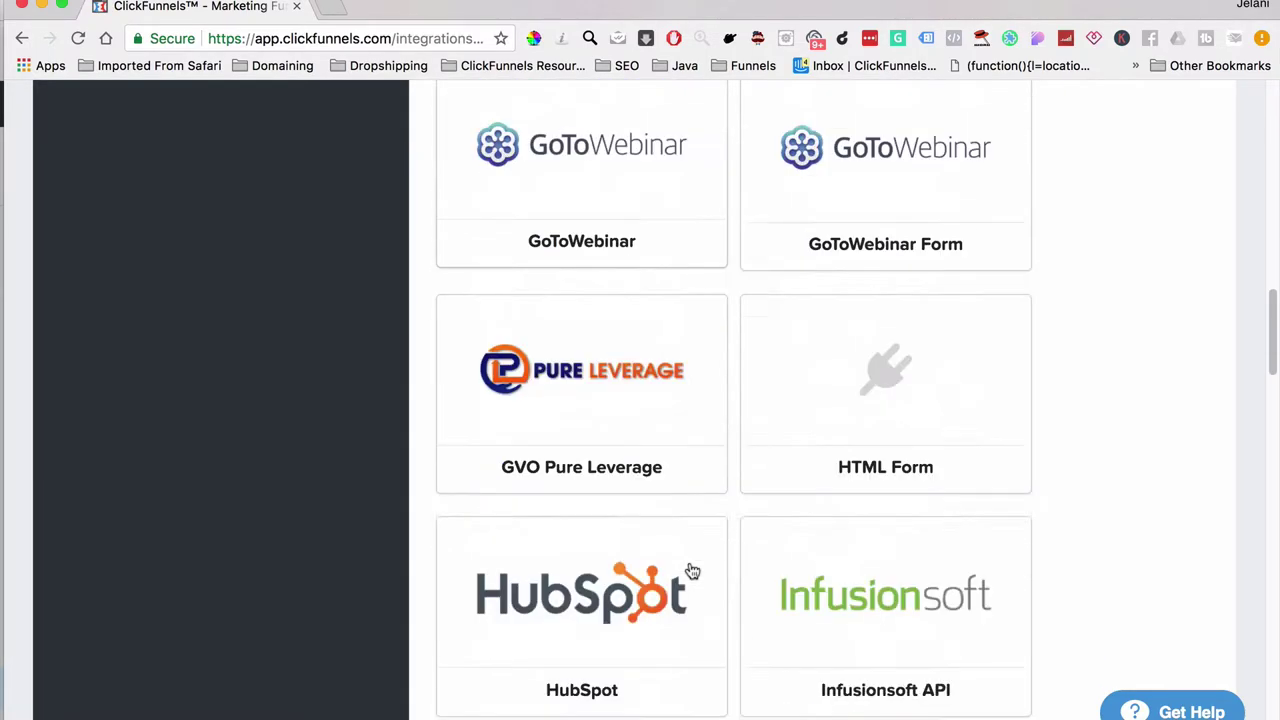
scroll(692, 571, down, 9)
scroll(692, 571, up, 12)
scroll(692, 571, down, 13)
scroll(692, 571, up, 8)
scroll(692, 571, up, 15)
click(584, 380)
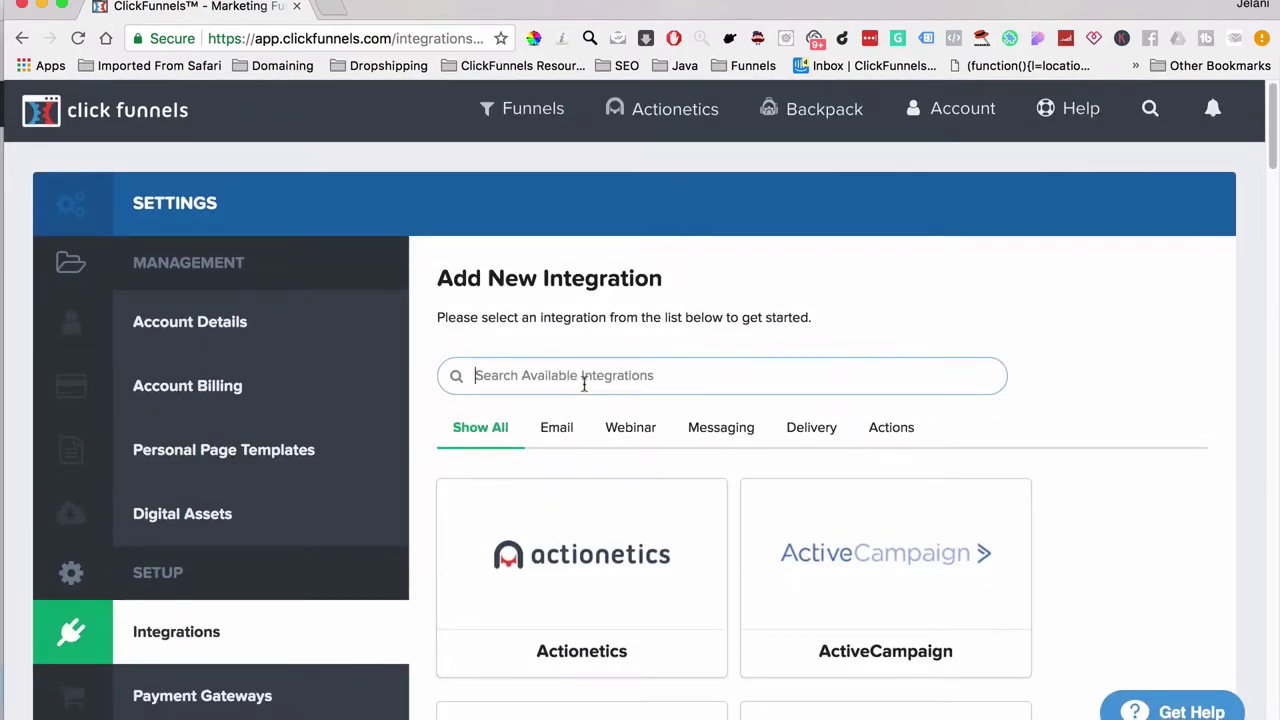
text(Tw)
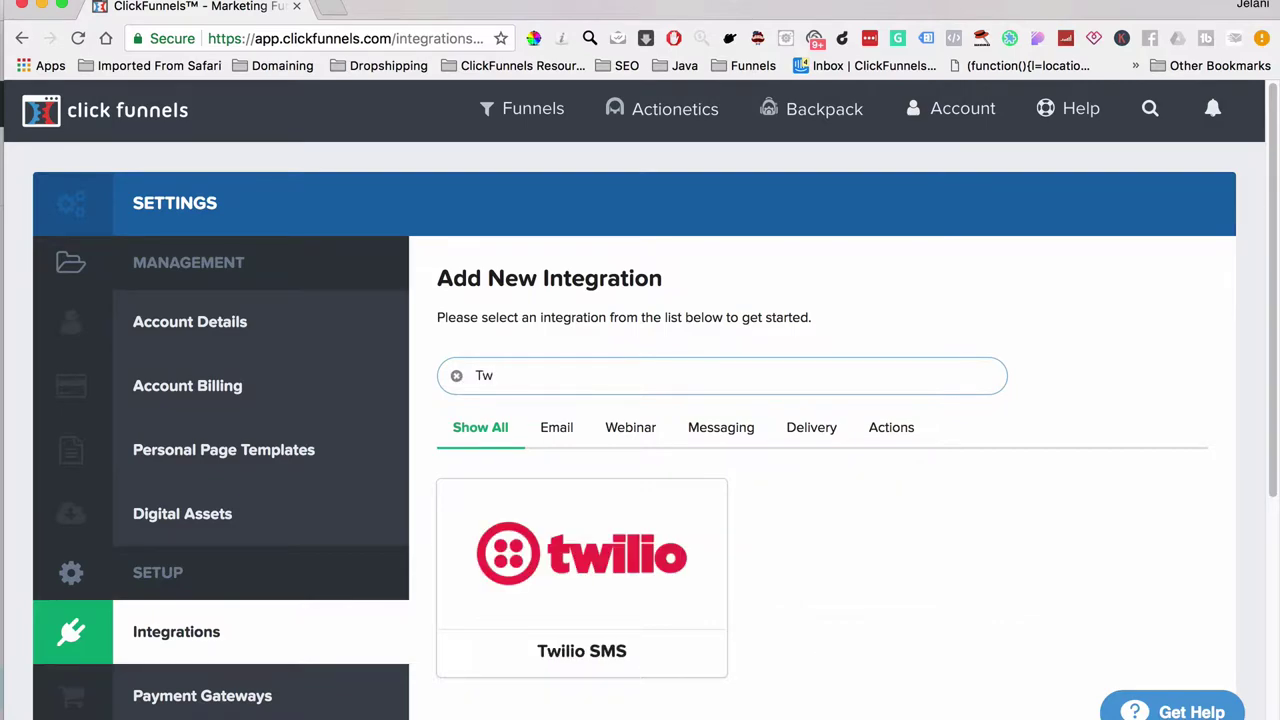
Review the Twilio SMS connection form, then go to Payment Gateways showing Stripe connected
click(622, 630)
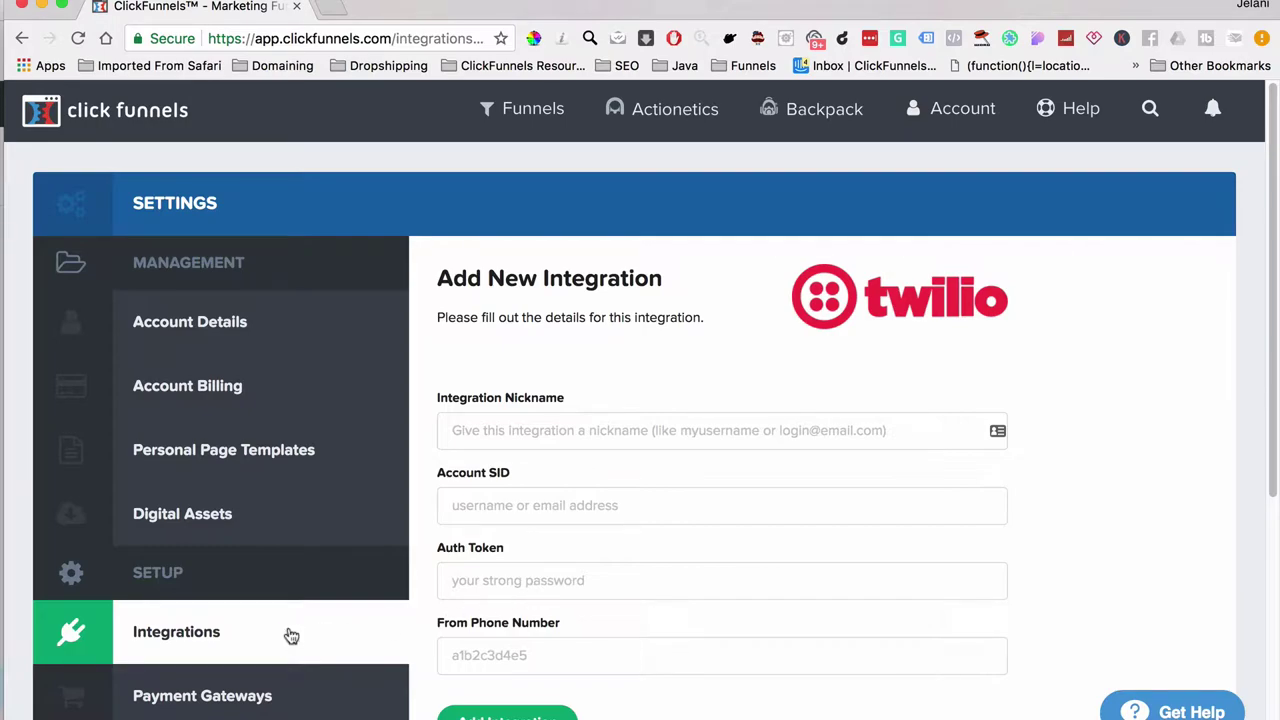
scroll(294, 636, down, 3)
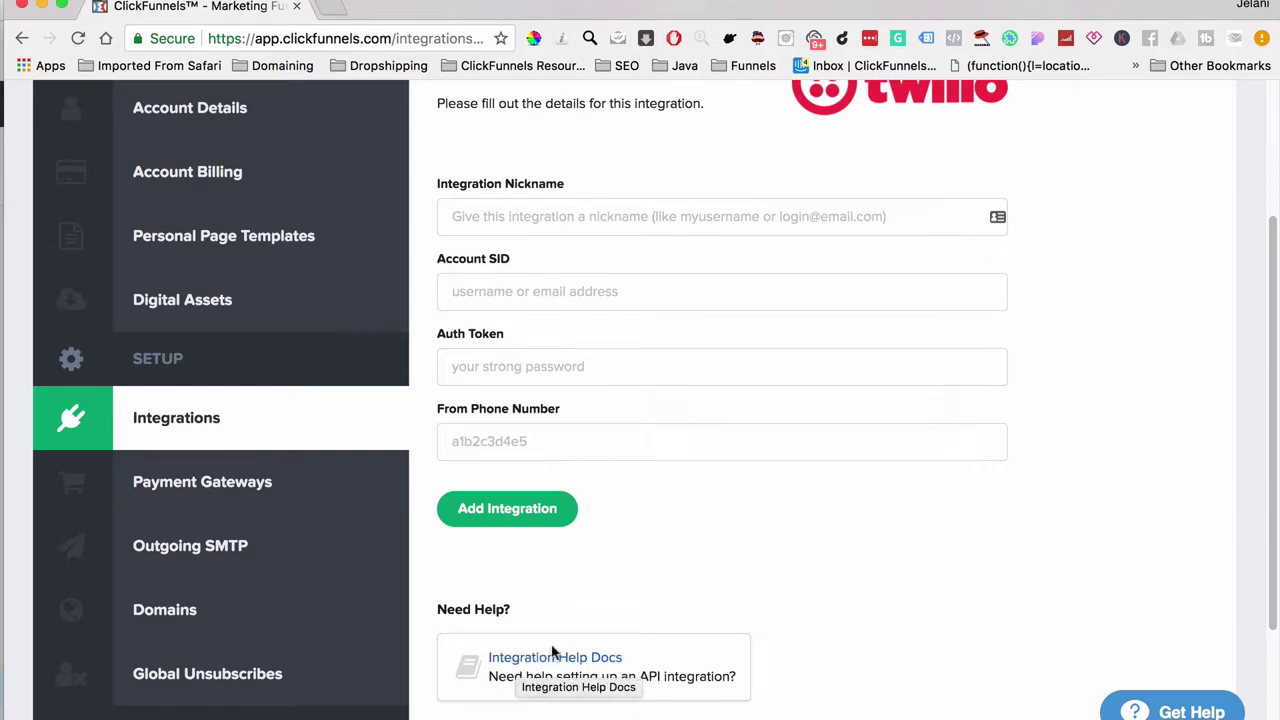
click(306, 500)
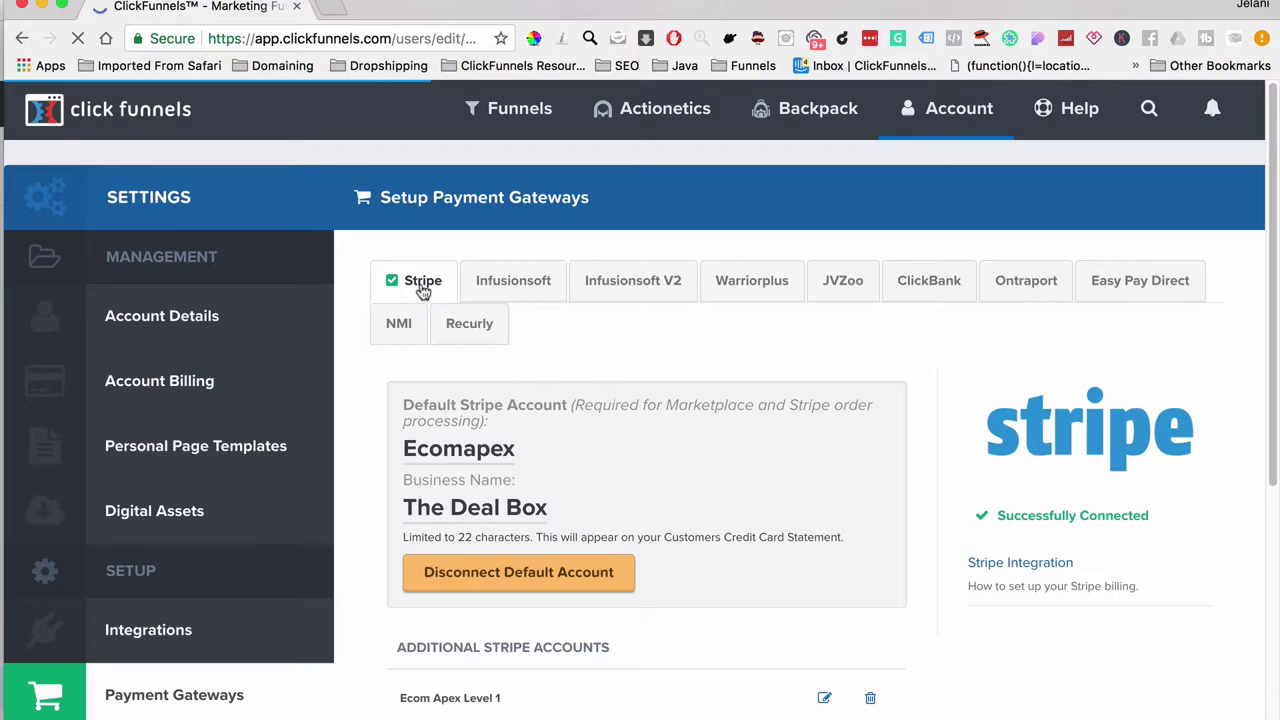
Review Stripe's additional accounts, then view Outgoing SMTP listing Sendgrid and Ecom Apex Support
click(476, 337)
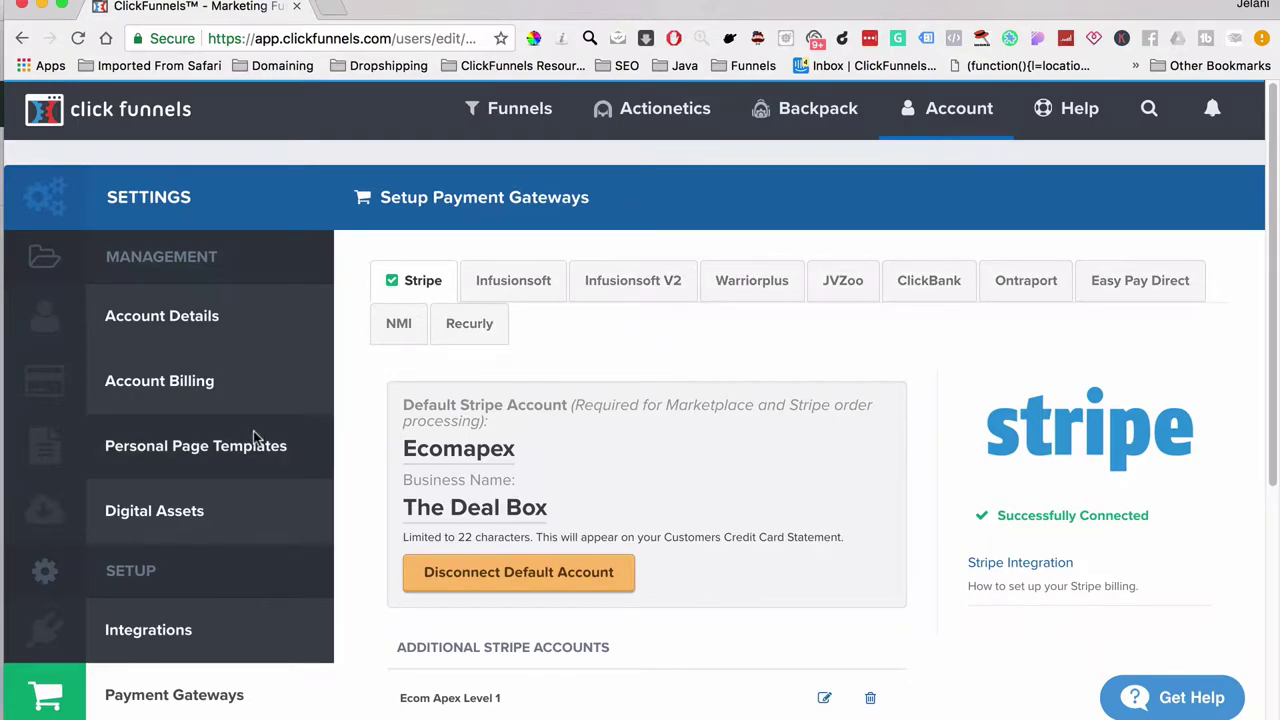
scroll(251, 437, down, 5)
scroll(253, 437, up, 3)
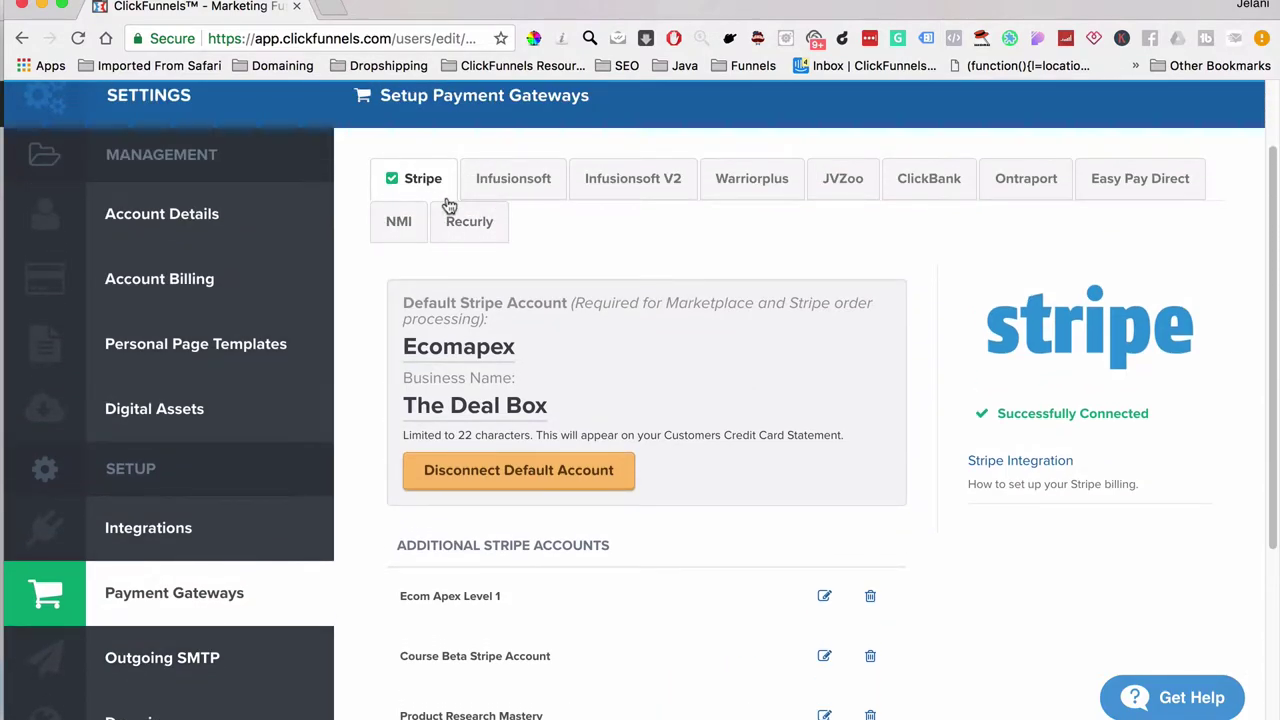
scroll(449, 205, down, 5)
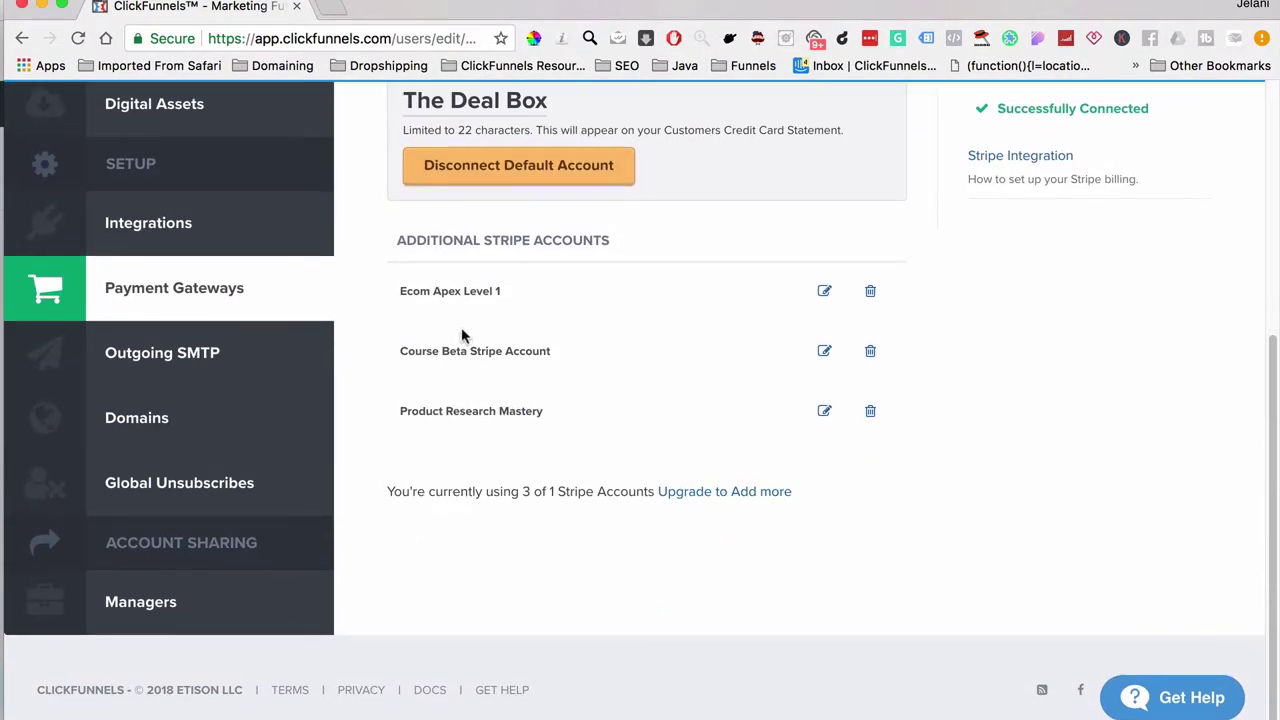
scroll(460, 340, up, 3)
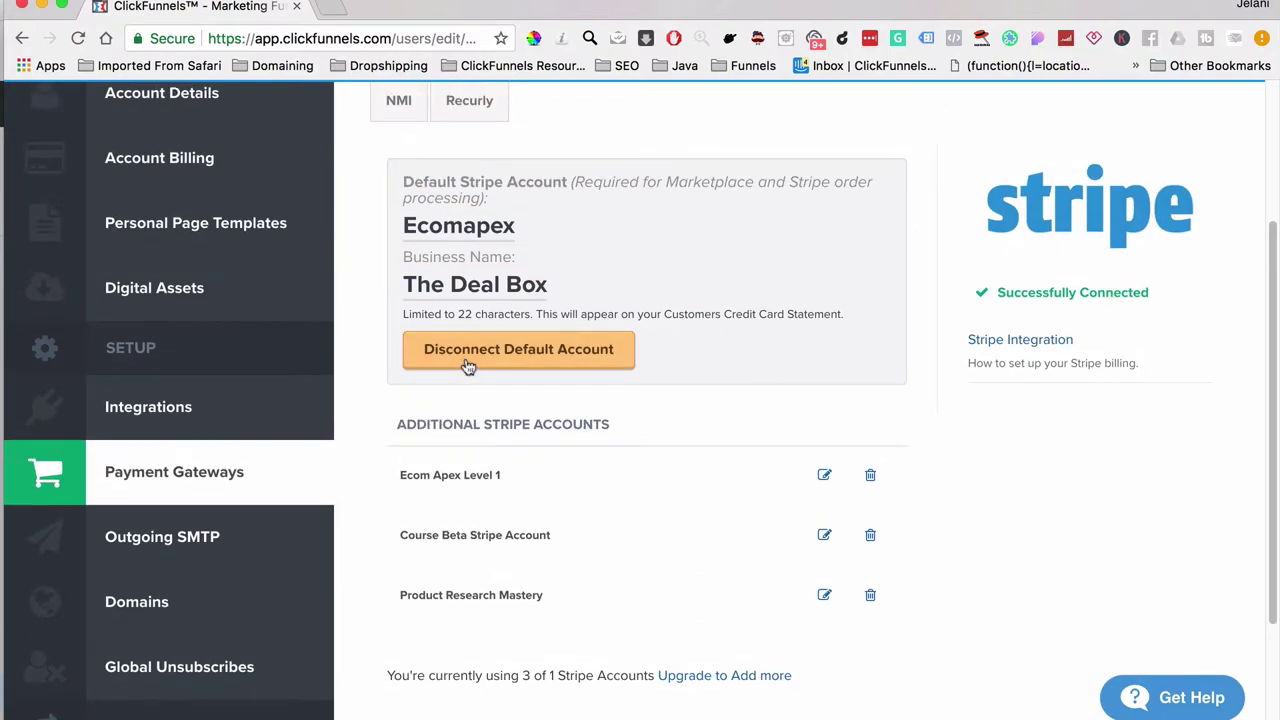
click(218, 549)
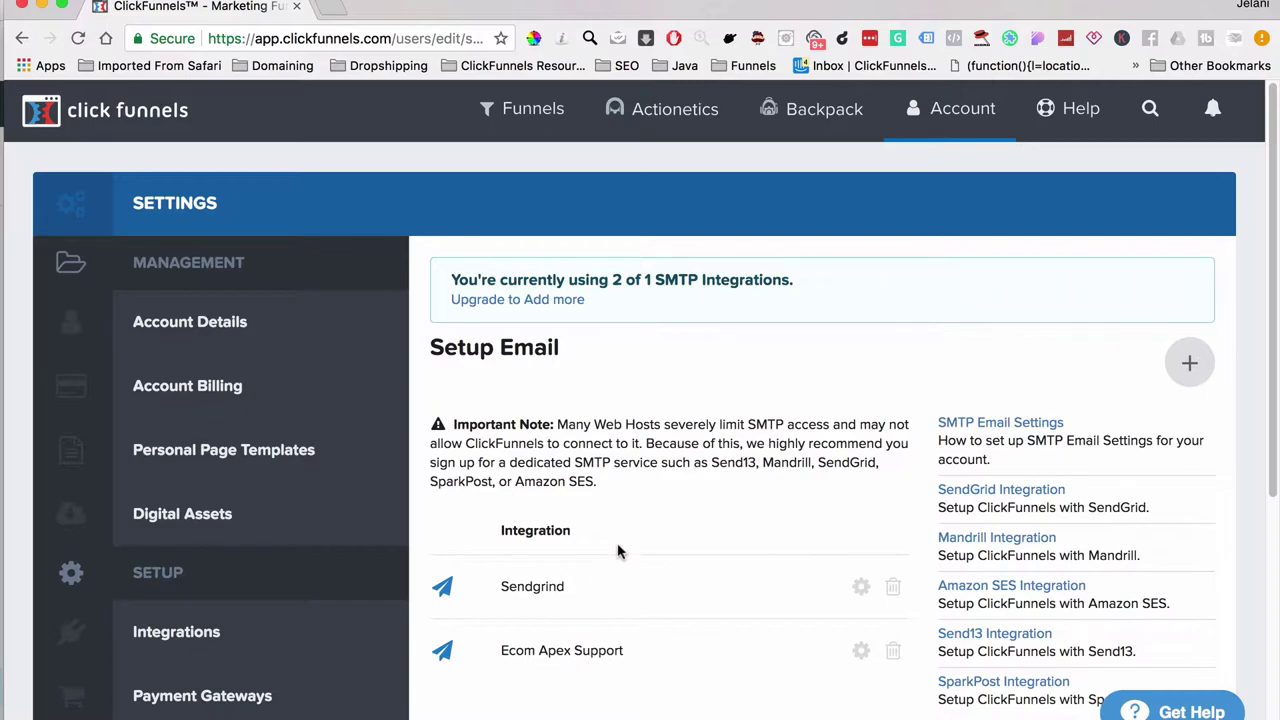
scroll(680, 585, down, 4)
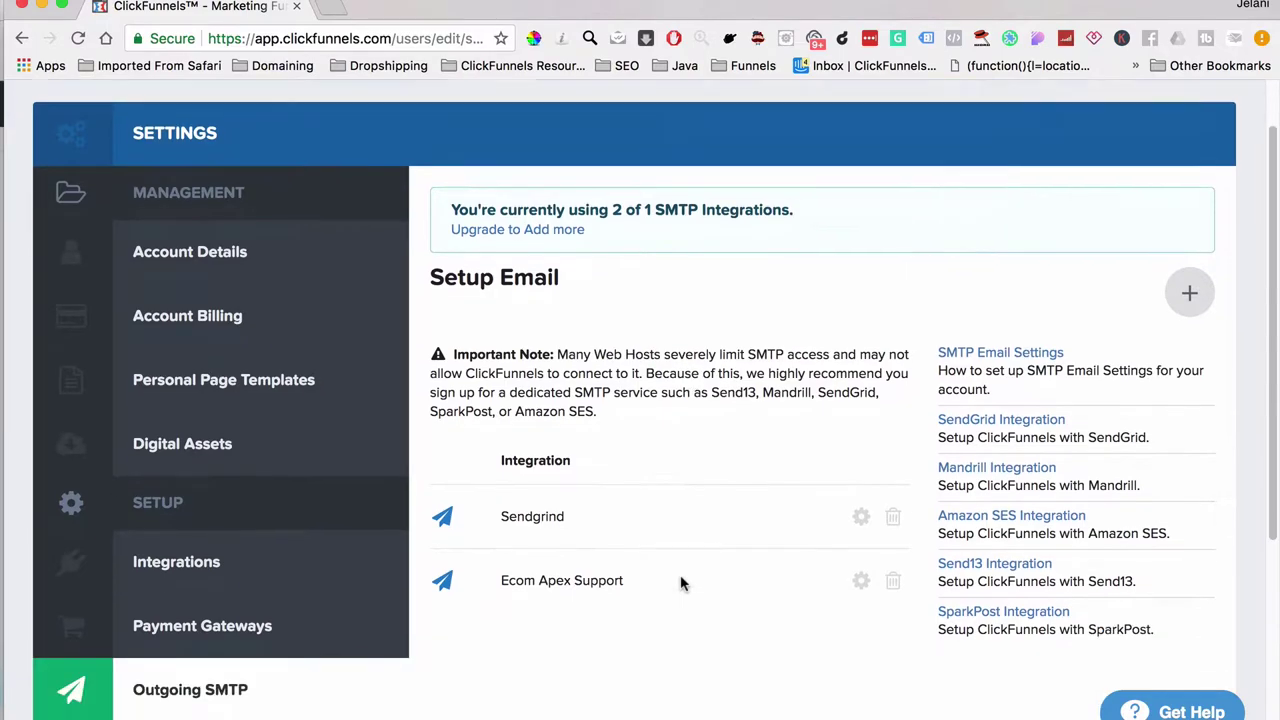
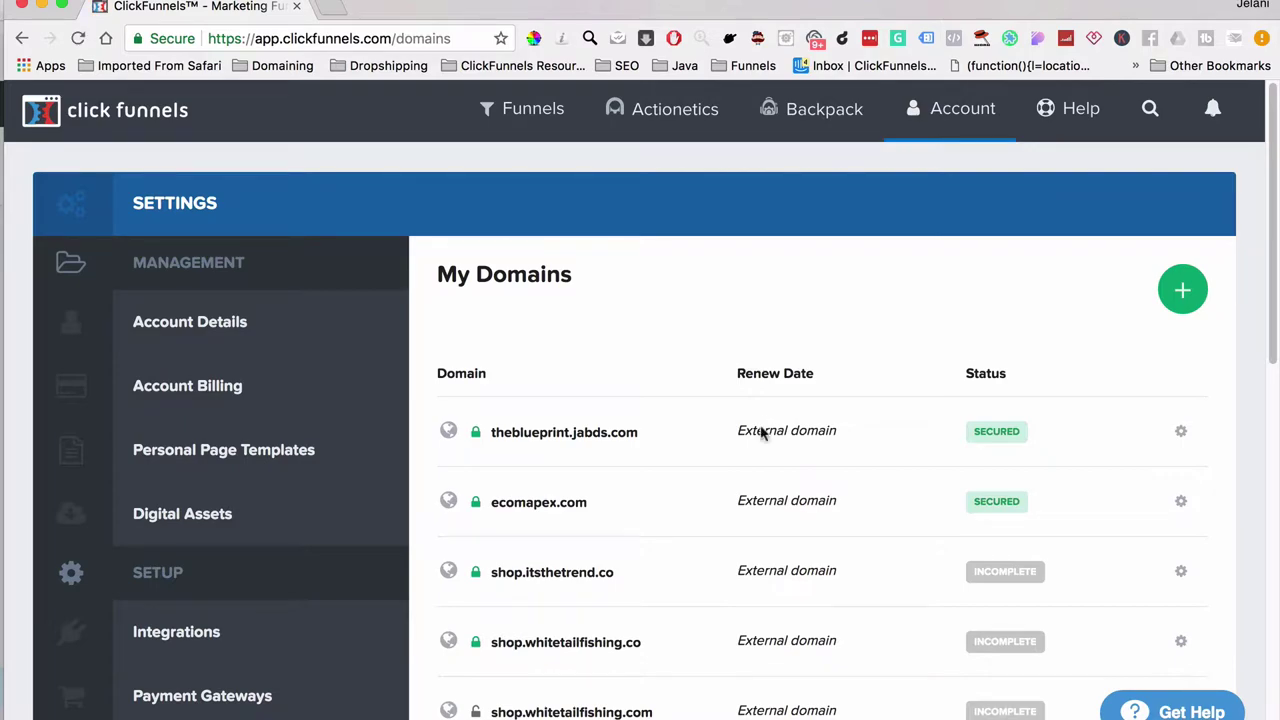
Scroll through the Domains list, then go to the Global Unsubscribes settings page
scroll(760, 432, down, 5)
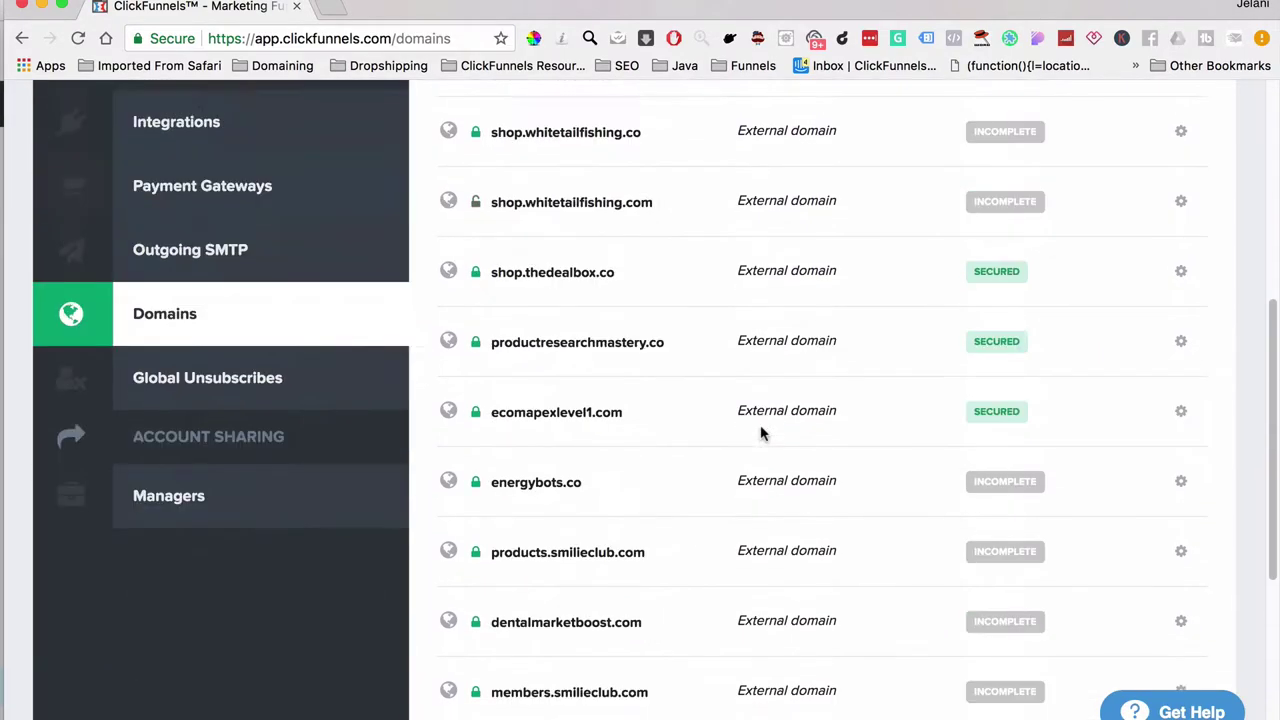
scroll(760, 432, up, 4)
scroll(760, 432, up, 2)
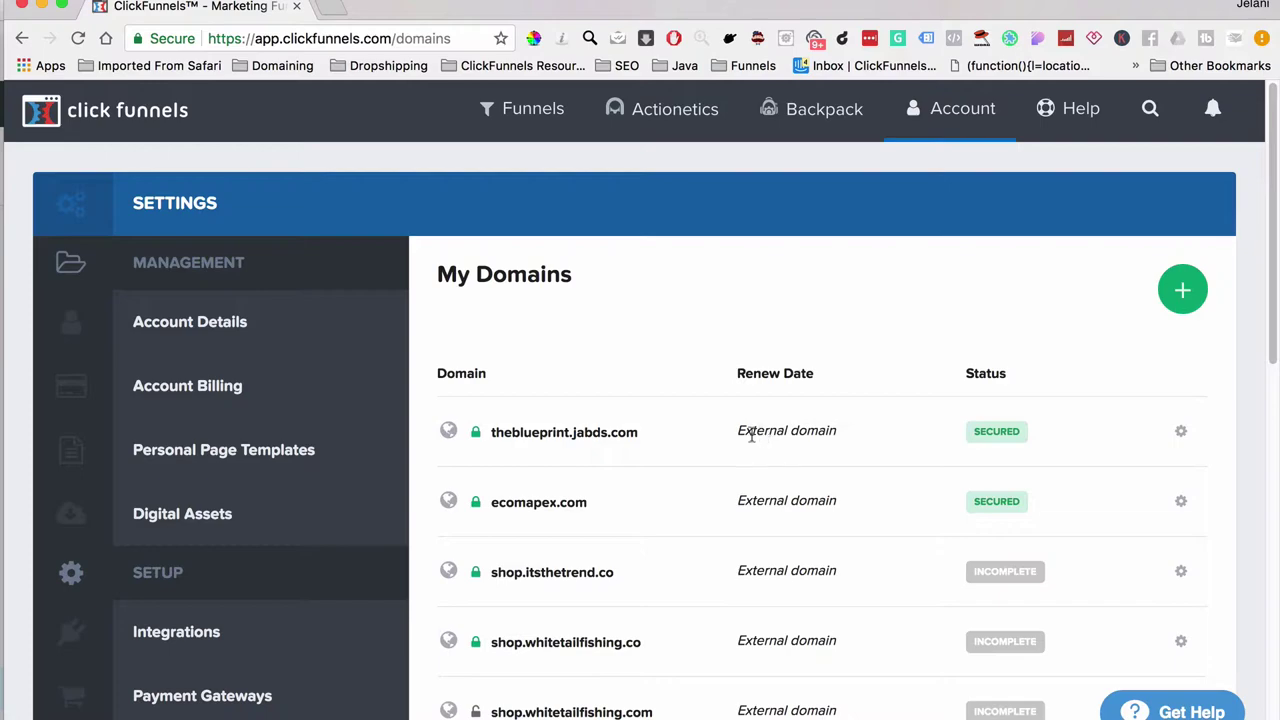
scroll(677, 637, down, 5)
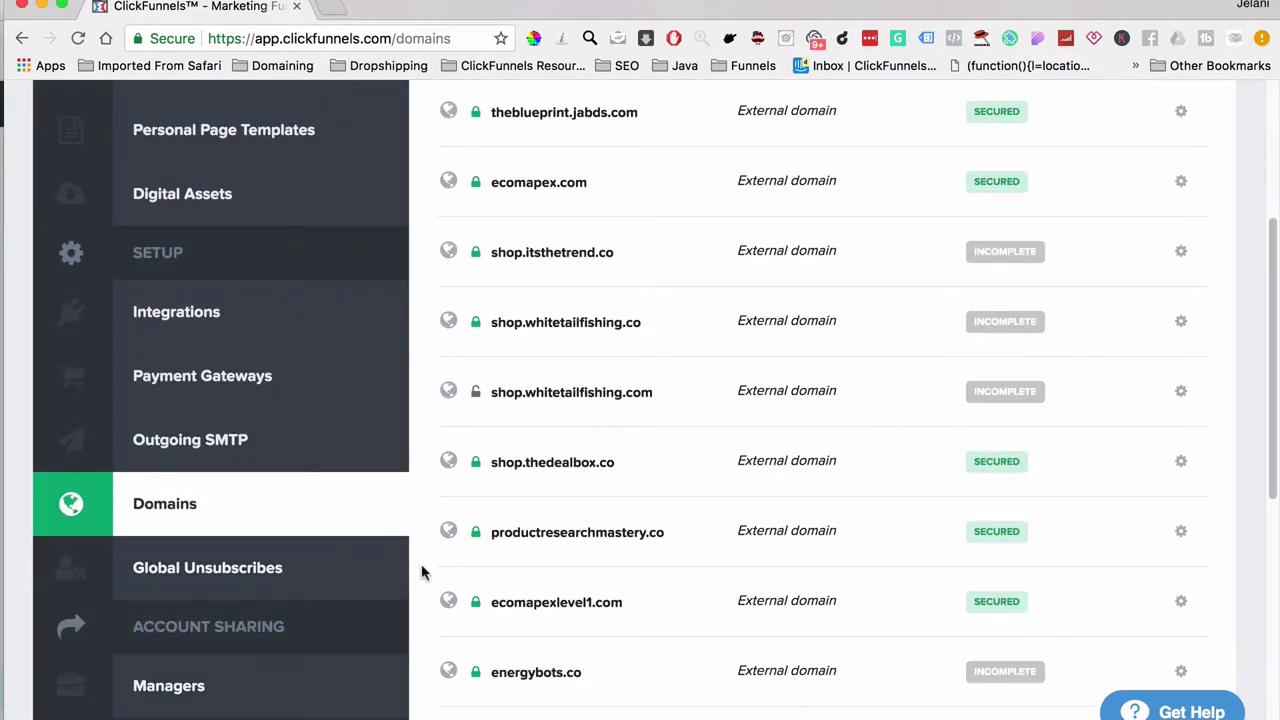
click(276, 569)
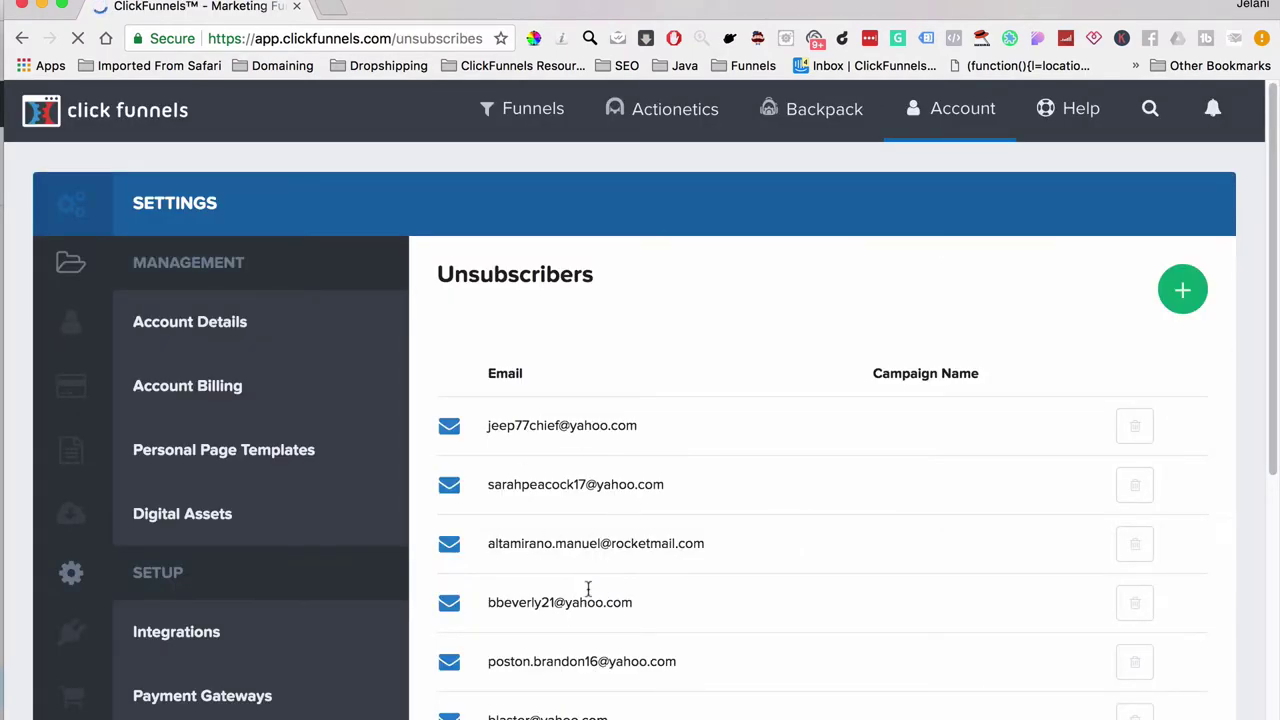
Review the 349 unsubscribed emails, then bring up the Account and Funnels menus
scroll(586, 590, down, 5)
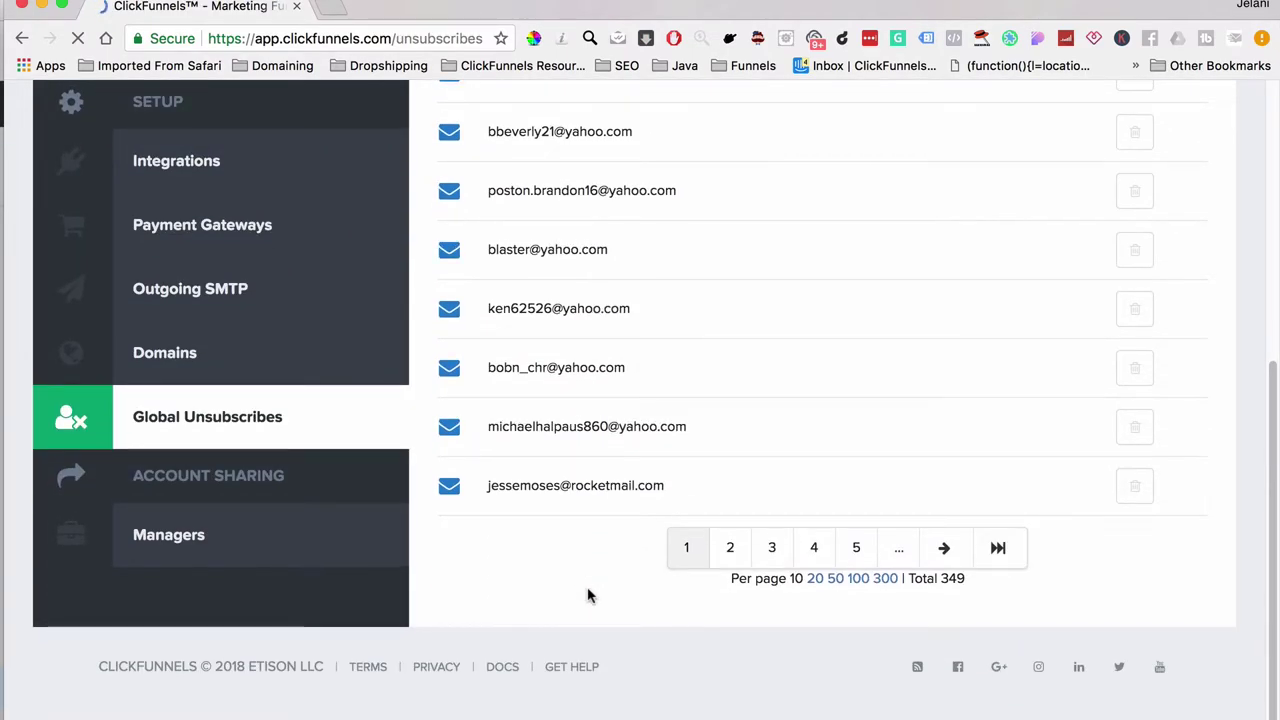
scroll(588, 595, up, 5)
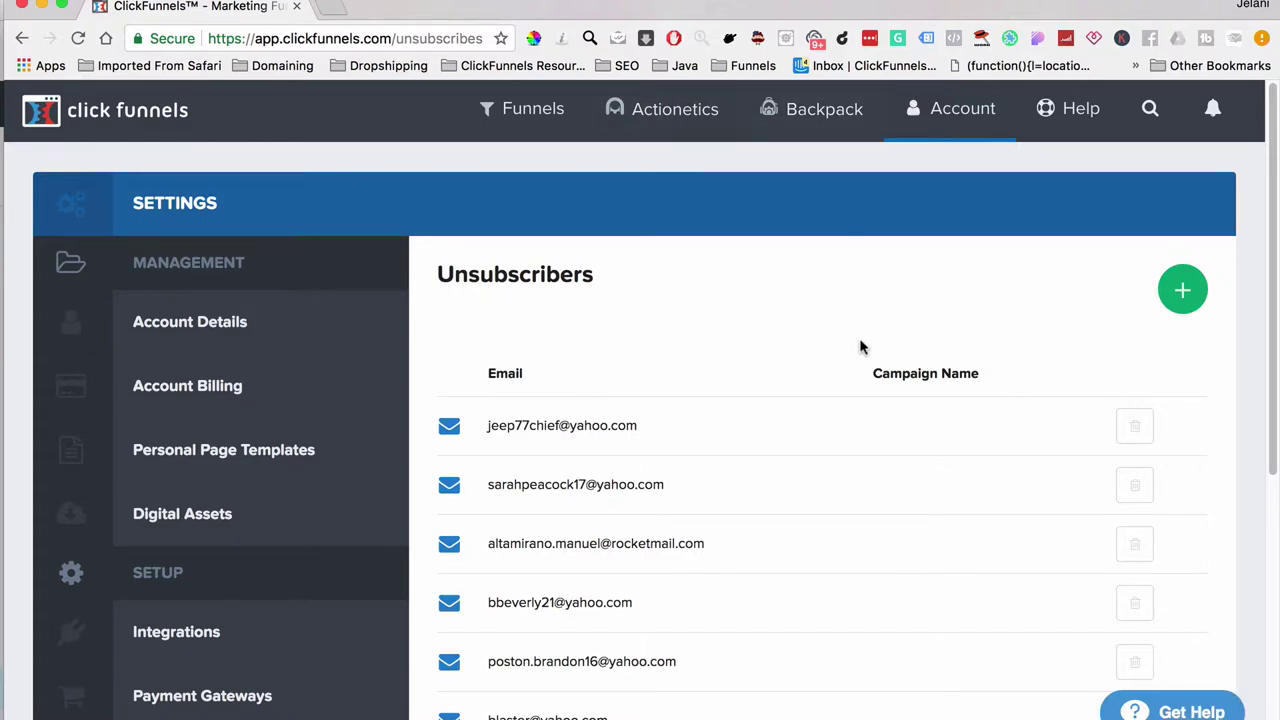
mouse_move(920, 115)
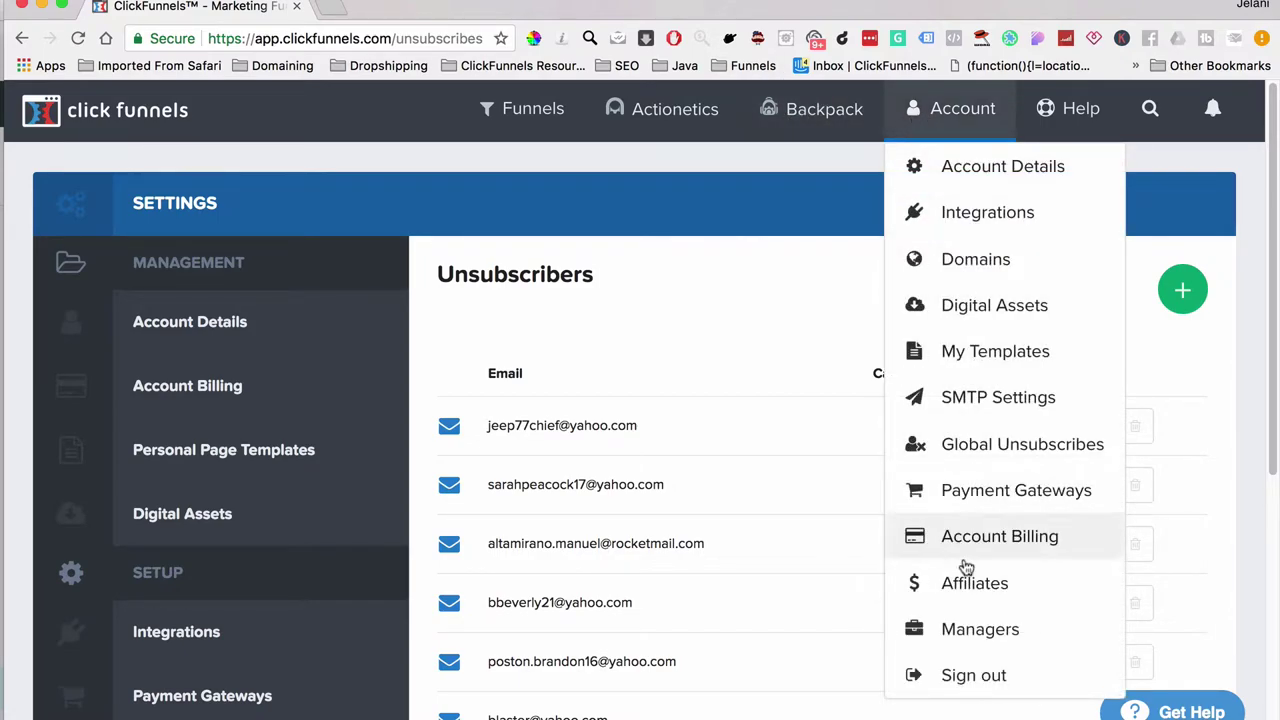
mouse_move(503, 110)
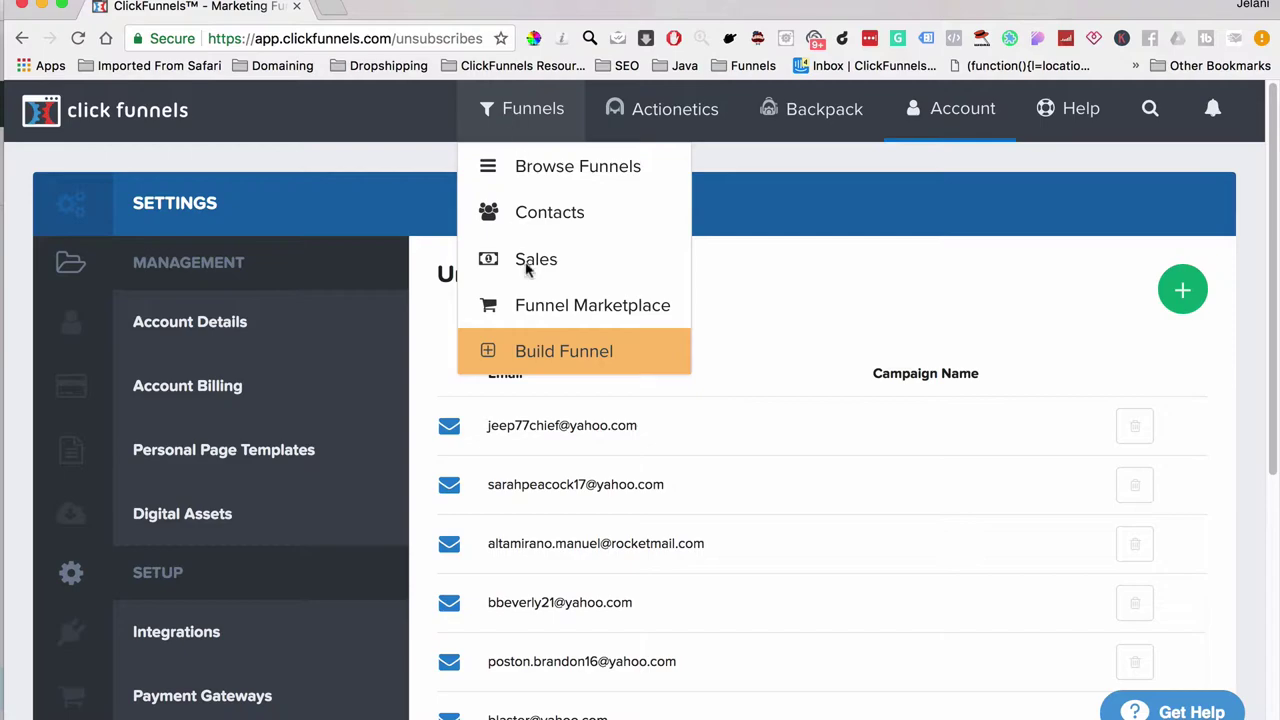
Back out of Build Funnel and open Browse Funnels to list all funnels
click(549, 352)
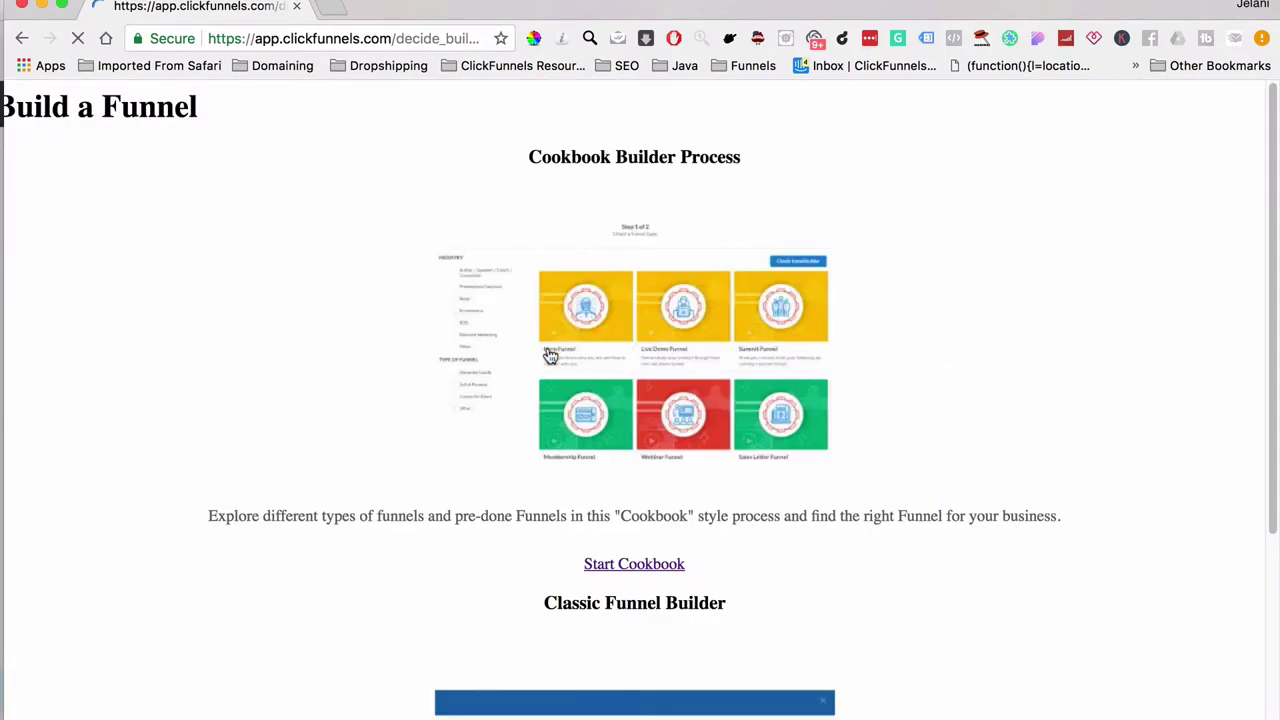
click(78, 38)
click(22, 38)
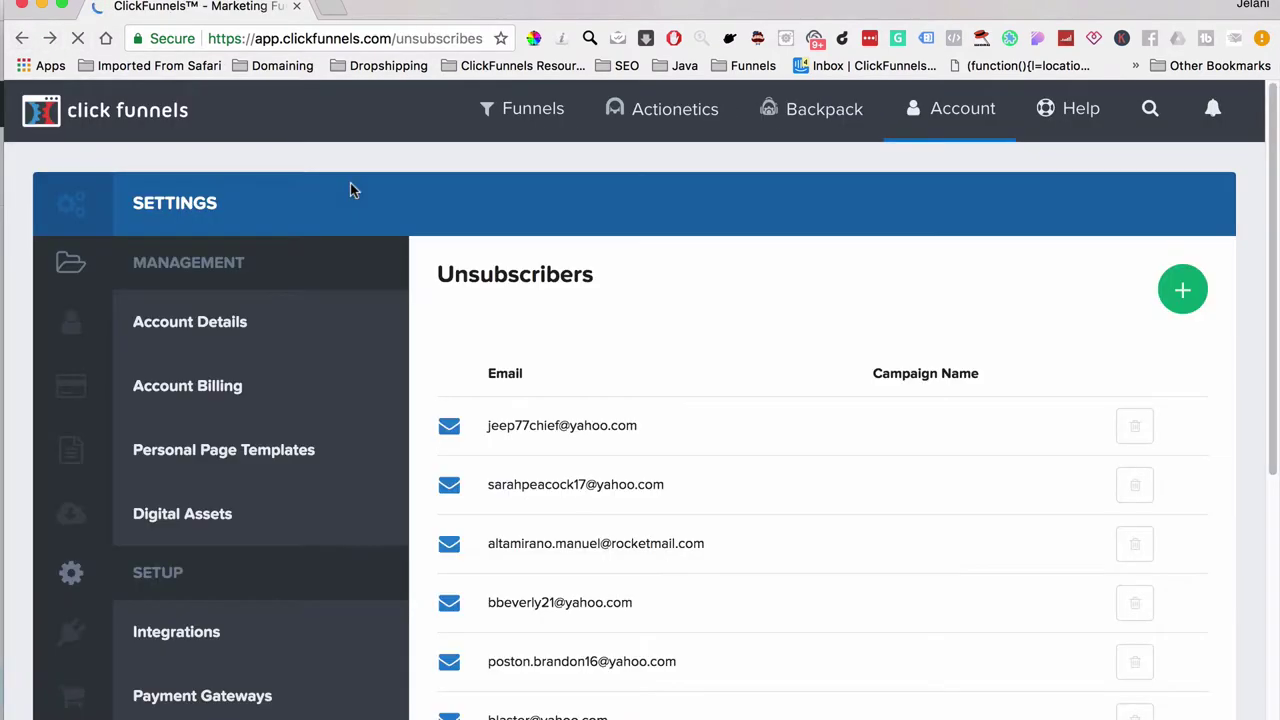
mouse_move(534, 157)
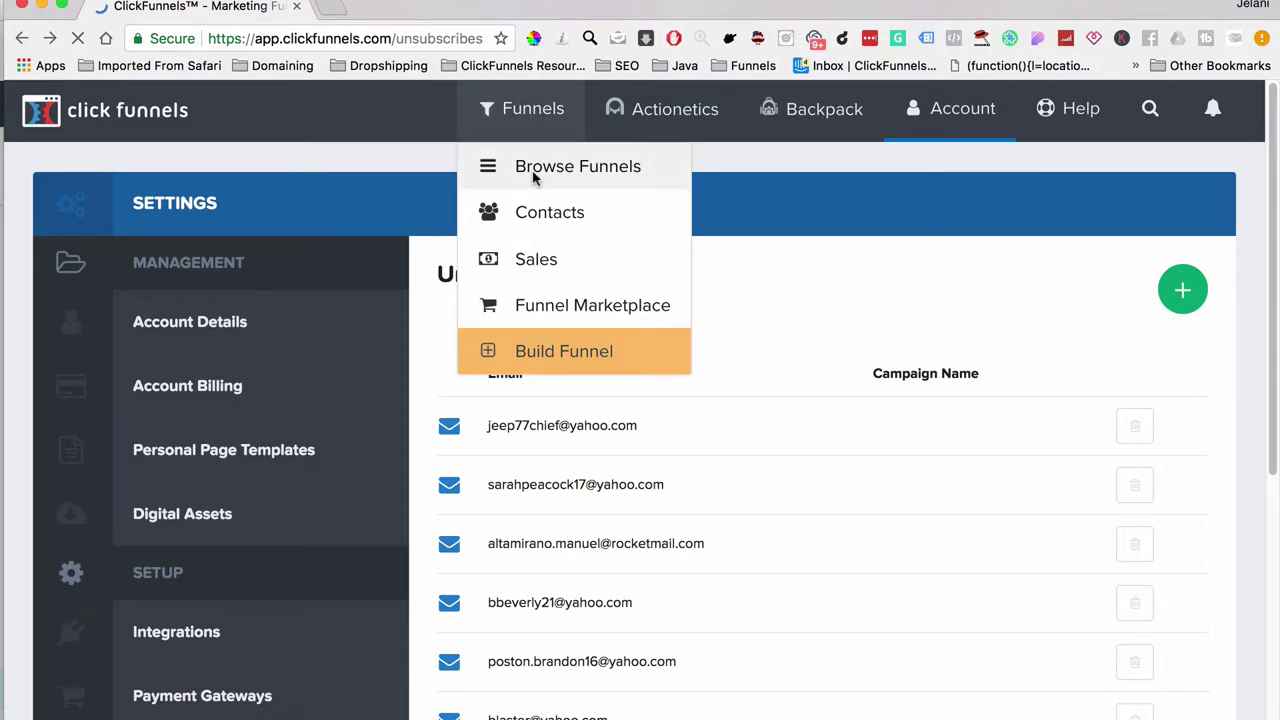
click(534, 177)
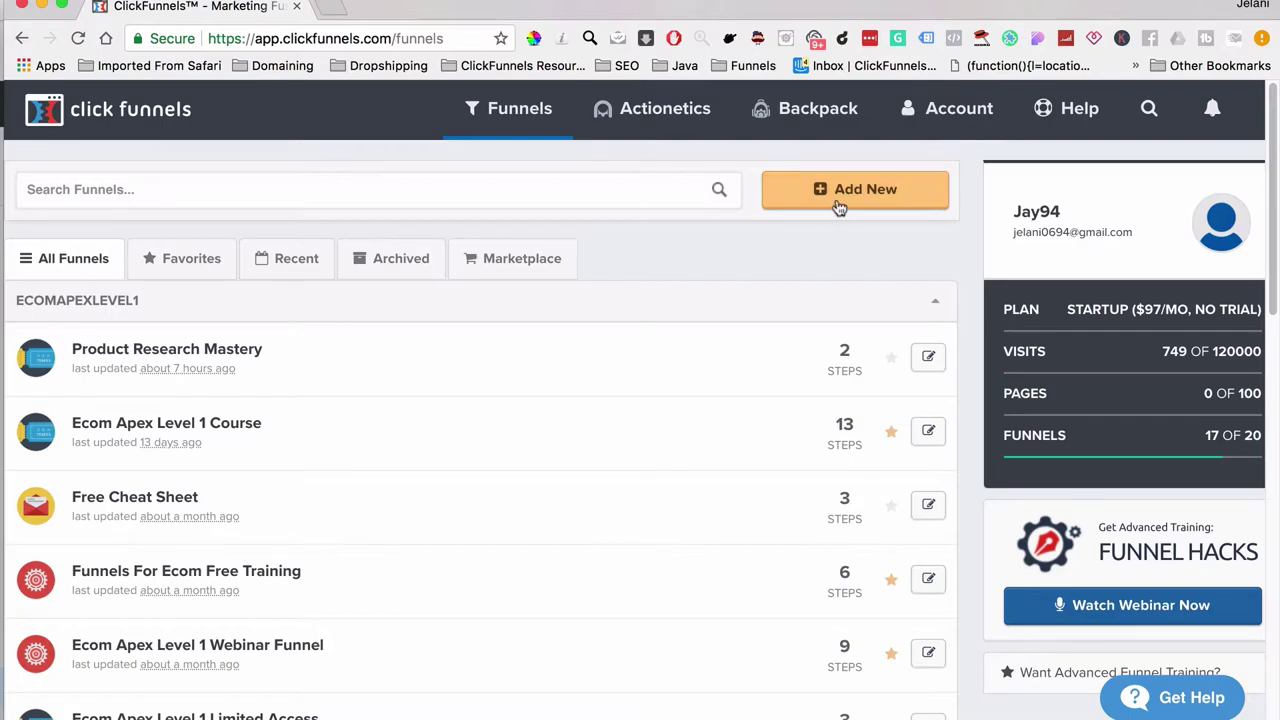
Create a classic Collect Emails funnel named 'Demo Opt-In'
click(839, 205)
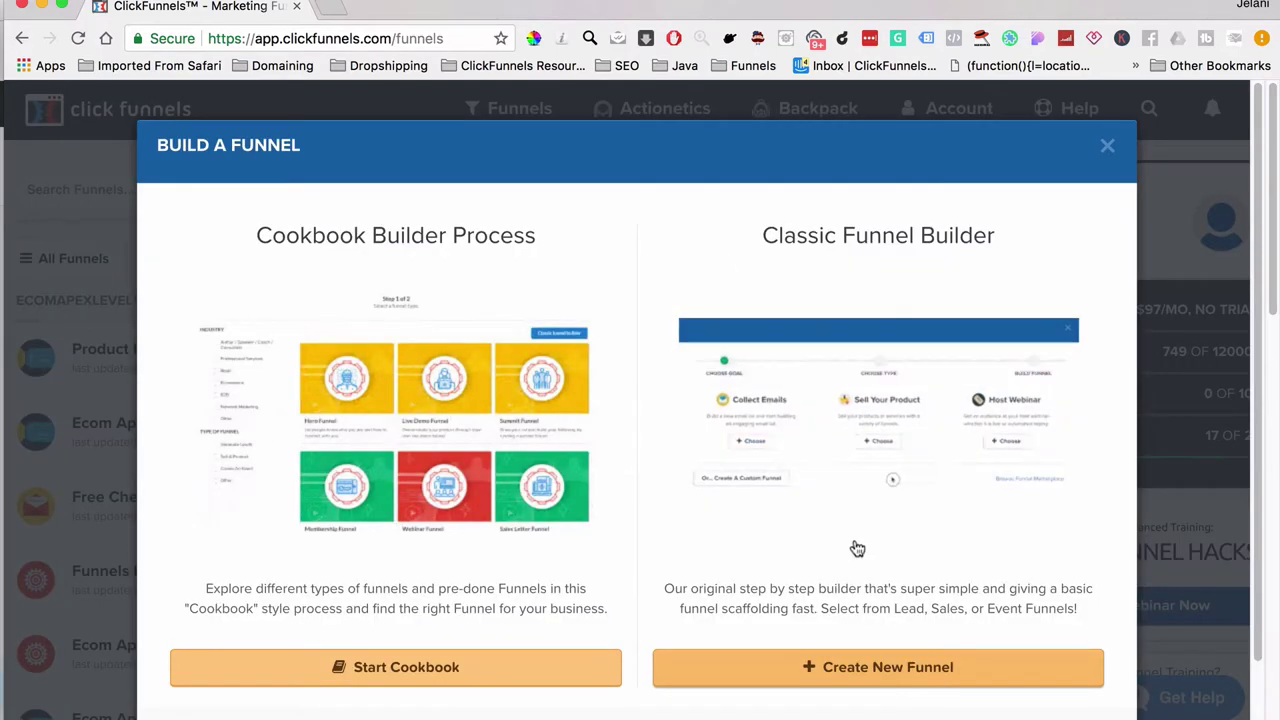
click(870, 672)
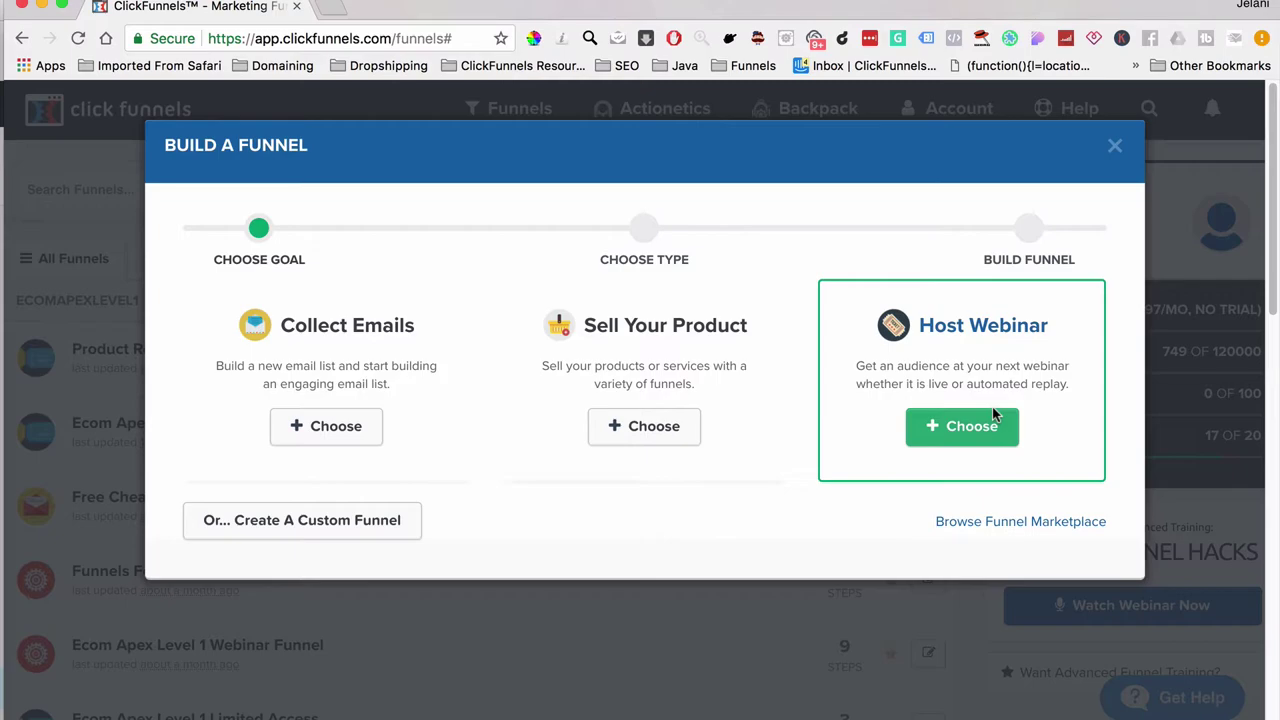
click(371, 441)
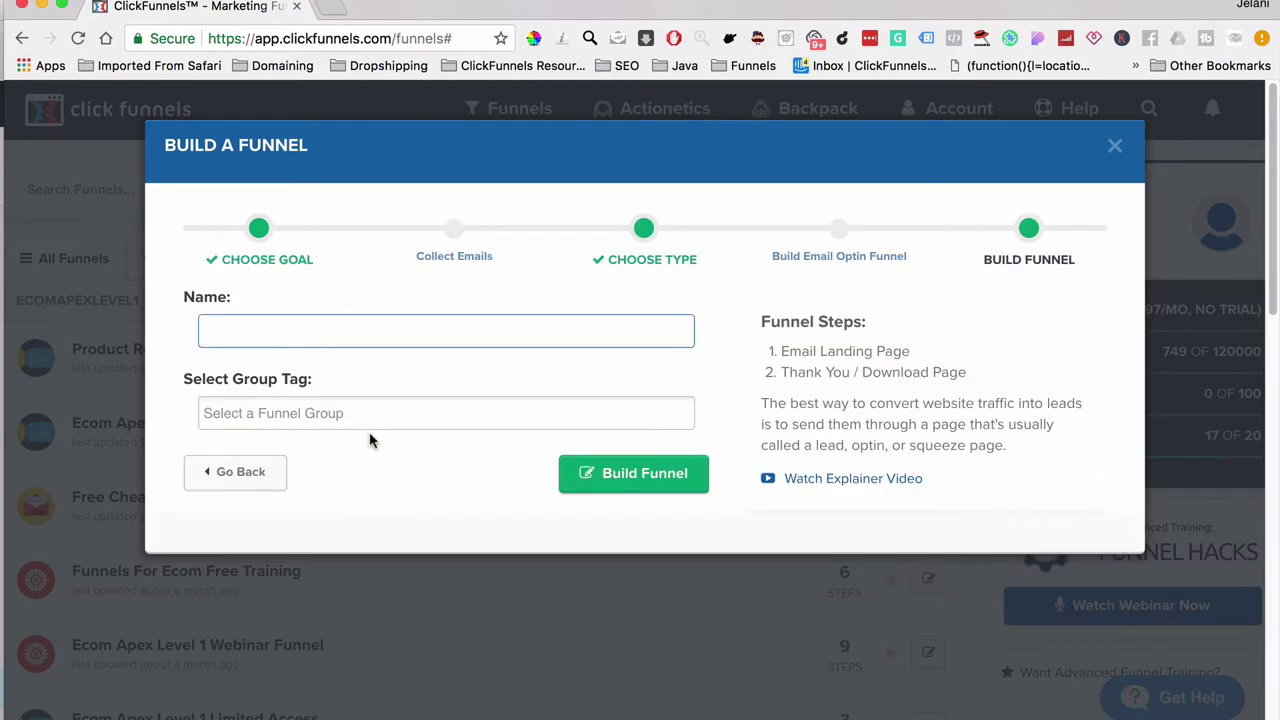
text(Demo Opt-In)
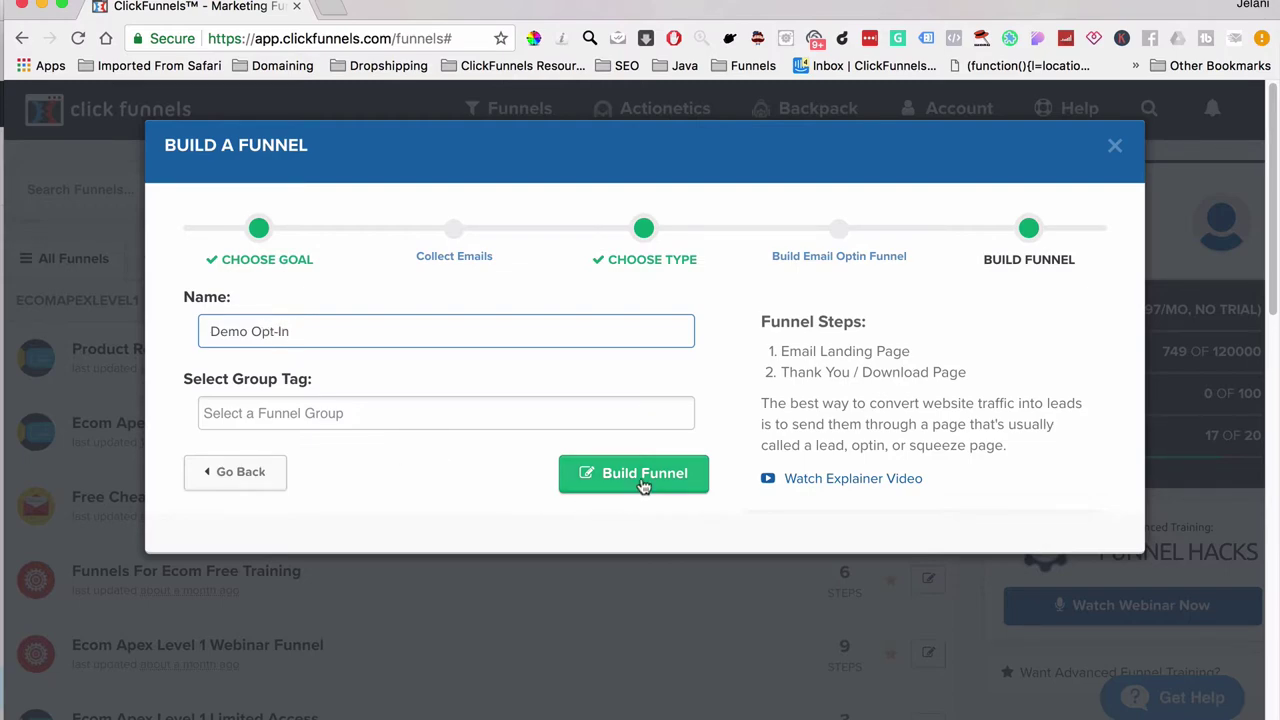
click(645, 485)
click(645, 480)
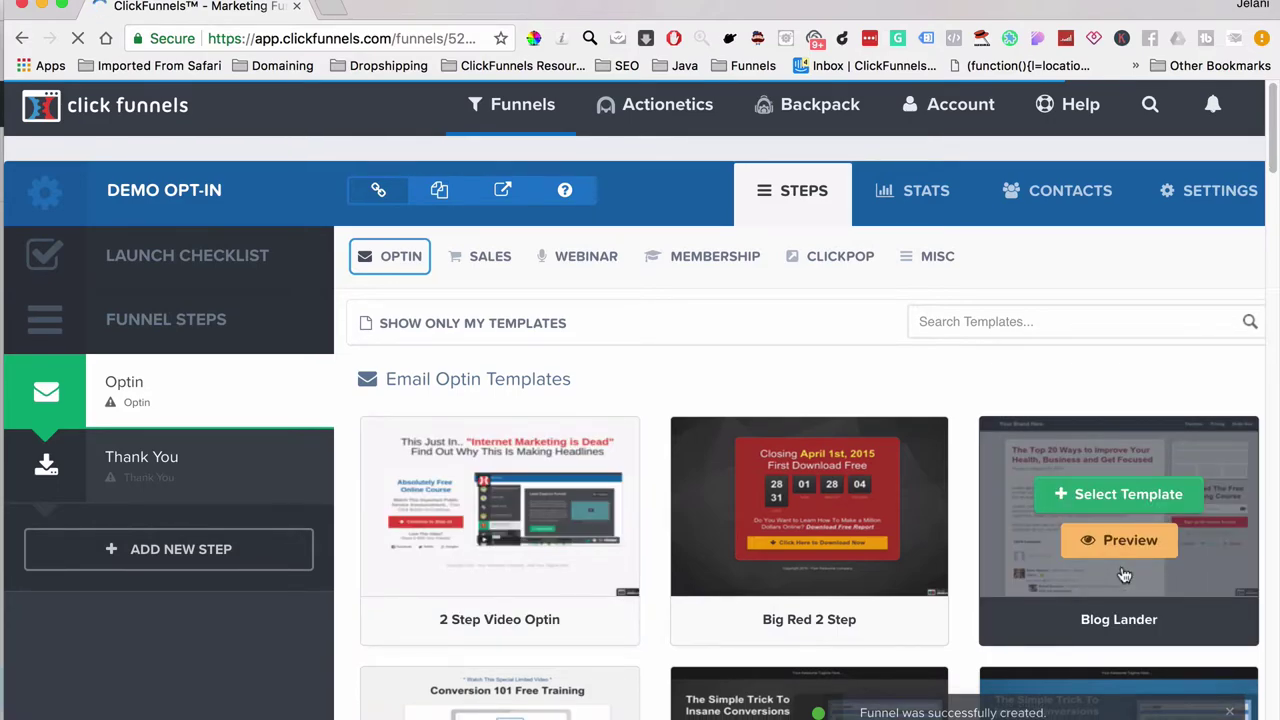
Browse the Email Optin Templates and use Super Clean Optin for the Optin page
scroll(1124, 575, down, 3)
scroll(800, 545, down, 6)
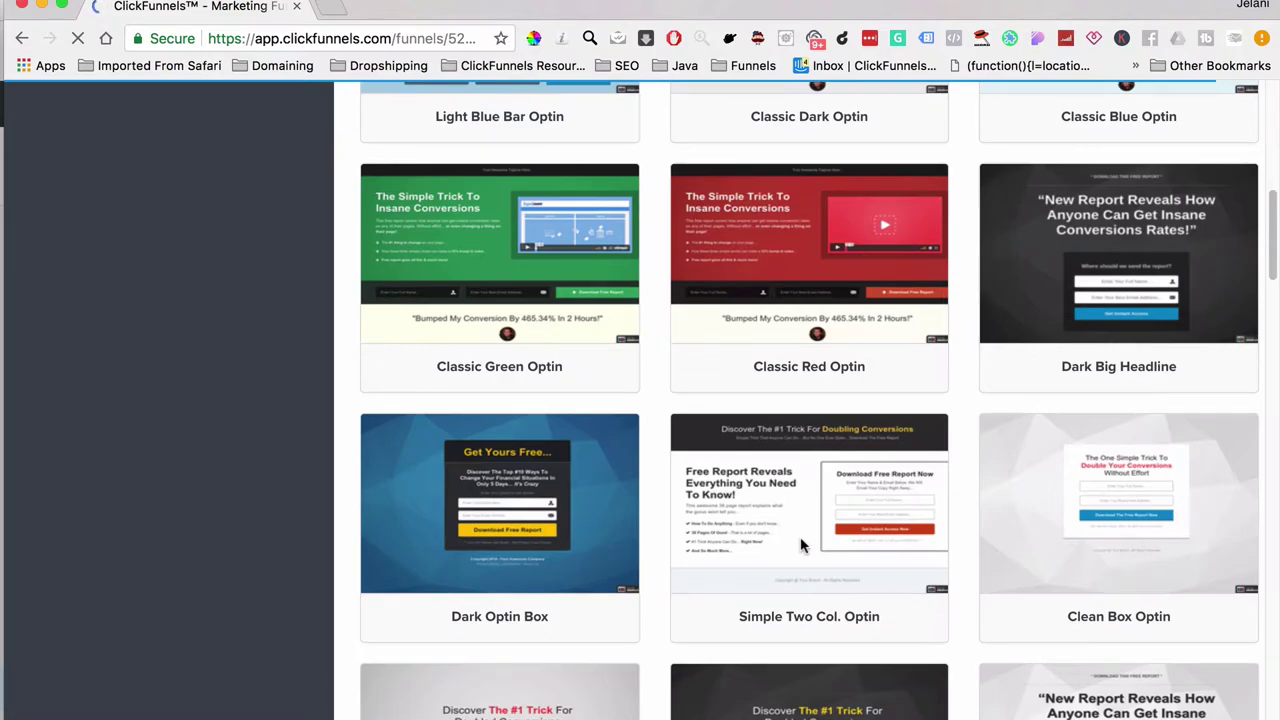
scroll(806, 543, down, 5)
scroll(1040, 270, up, 3)
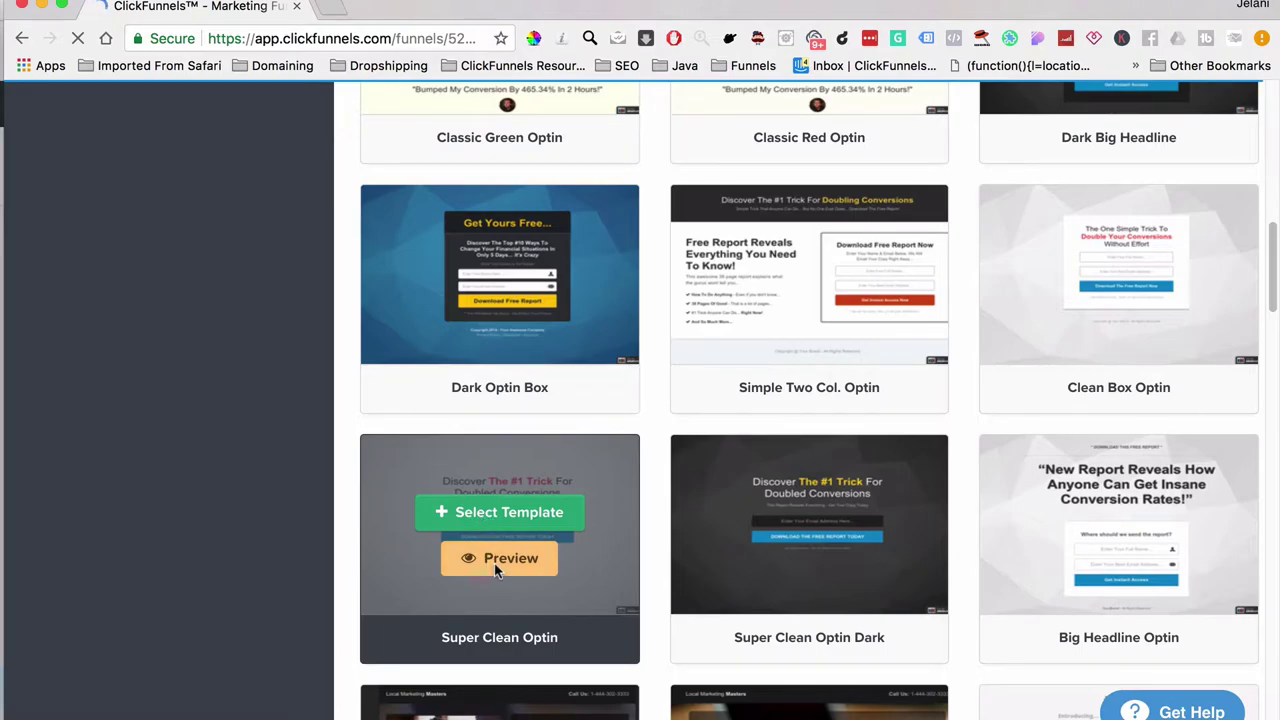
scroll(495, 570, up, 10)
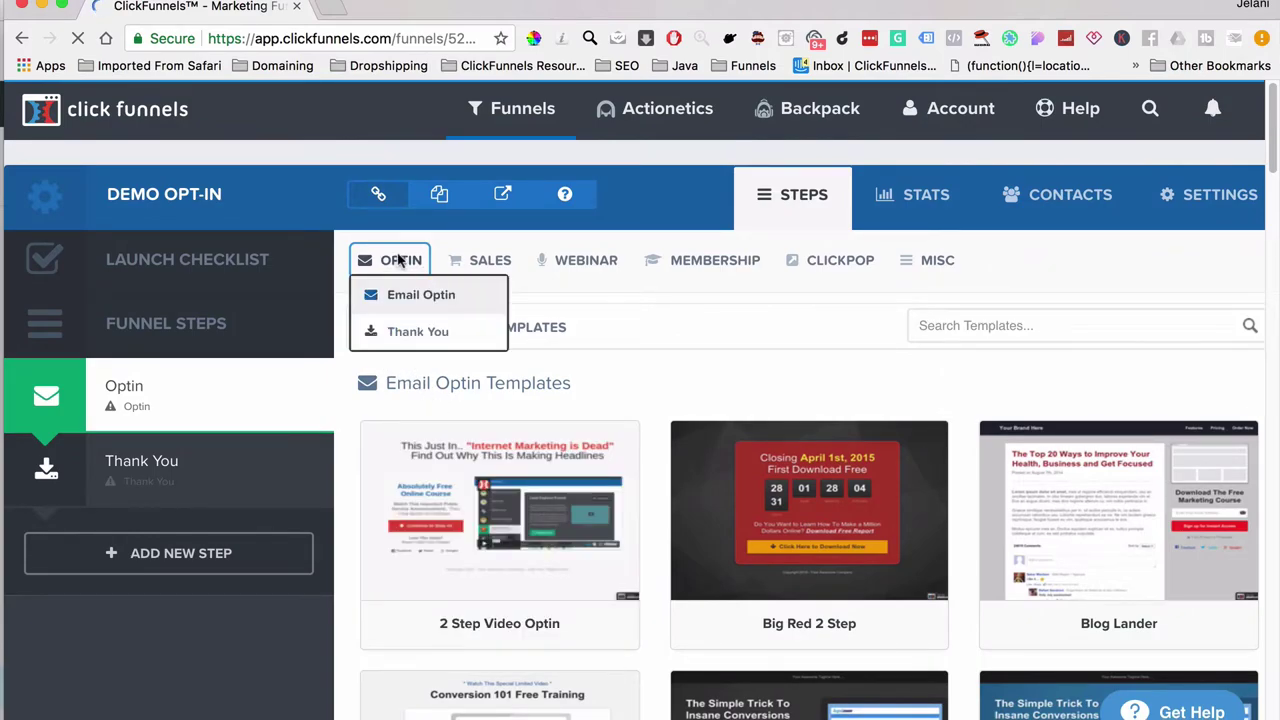
mouse_move(491, 278)
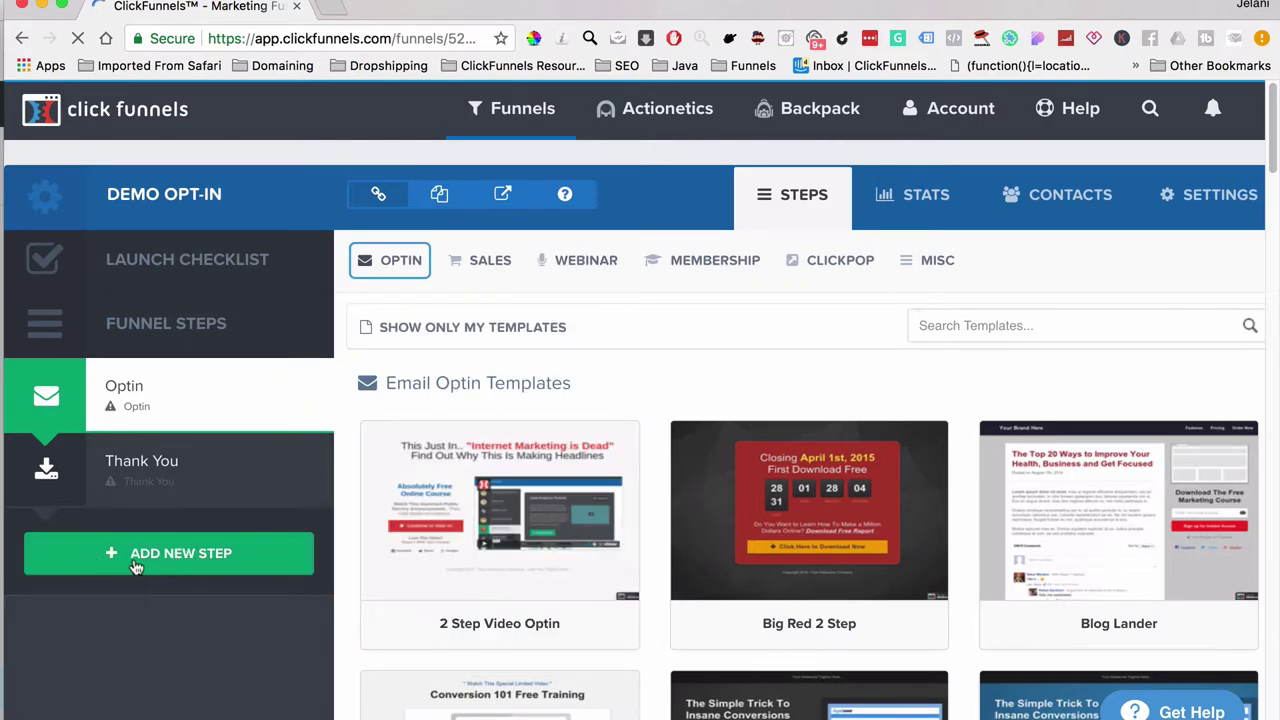
mouse_move(478, 505)
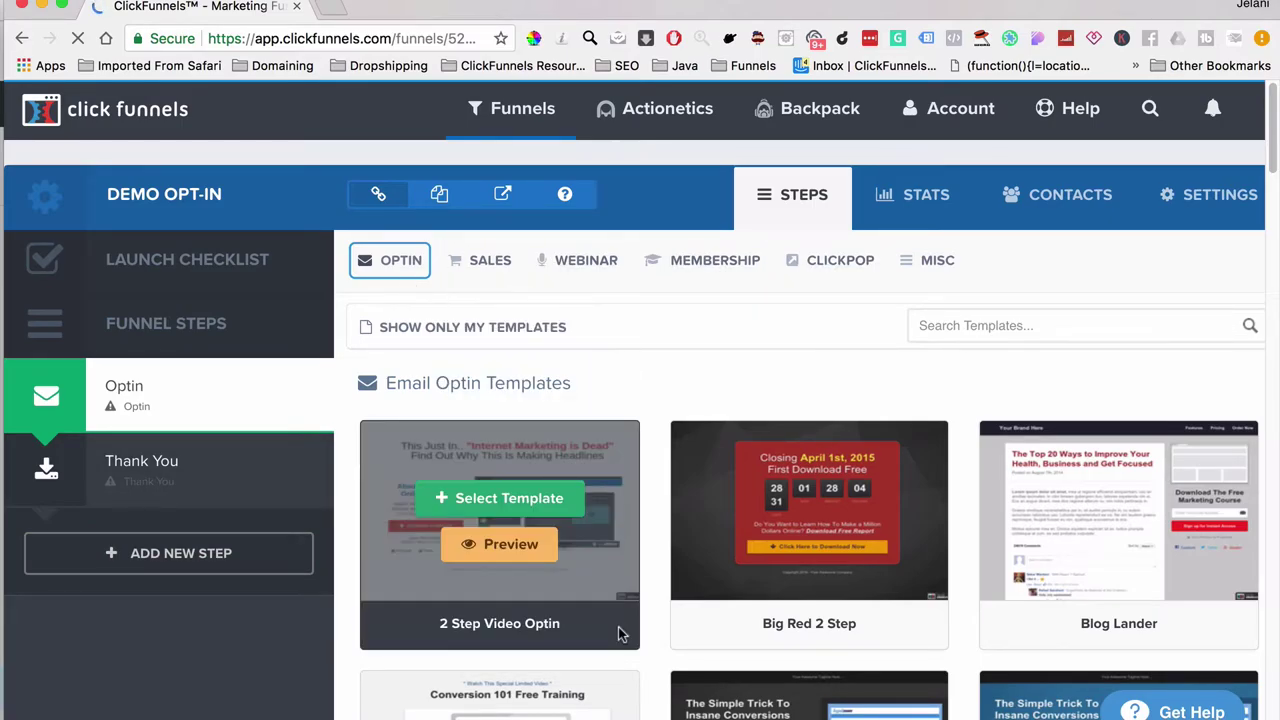
scroll(618, 633, down, 11)
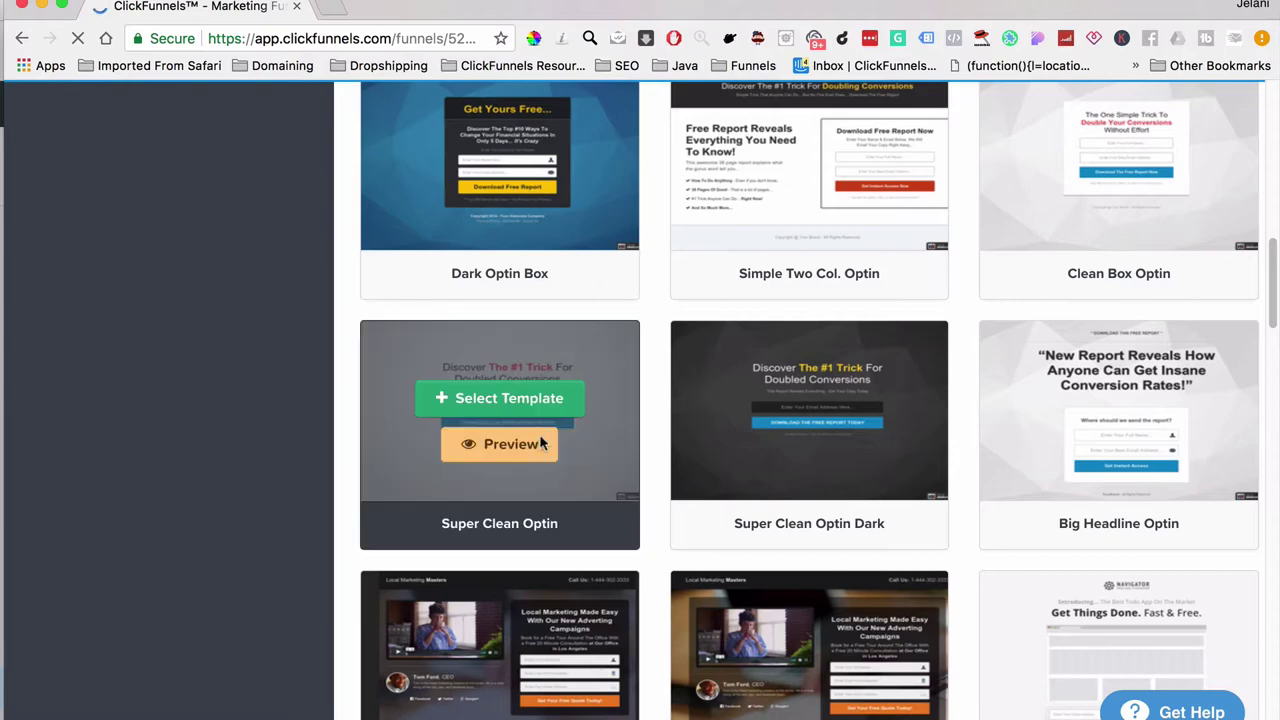
click(549, 401)
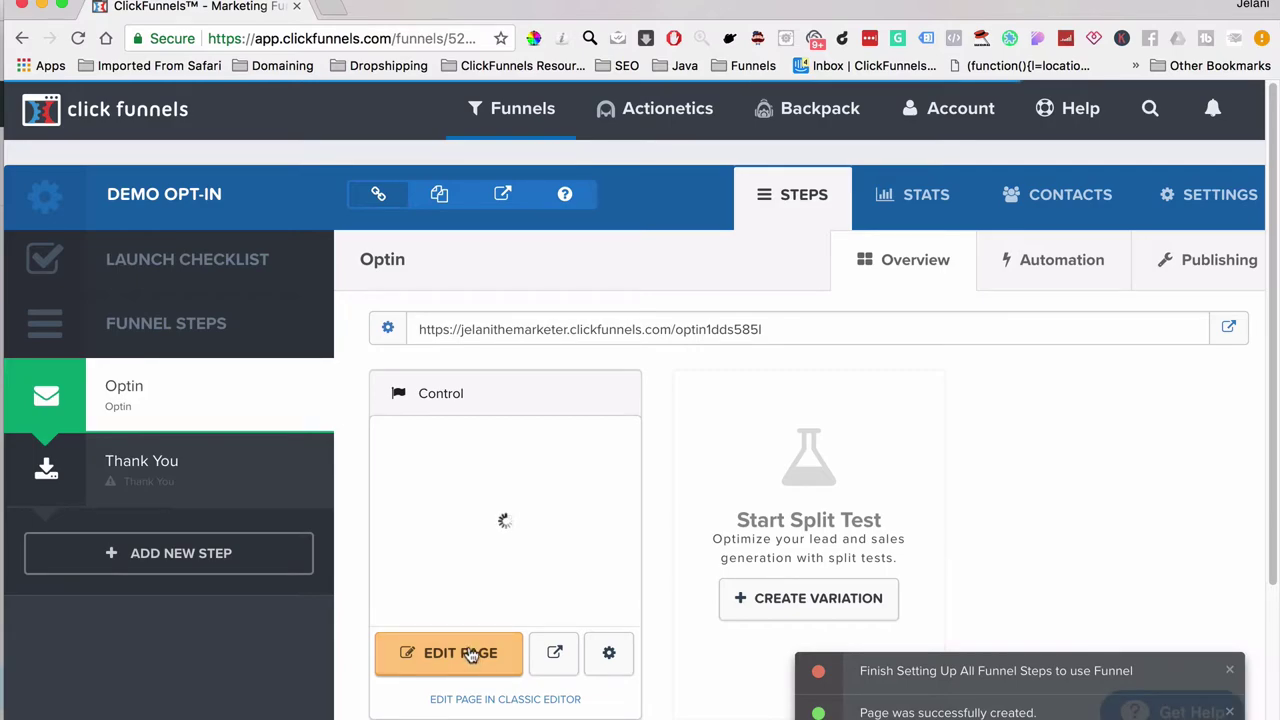
In the page editor, connect ActiveCampaign with an Add To List action targeting Demo List
click(470, 654)
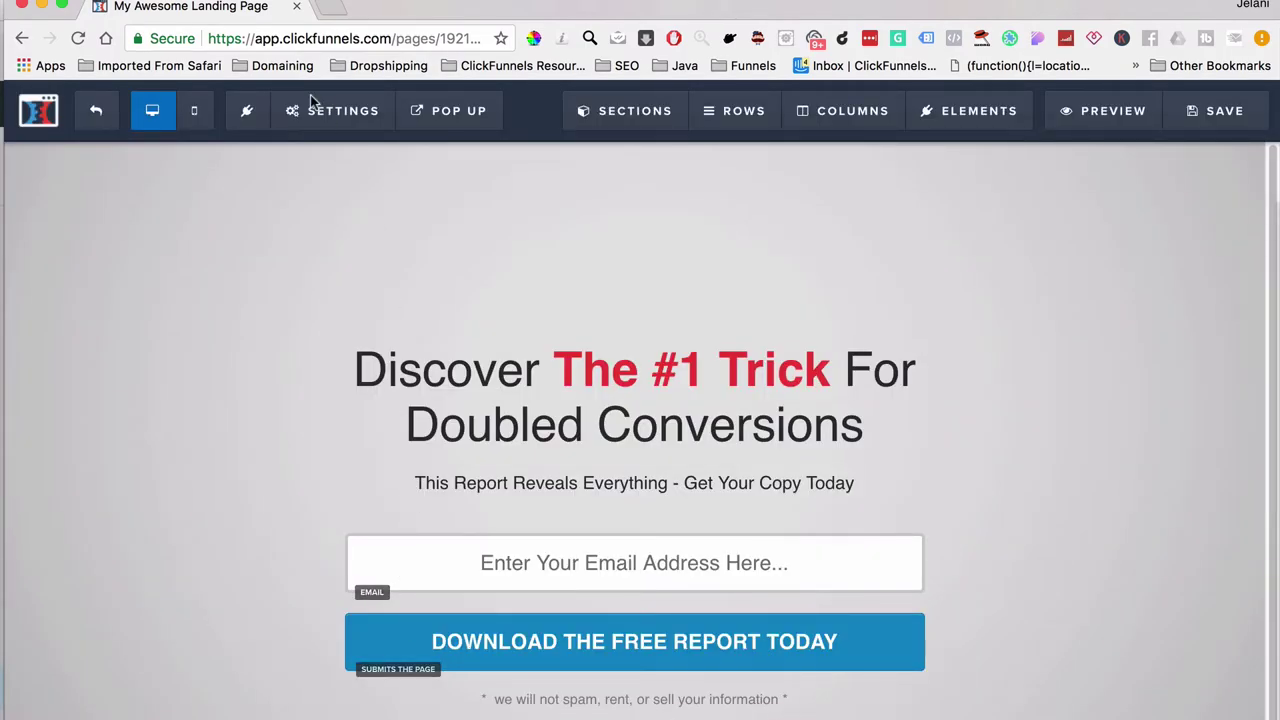
click(316, 116)
click(327, 160)
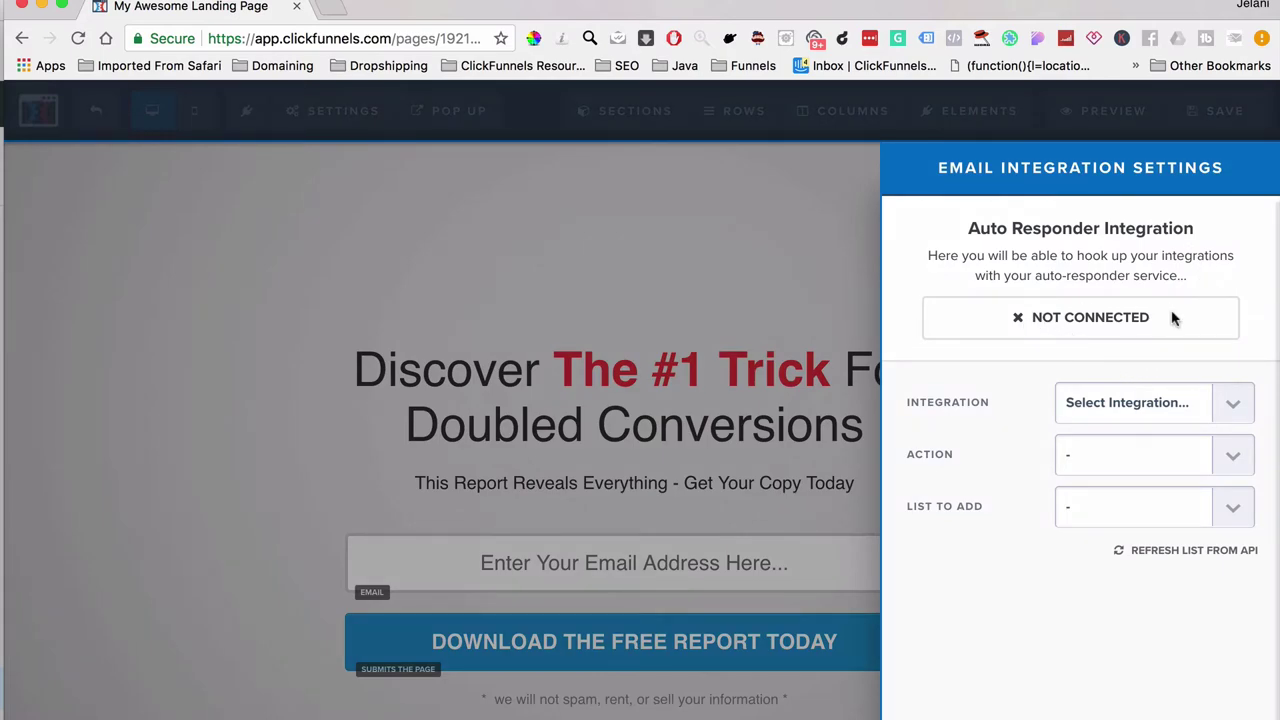
click(1120, 404)
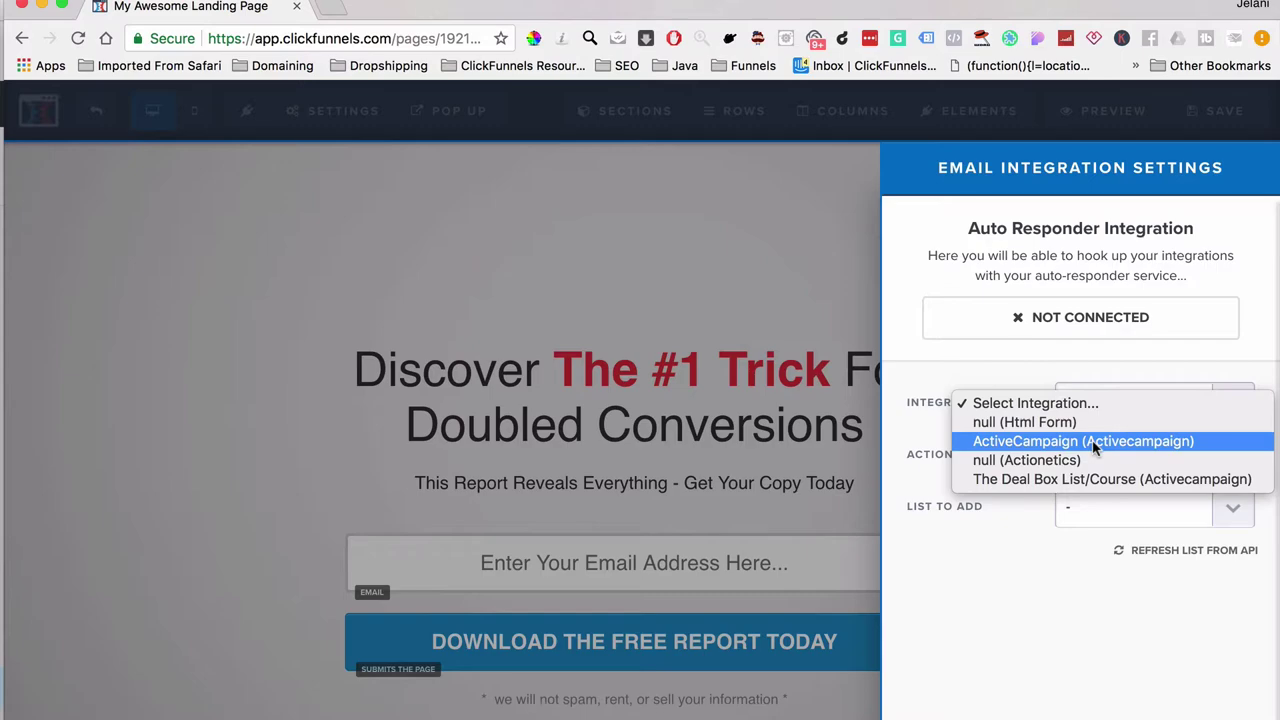
click(1041, 447)
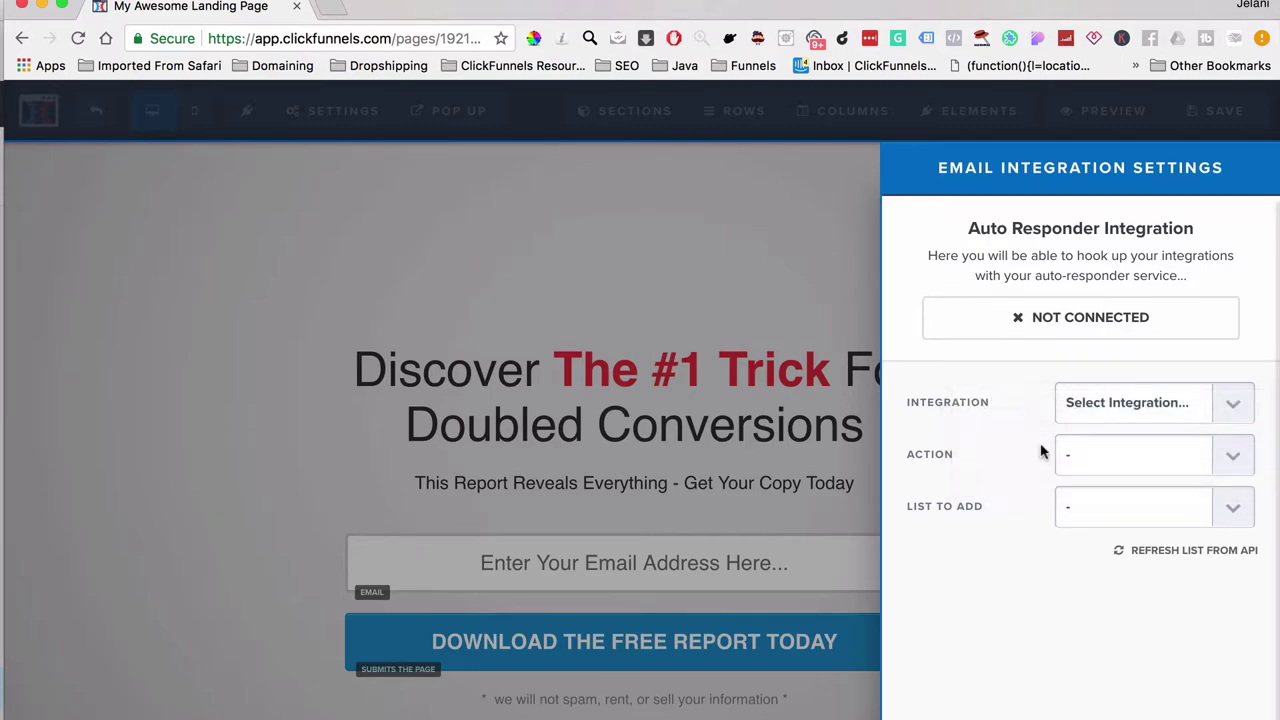
click(1103, 470)
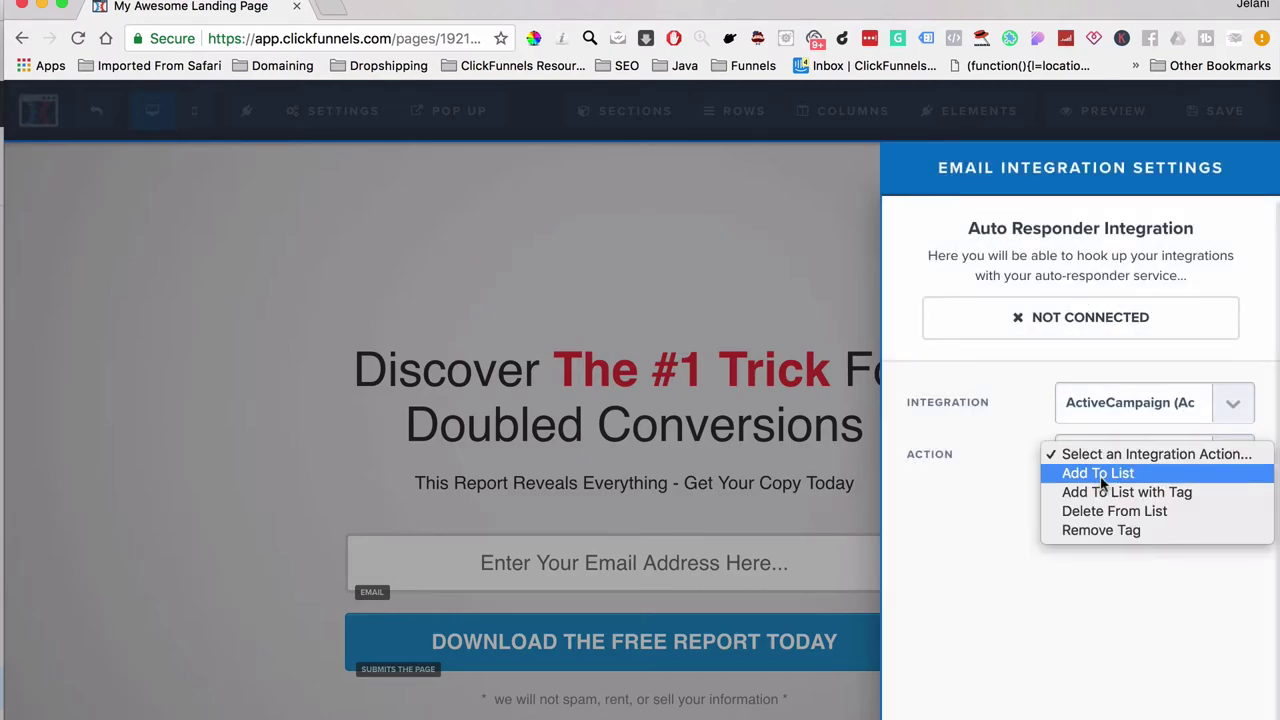
click(1100, 474)
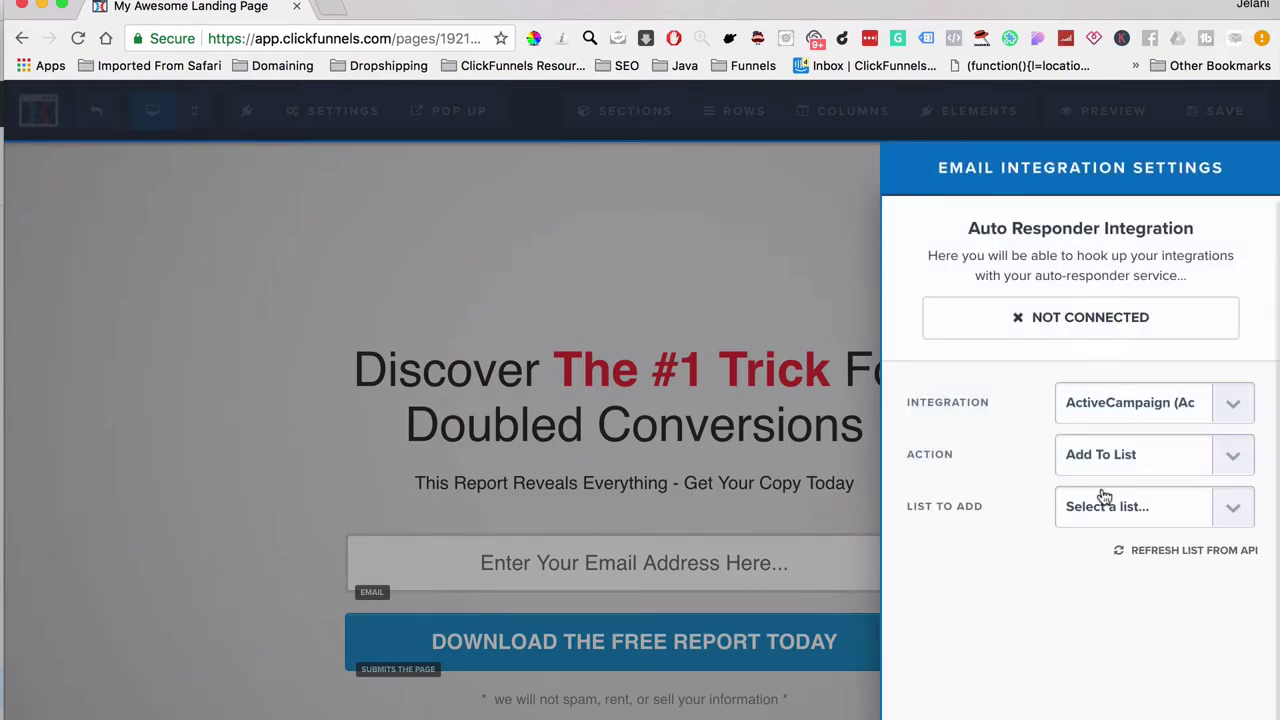
click(1108, 515)
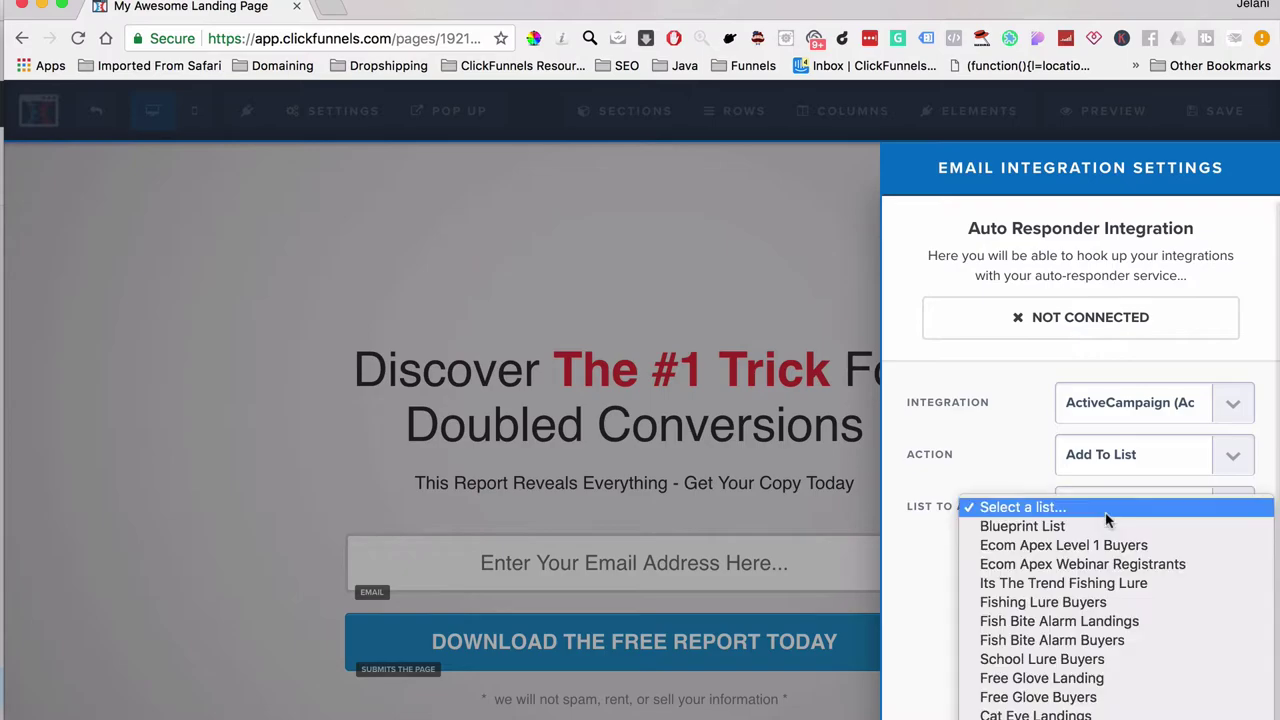
scroll(1110, 660, down, 5)
scroll(1113, 664, down, 3)
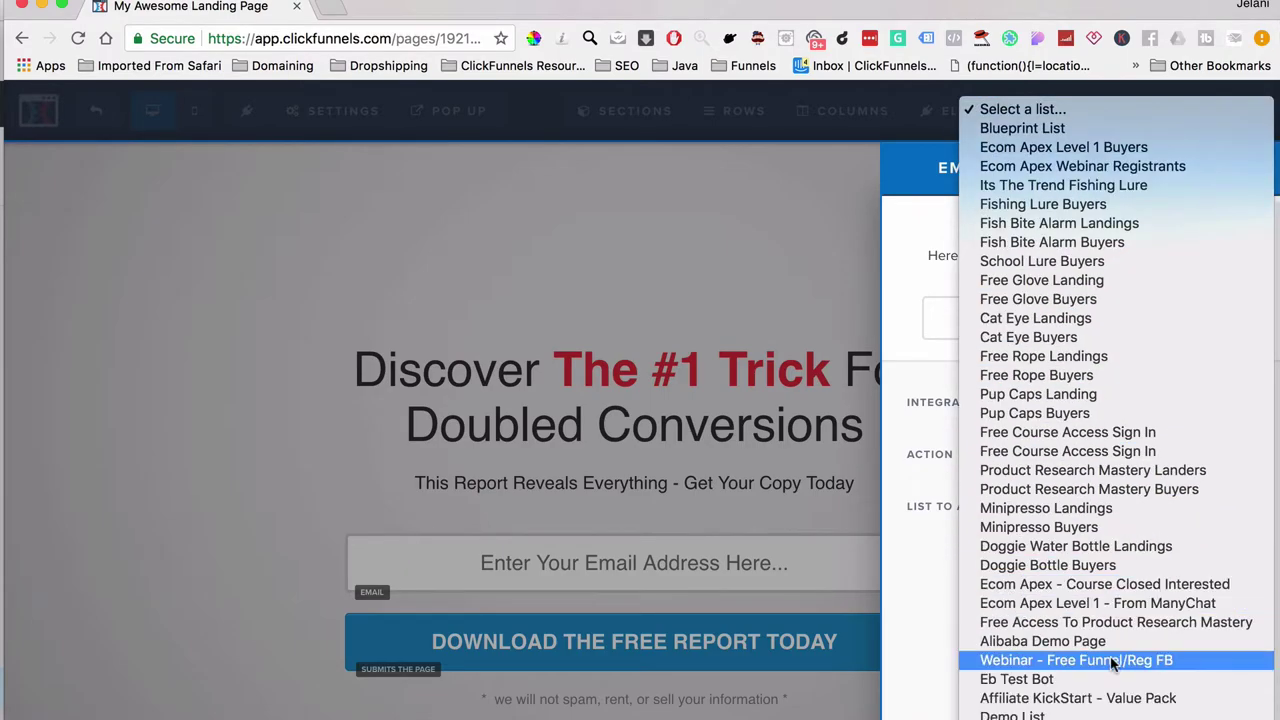
click(1074, 712)
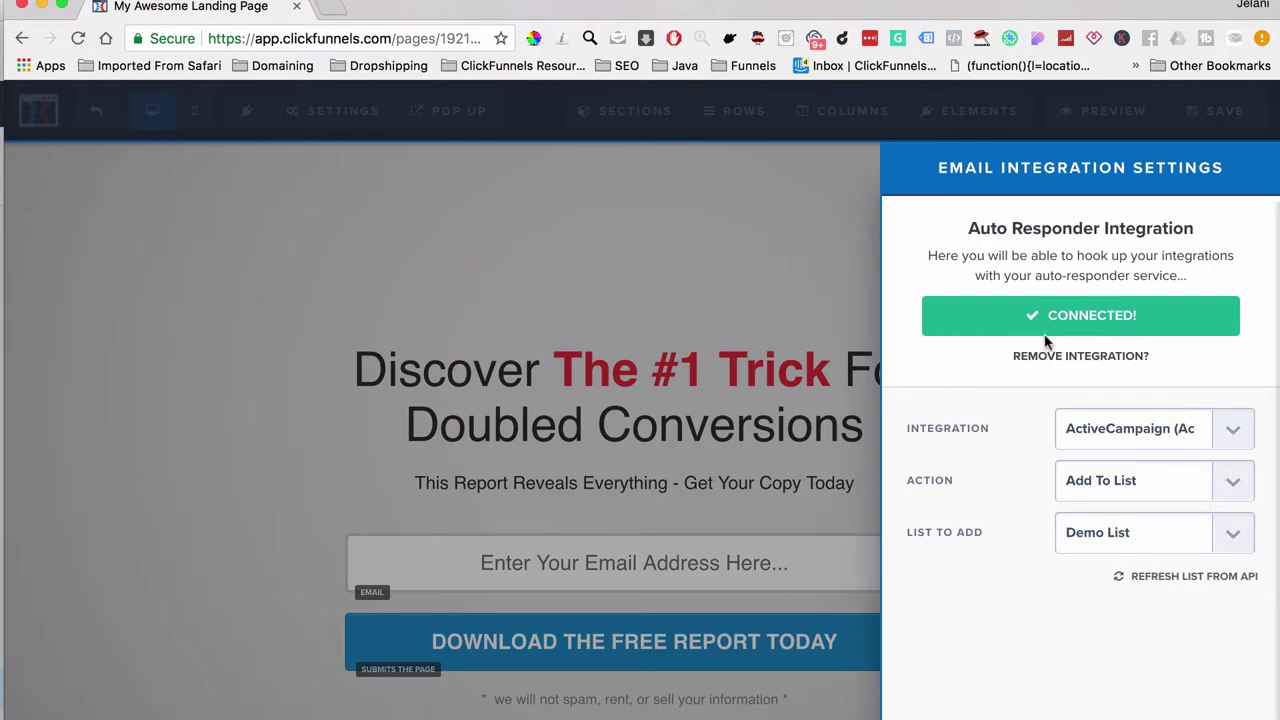
click(354, 110)
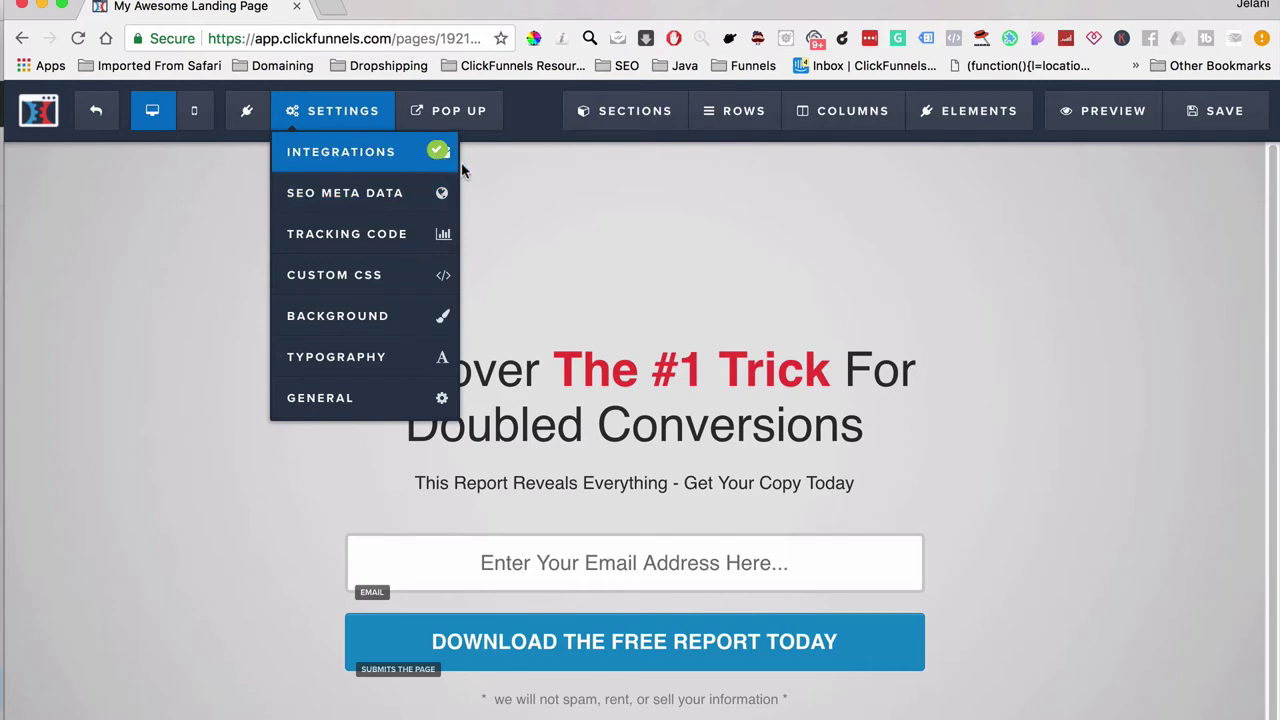
Show the 'Download the Free Report Today' button's action, set to Submit Order / Submit Form
mouse_move(347, 111)
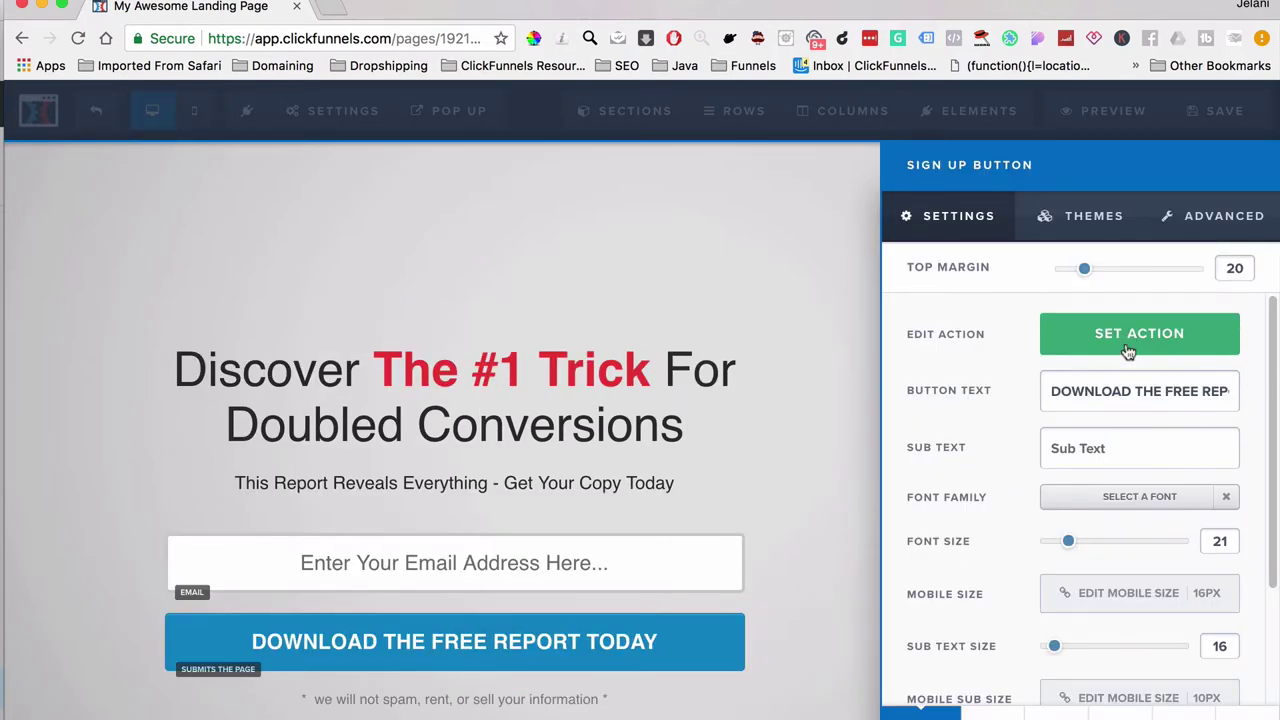
click(1128, 348)
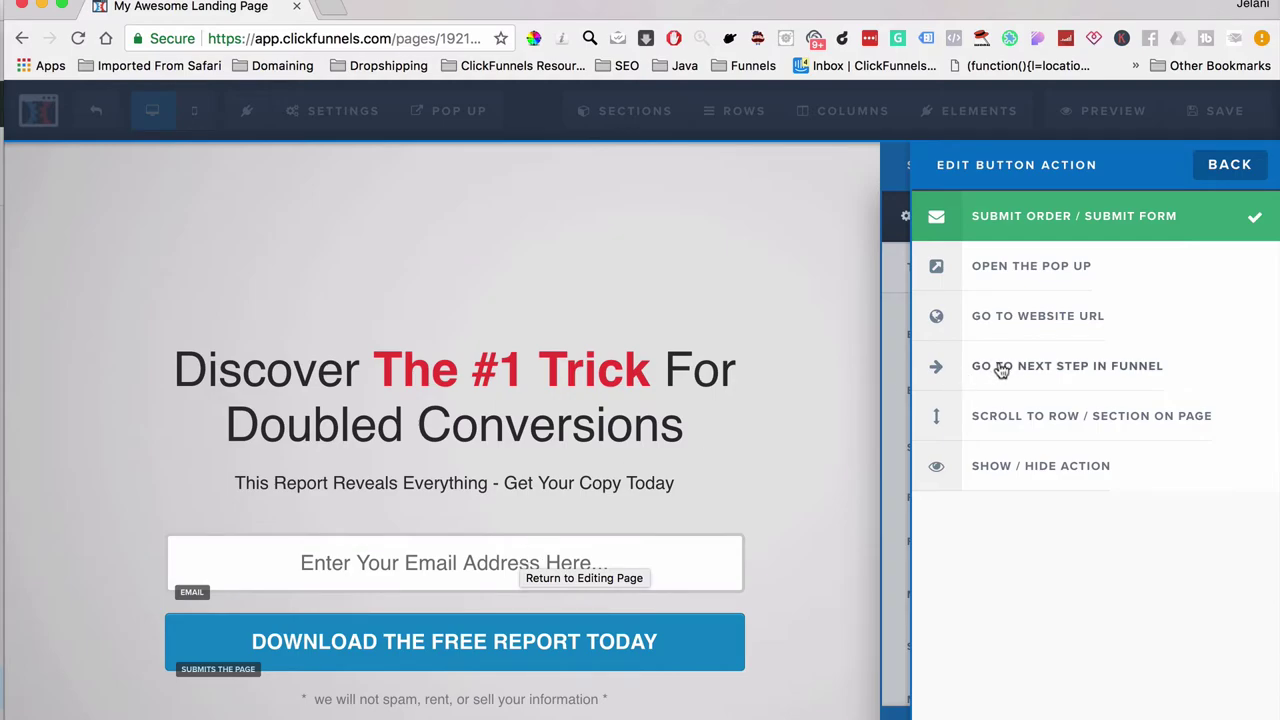
Color the headline's bold words 'The #1 Trick' teal (#42b99f) and save the page
click(795, 320)
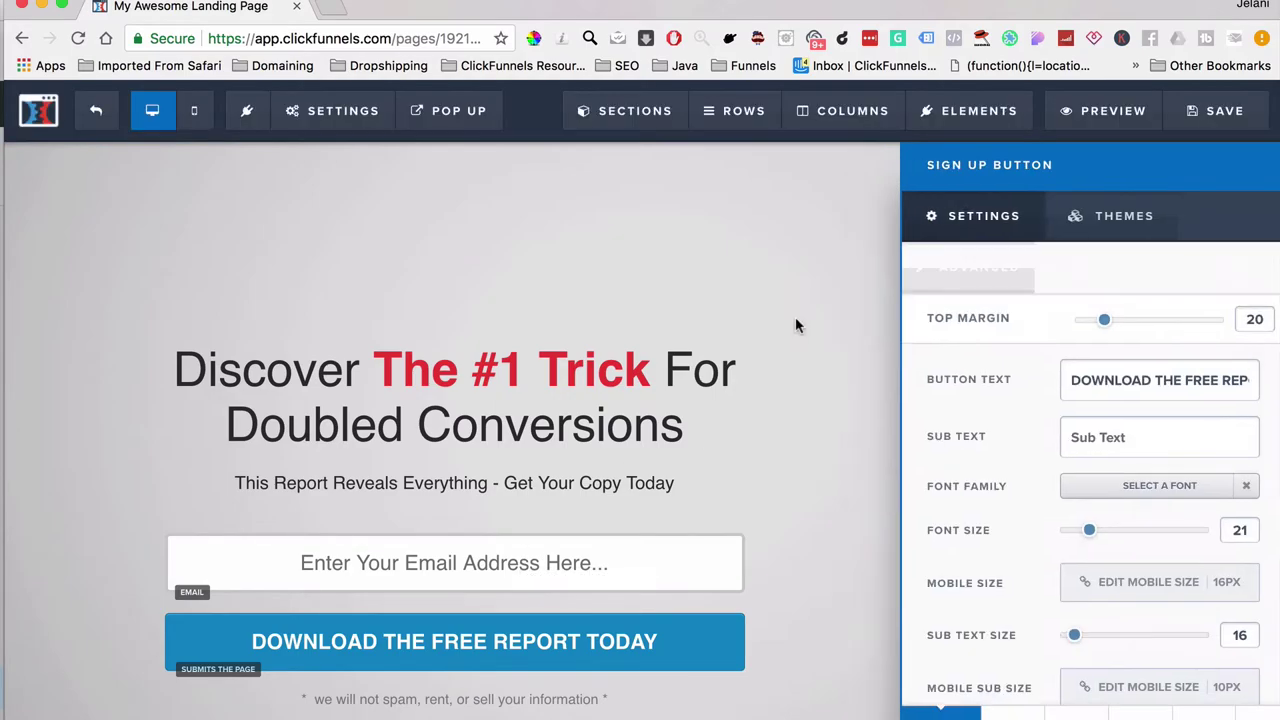
click(600, 410)
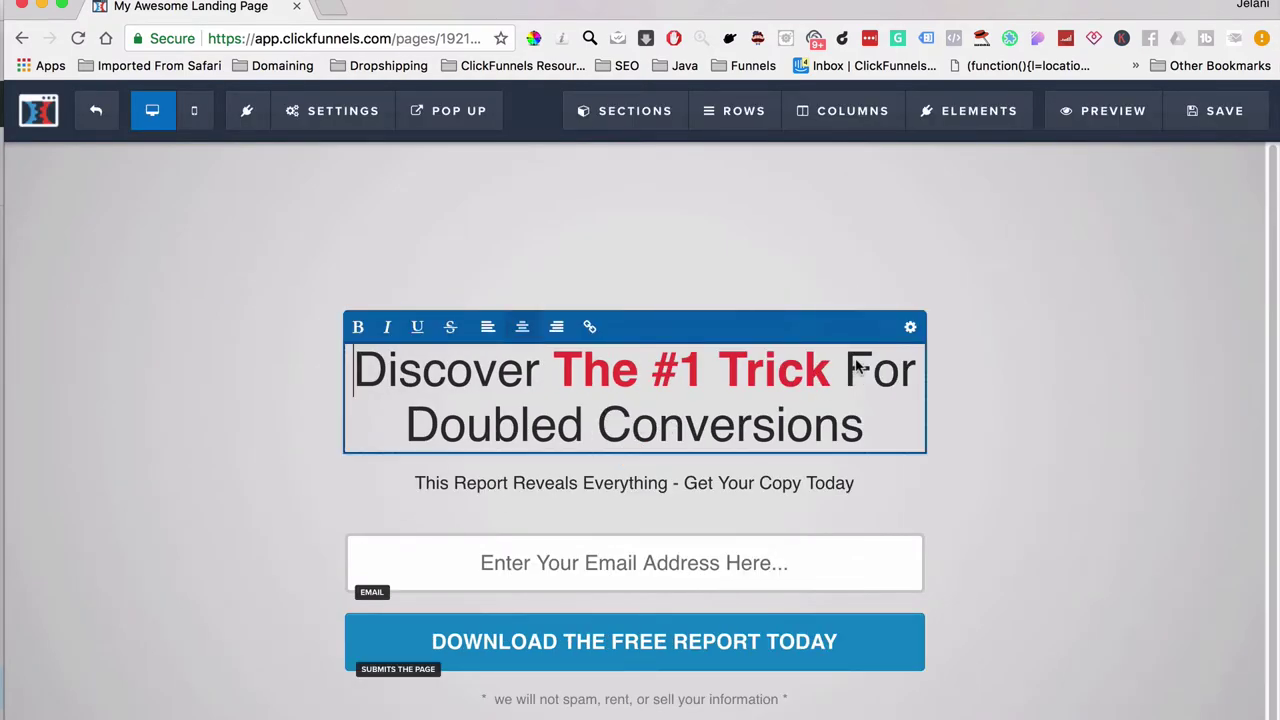
click(908, 326)
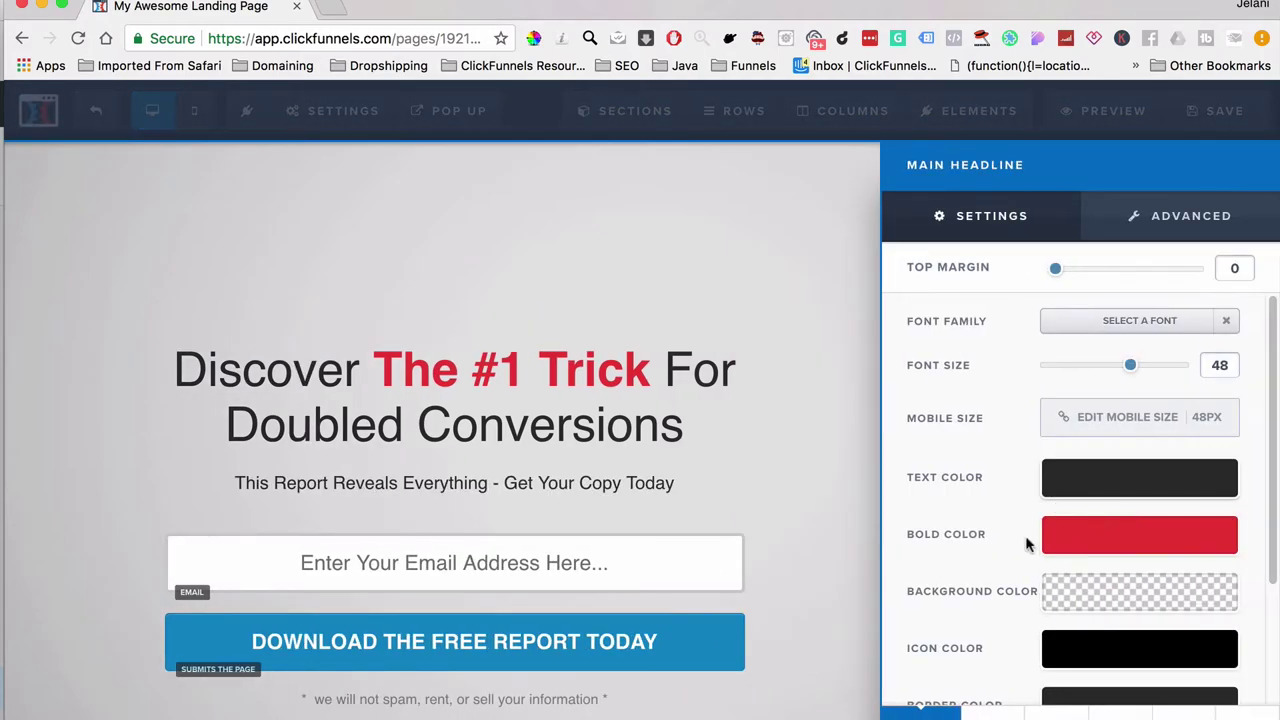
click(1130, 538)
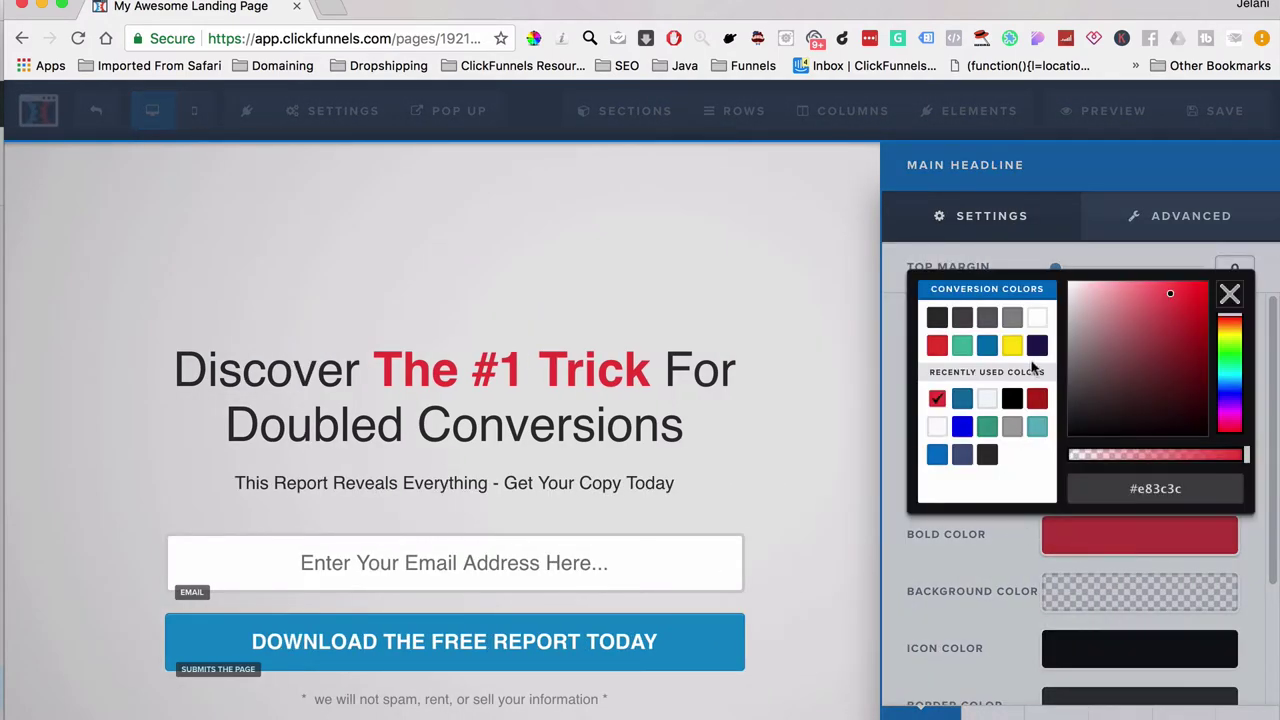
click(963, 347)
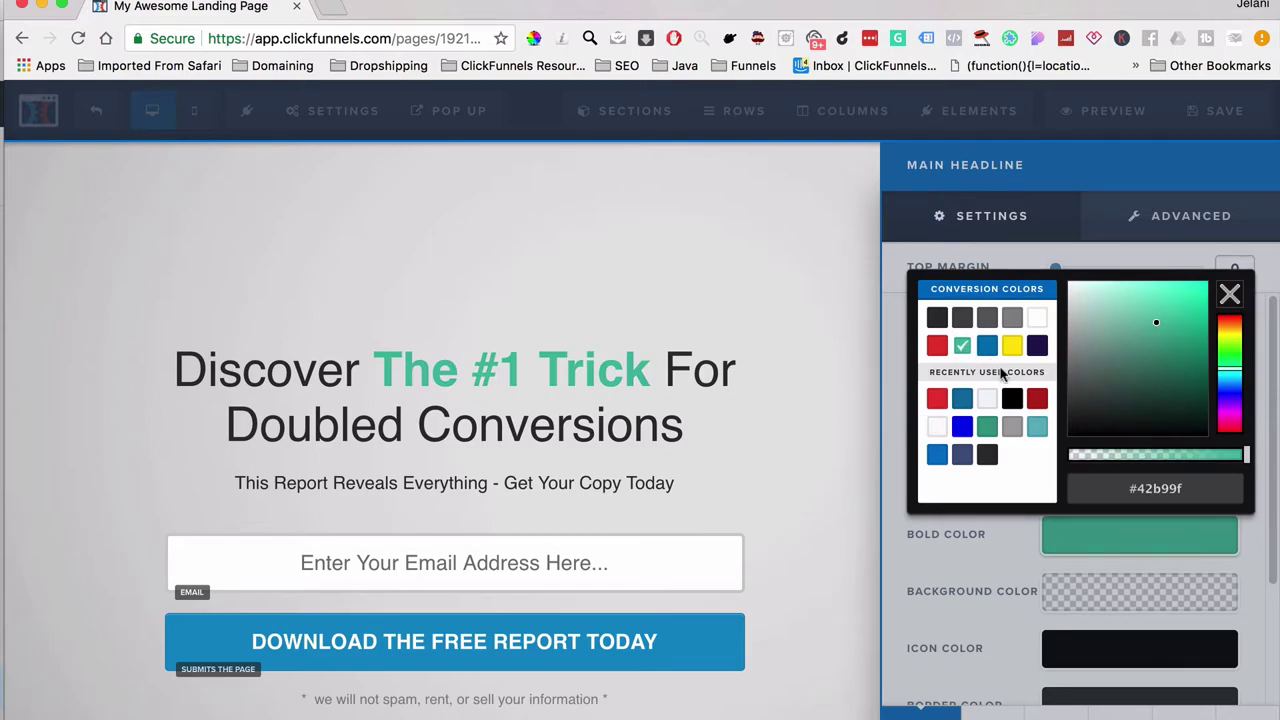
click(1048, 562)
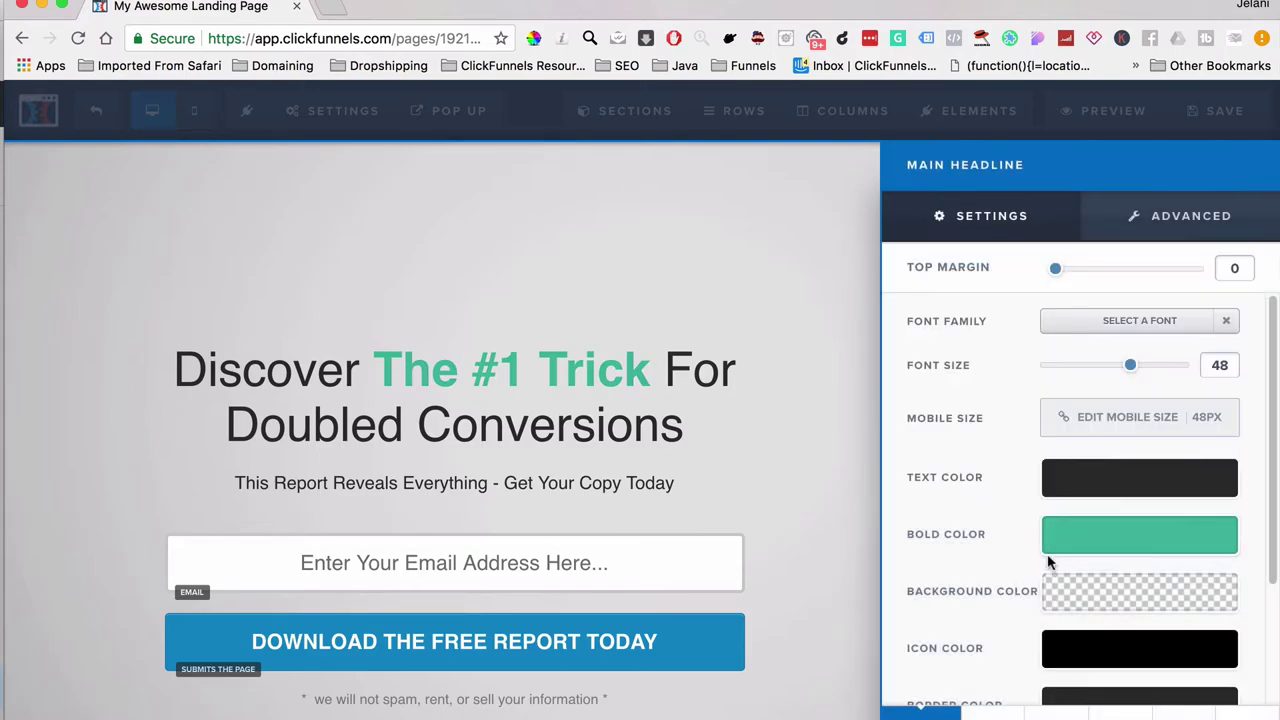
click(815, 410)
click(1230, 112)
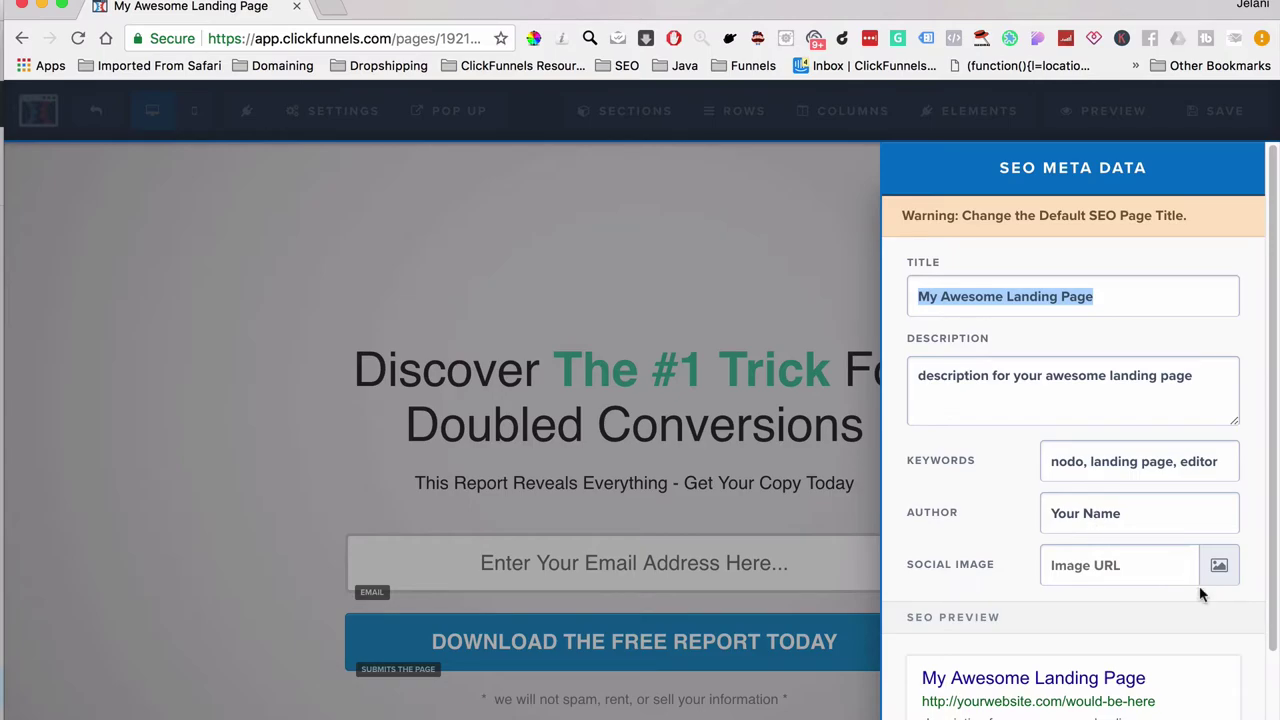
Reopen and close the SEO Meta Data settings, then save the page again
click(800, 360)
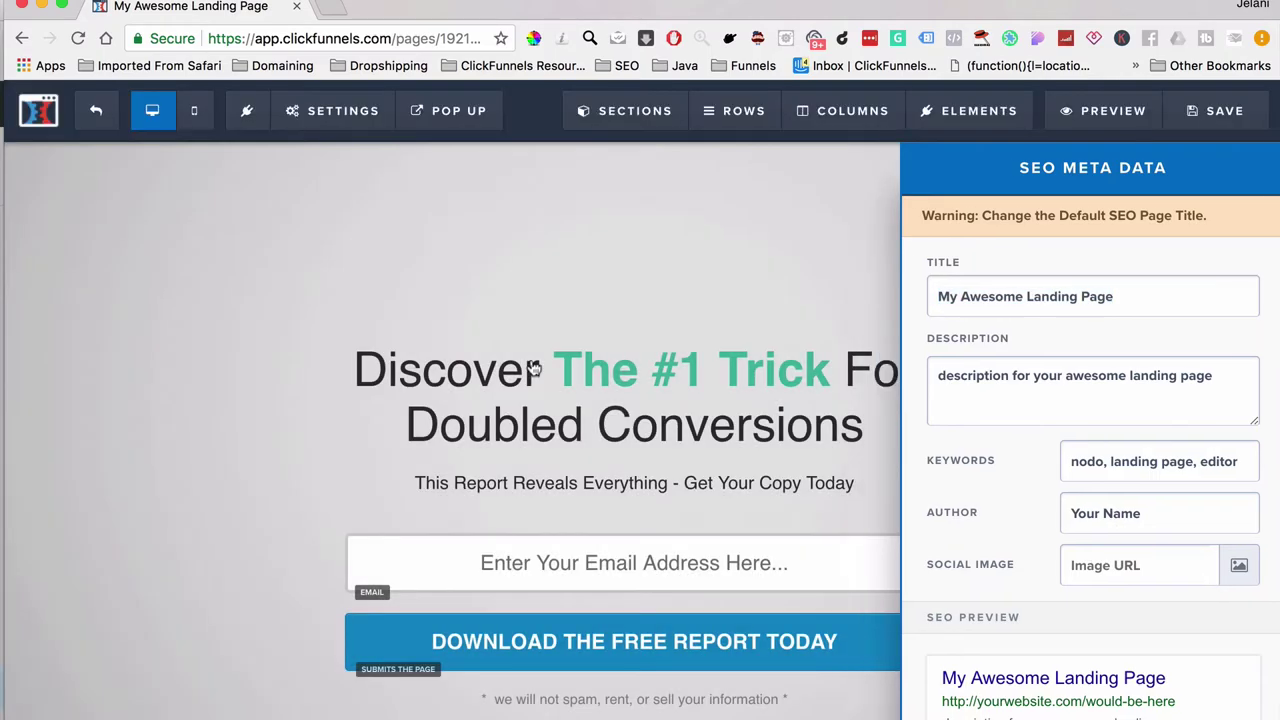
click(342, 111)
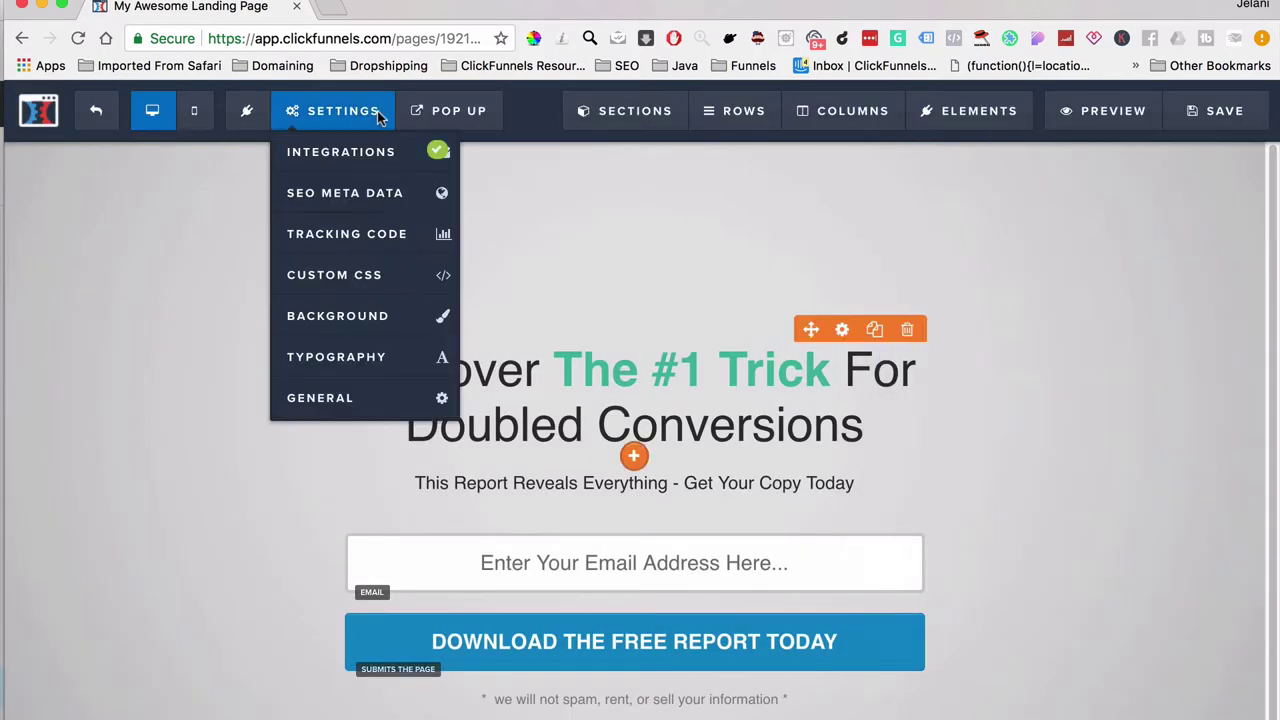
click(382, 200)
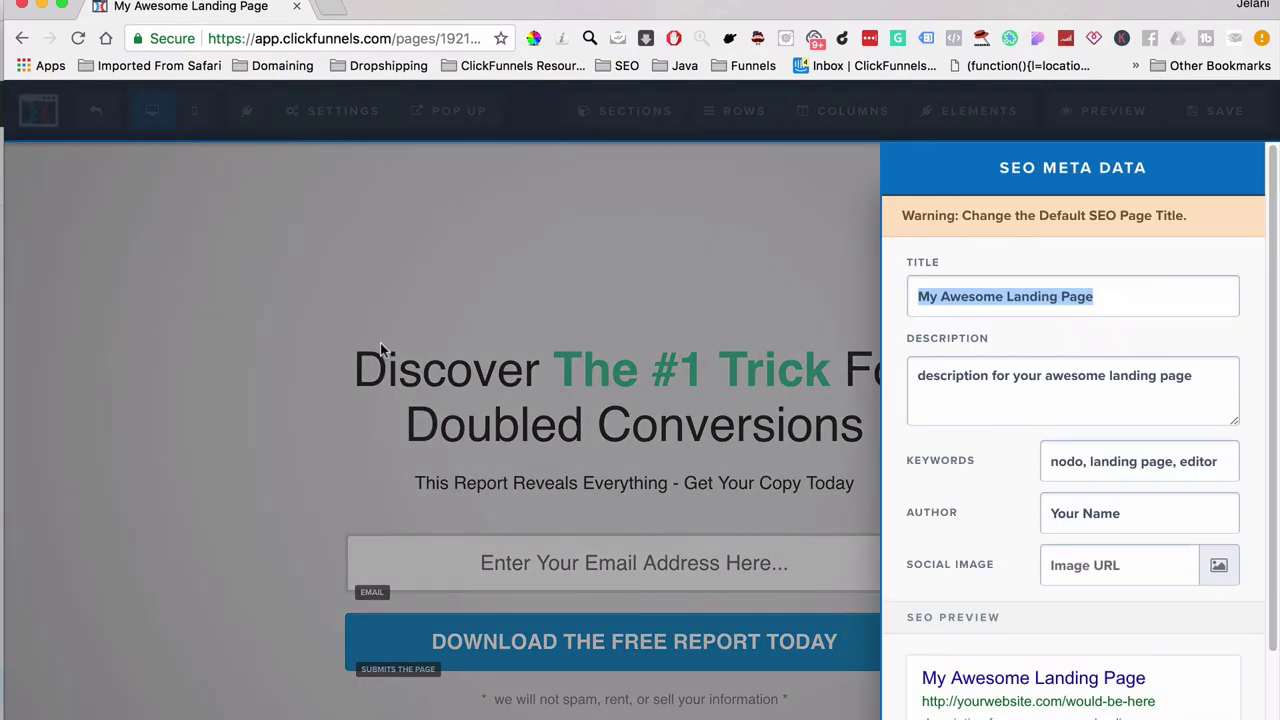
click(731, 447)
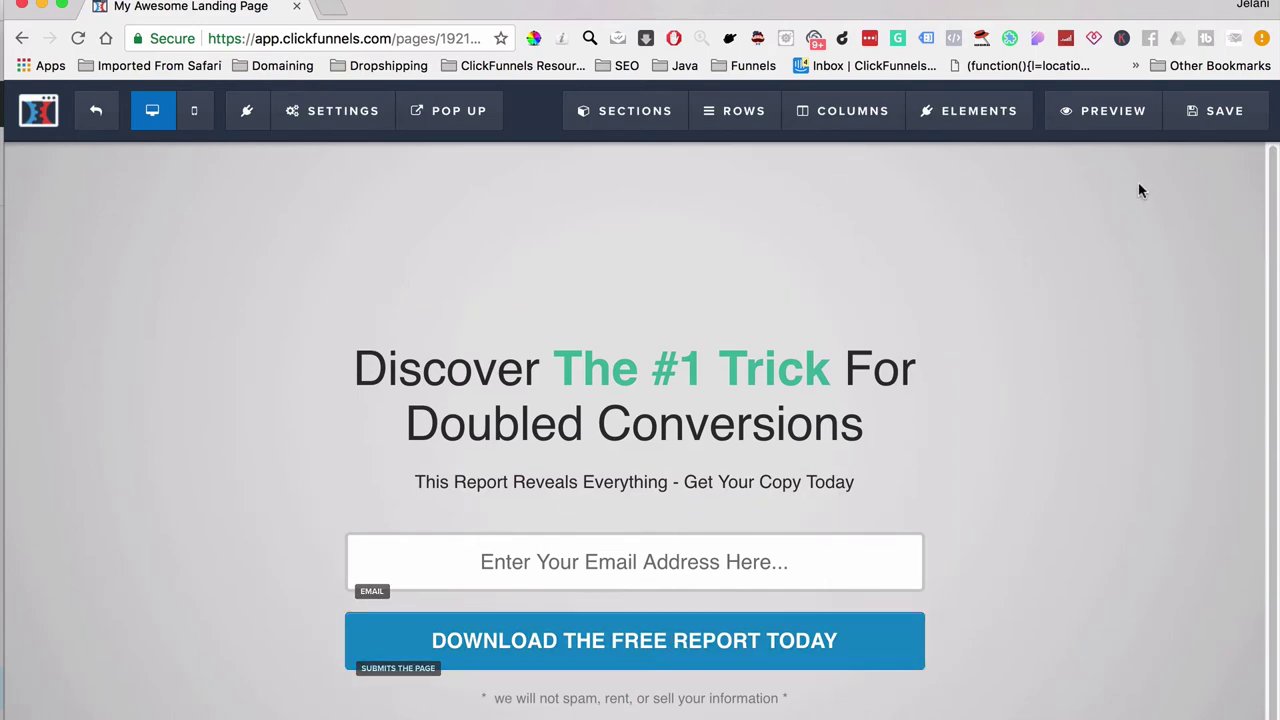
click(1192, 118)
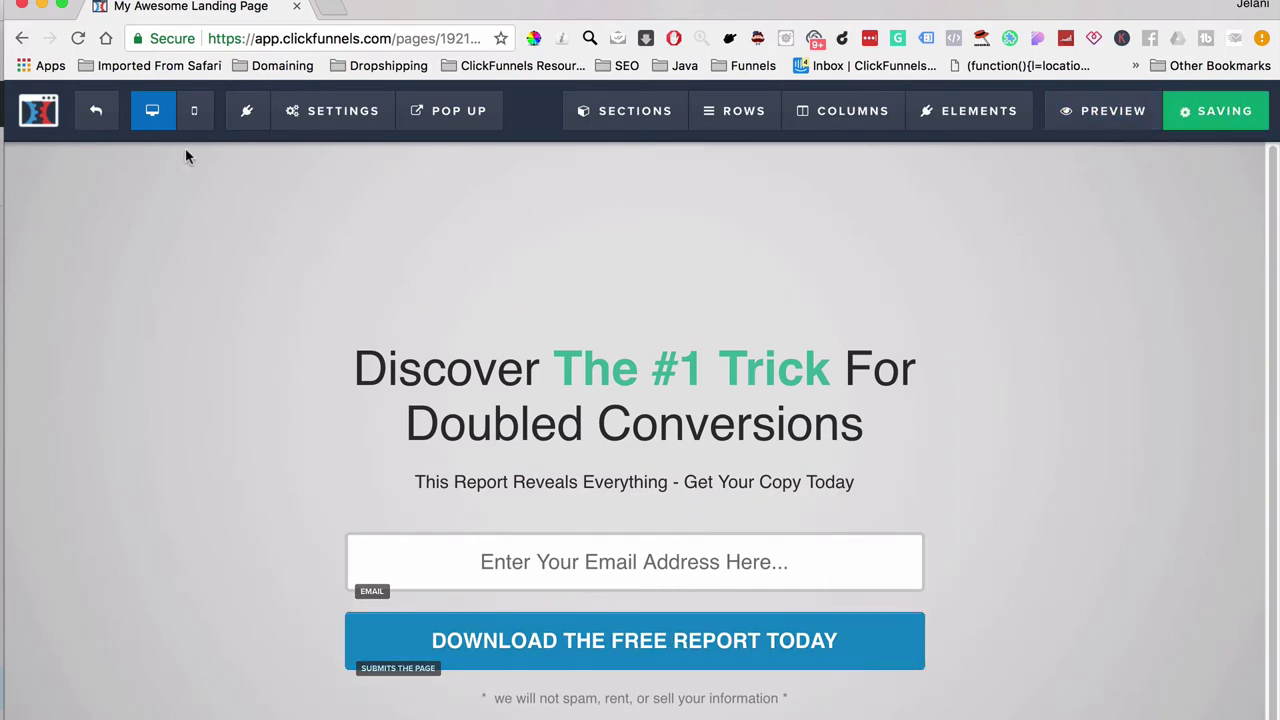
Switch the page preview to the mobile layout
click(195, 115)
click(229, 248)
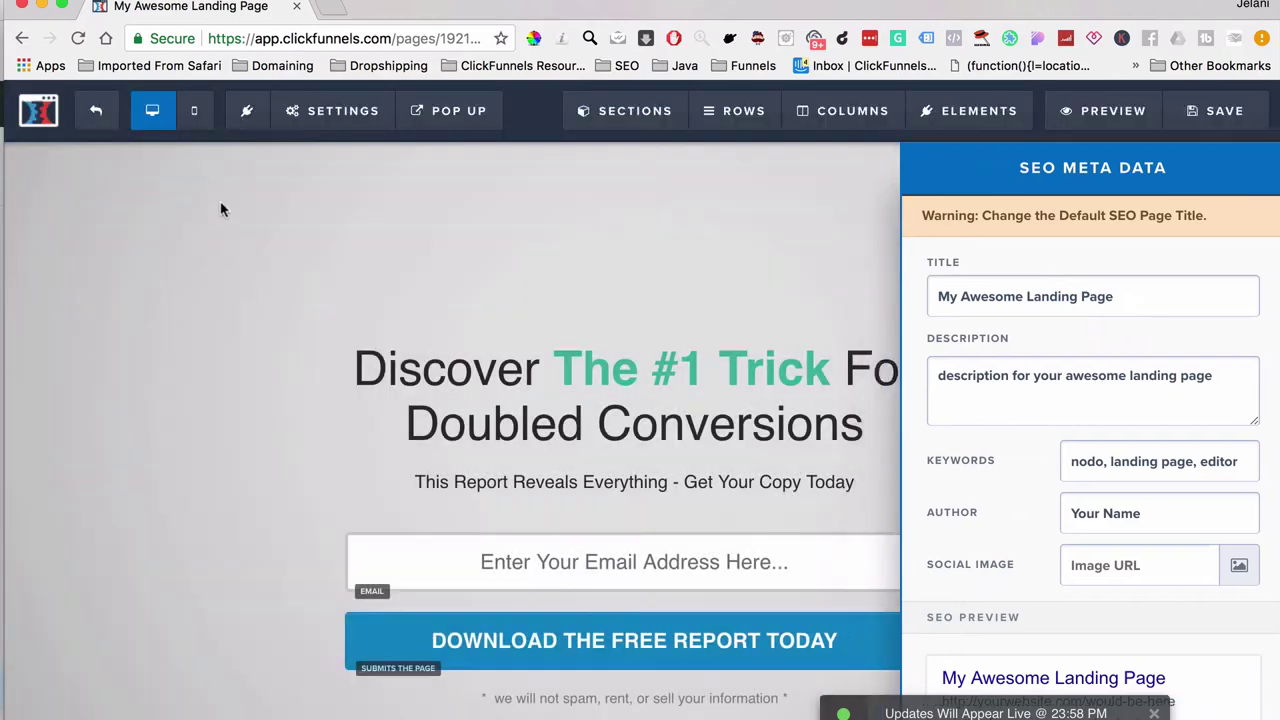
click(194, 110)
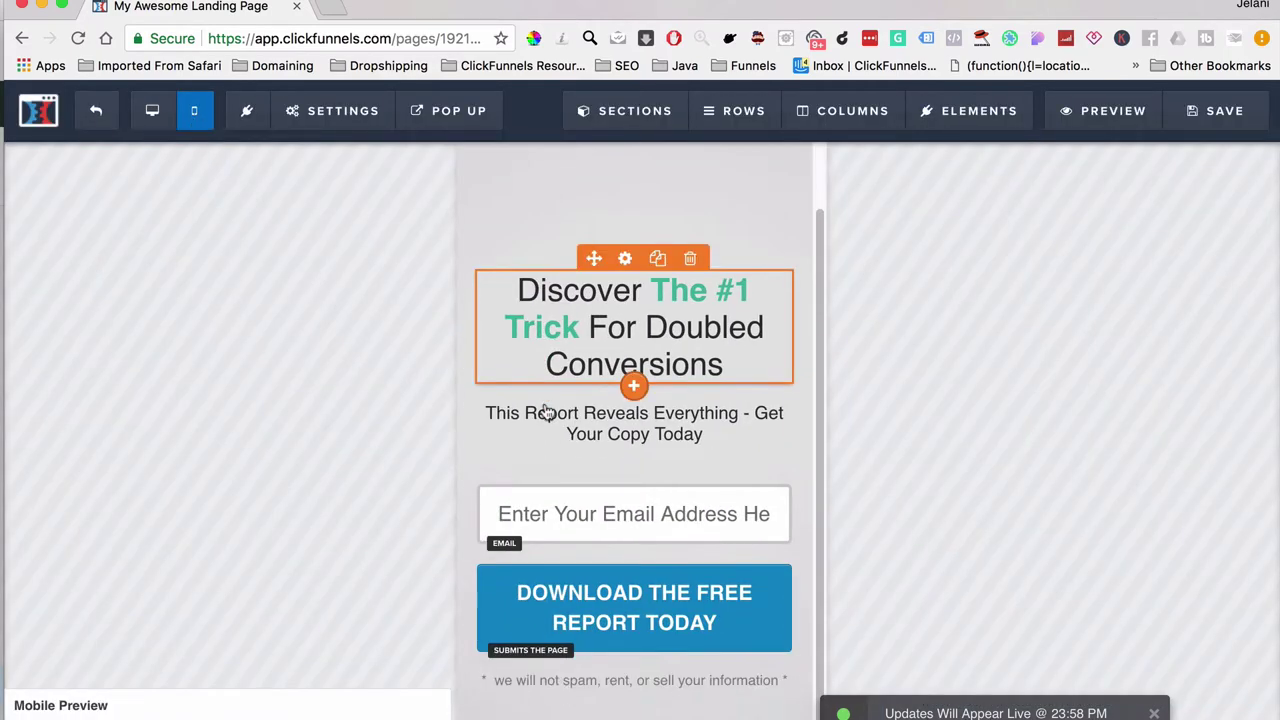
Toggle between desktop and mobile previews, then clone the headline, email and download row
click(162, 114)
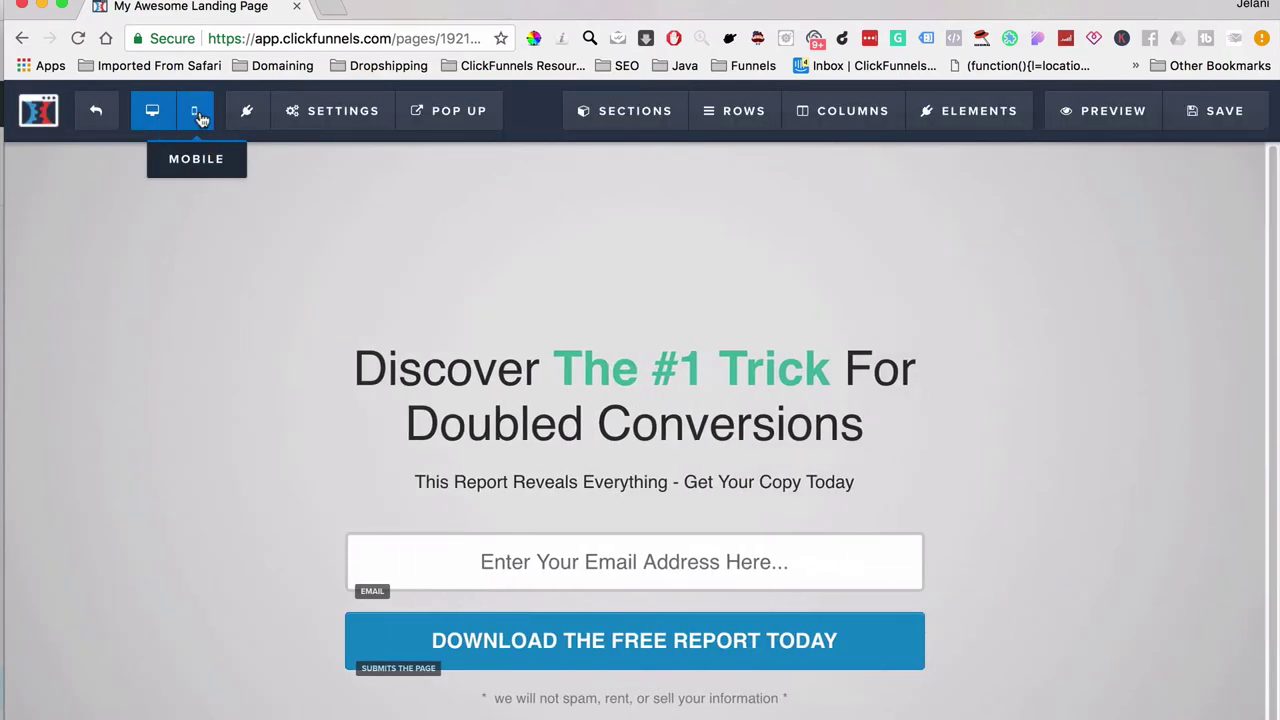
click(205, 124)
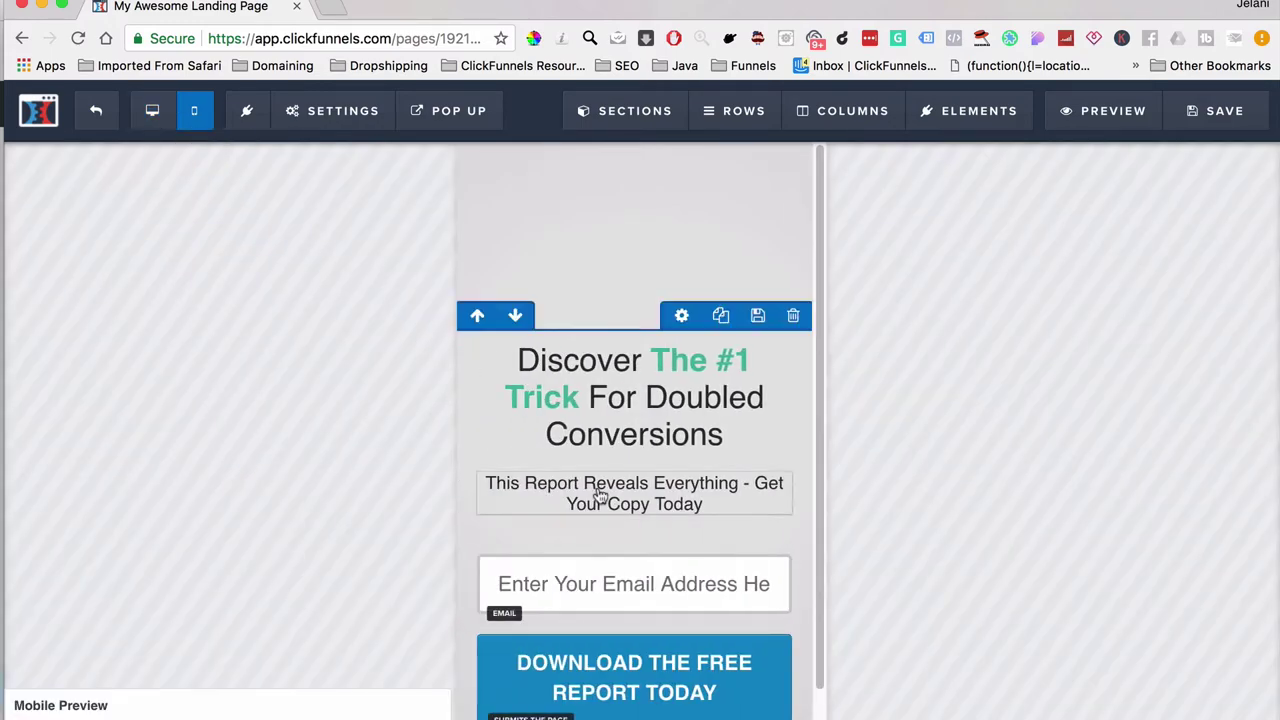
click(155, 119)
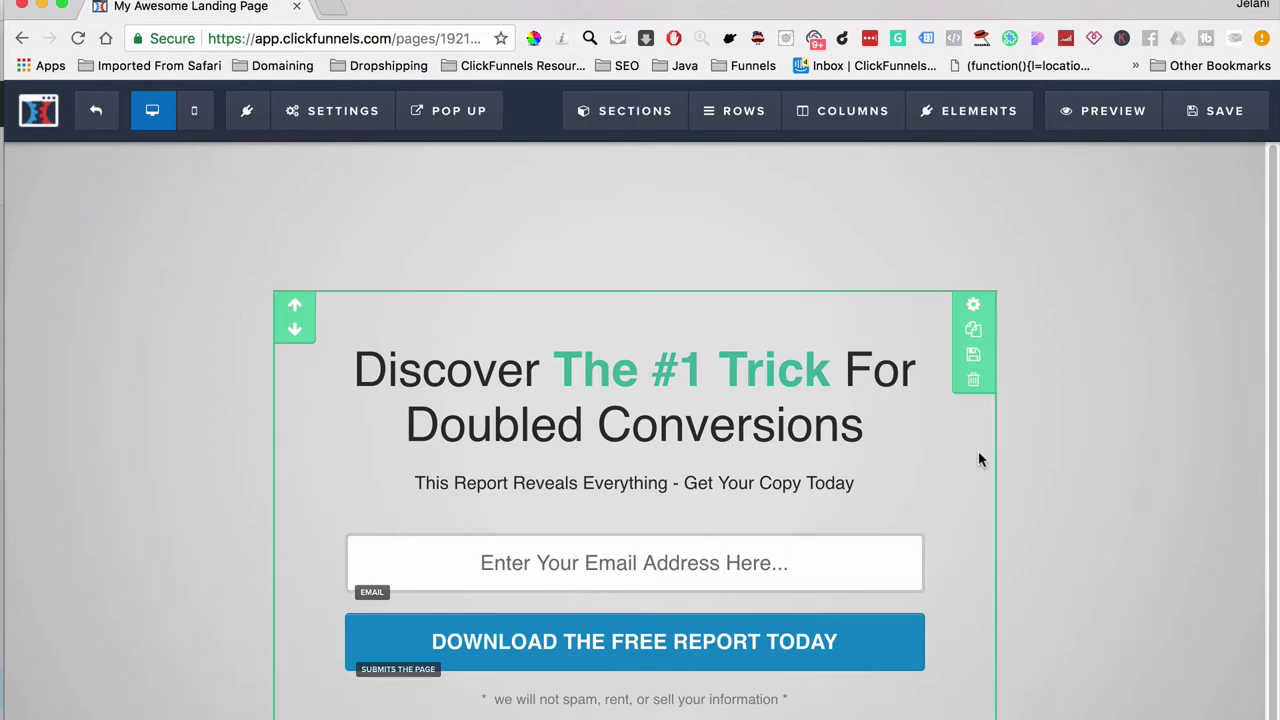
click(972, 334)
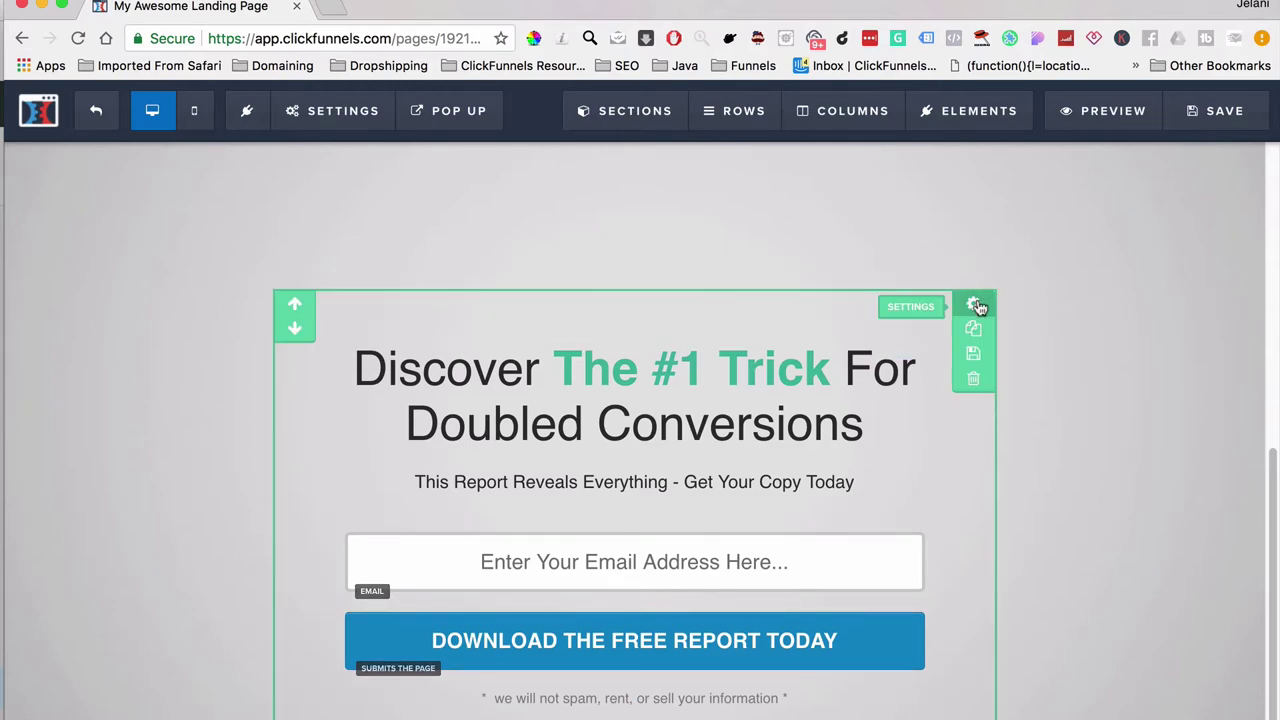
Set the cloned optin section to show on mobile only, then return to desktop view
scroll(976, 306, down, 10)
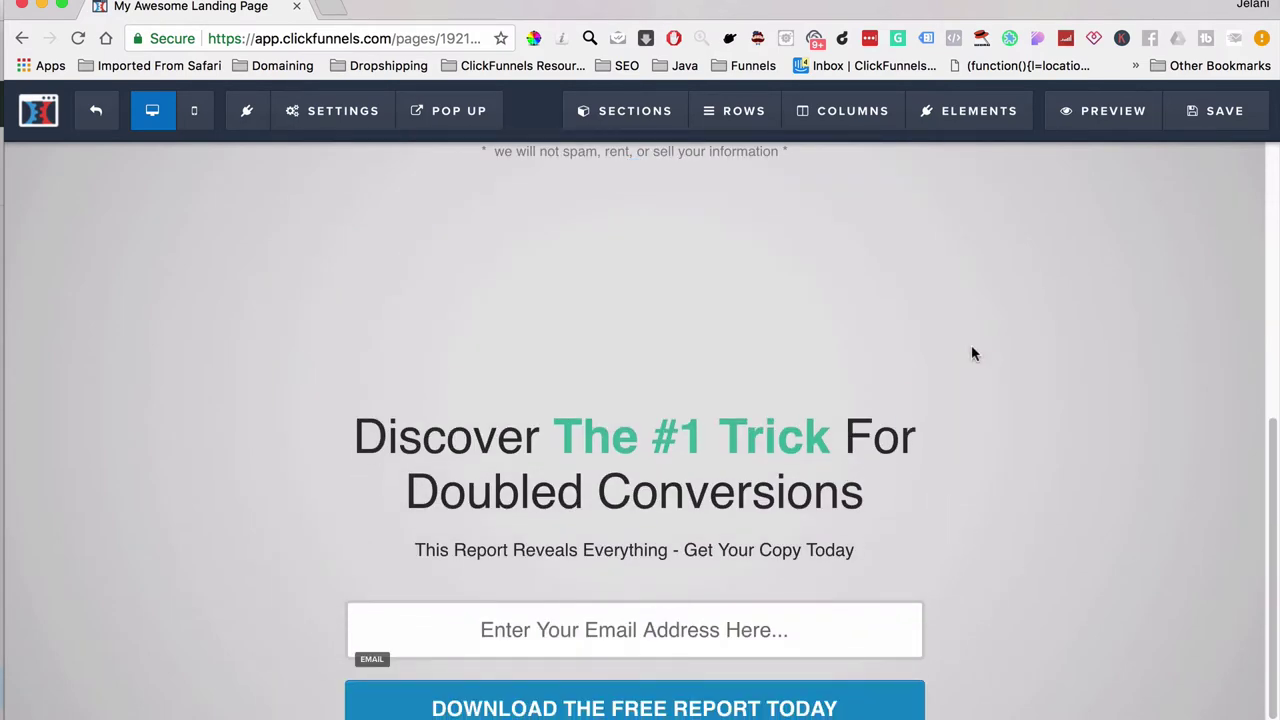
click(974, 374)
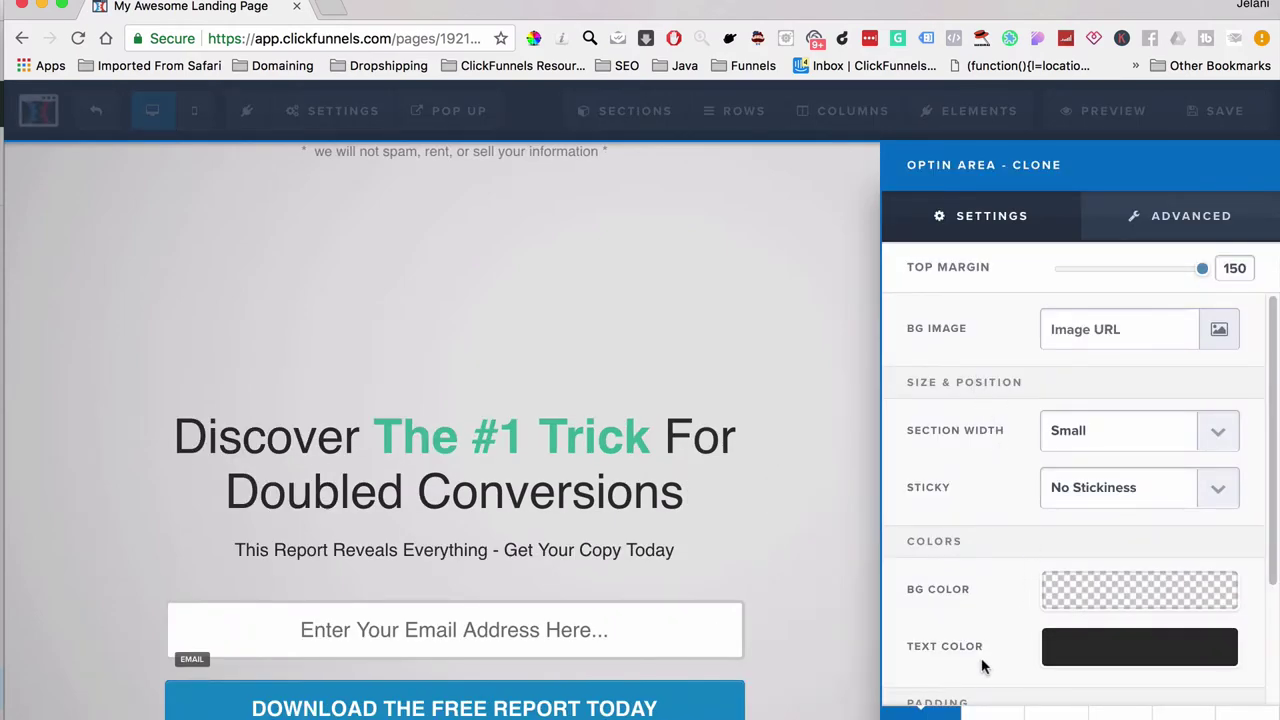
click(993, 690)
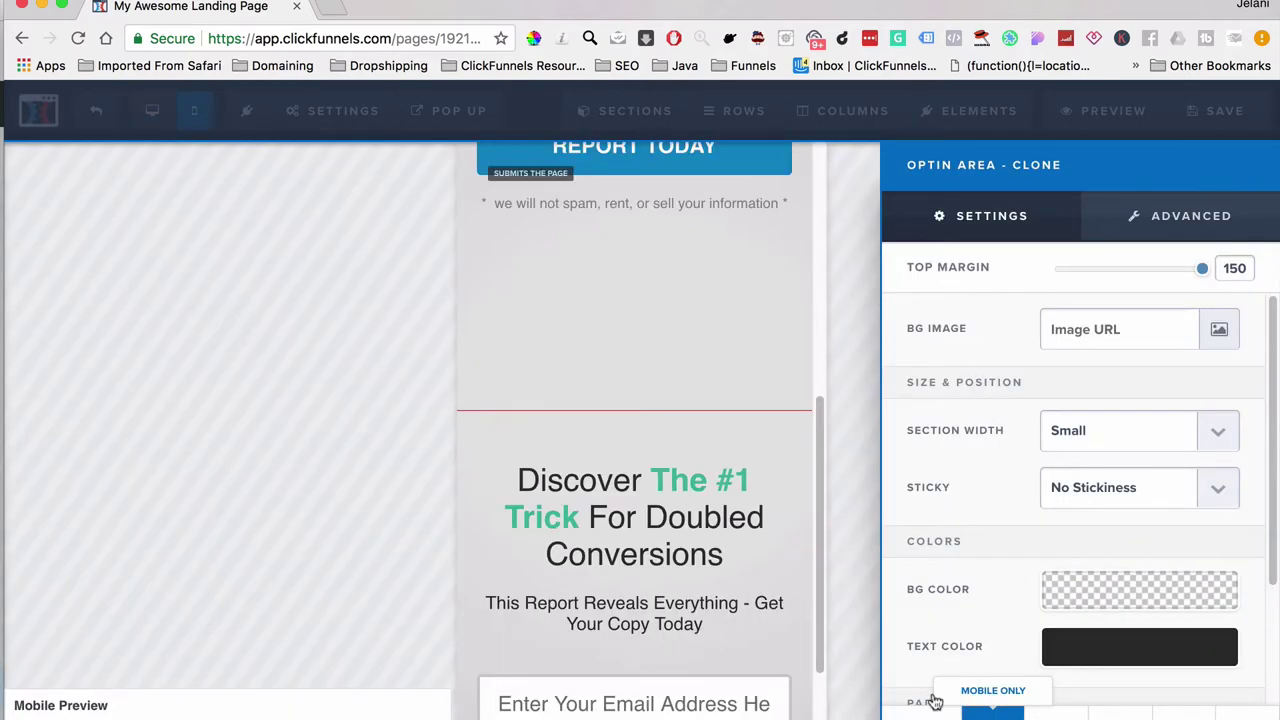
click(656, 484)
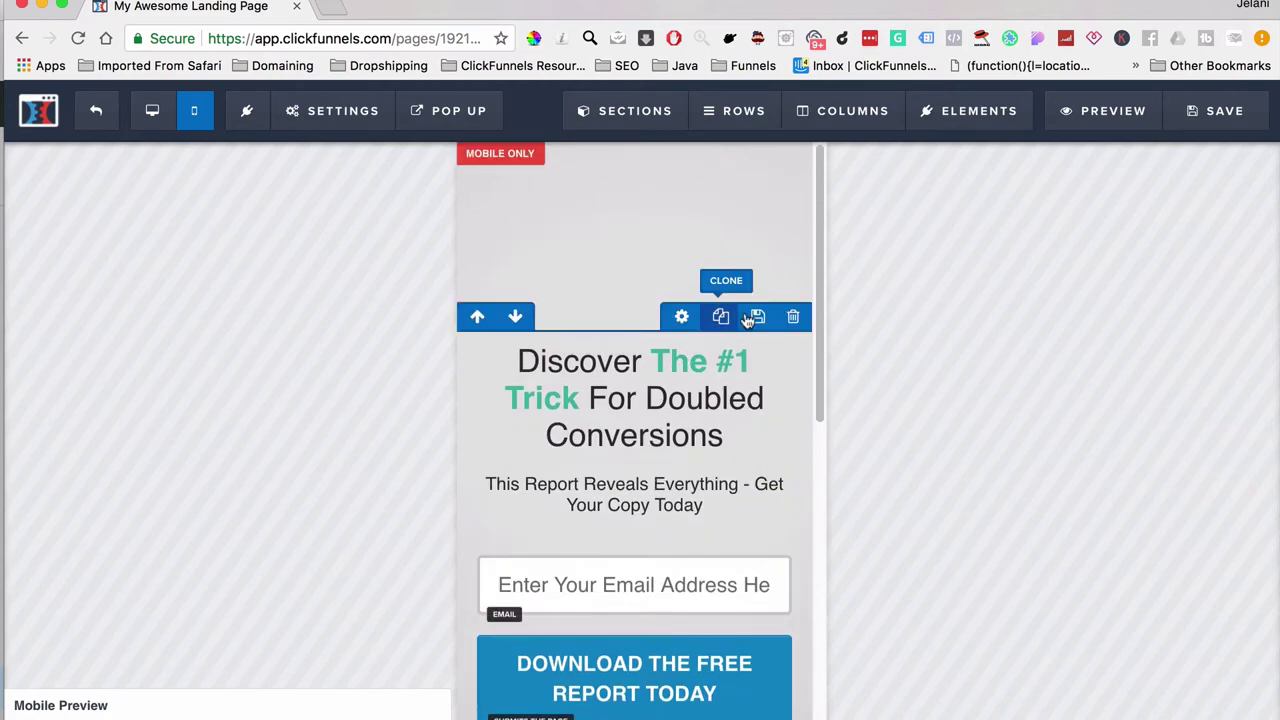
click(152, 110)
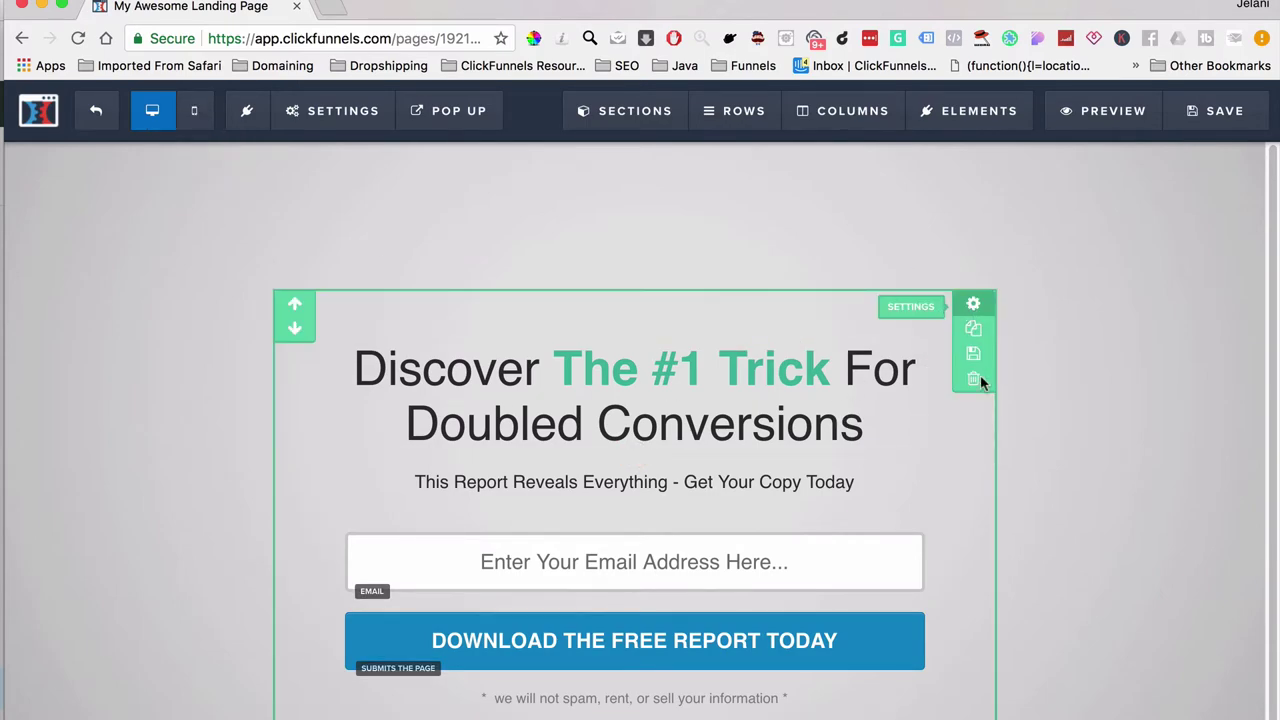
Open the original Optin Area's settings, then close them
click(973, 304)
scroll(1020, 616, down, 3)
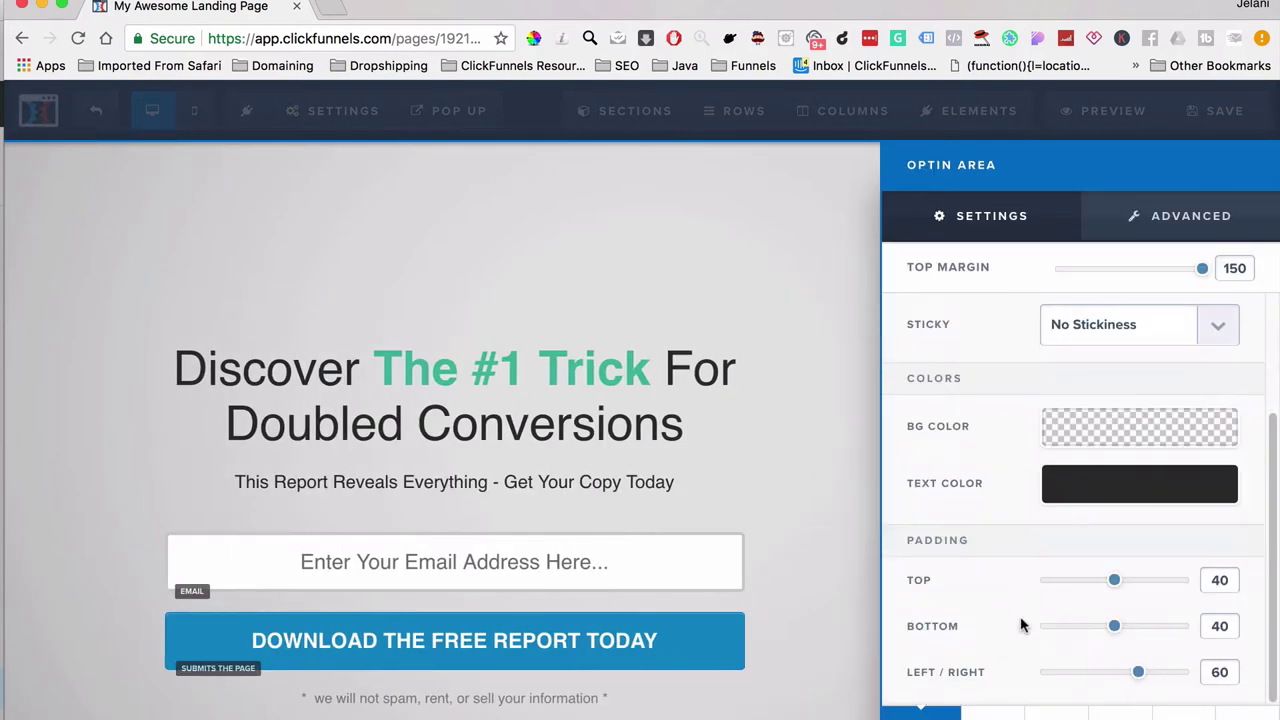
click(735, 447)
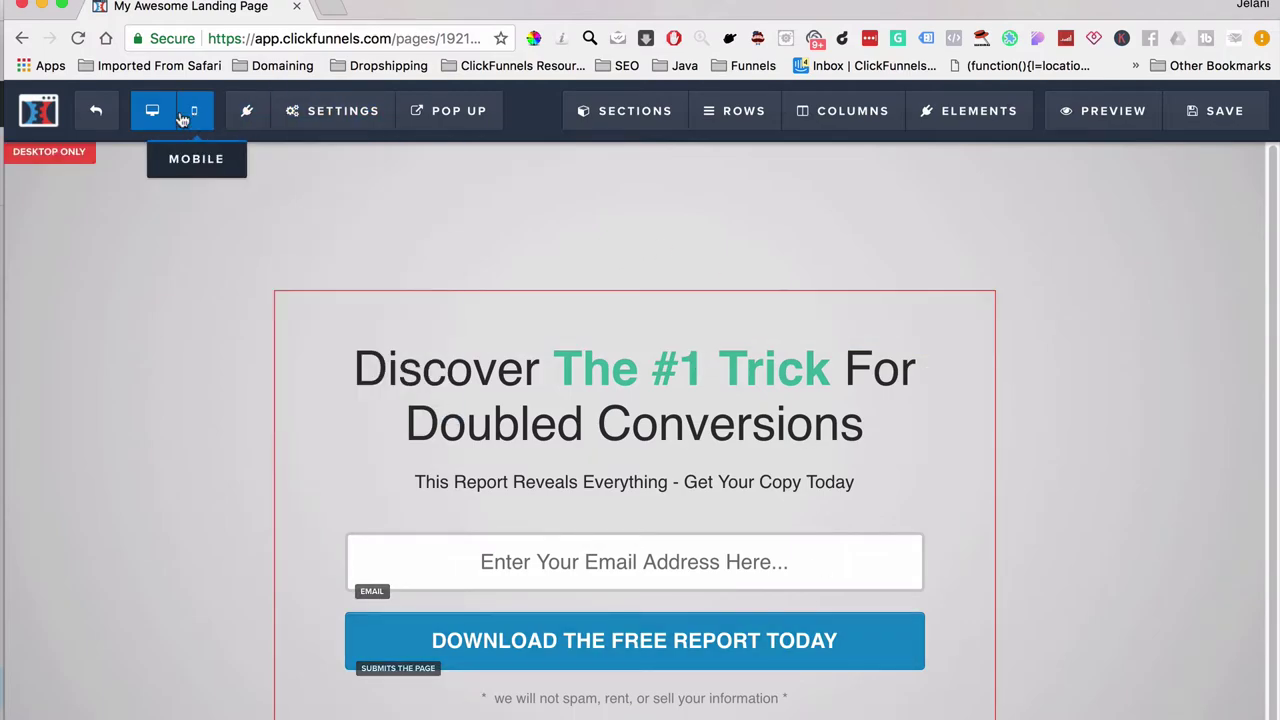
In Mobile view, make the headline's bold text red (#e83c3c) and save the page
click(193, 112)
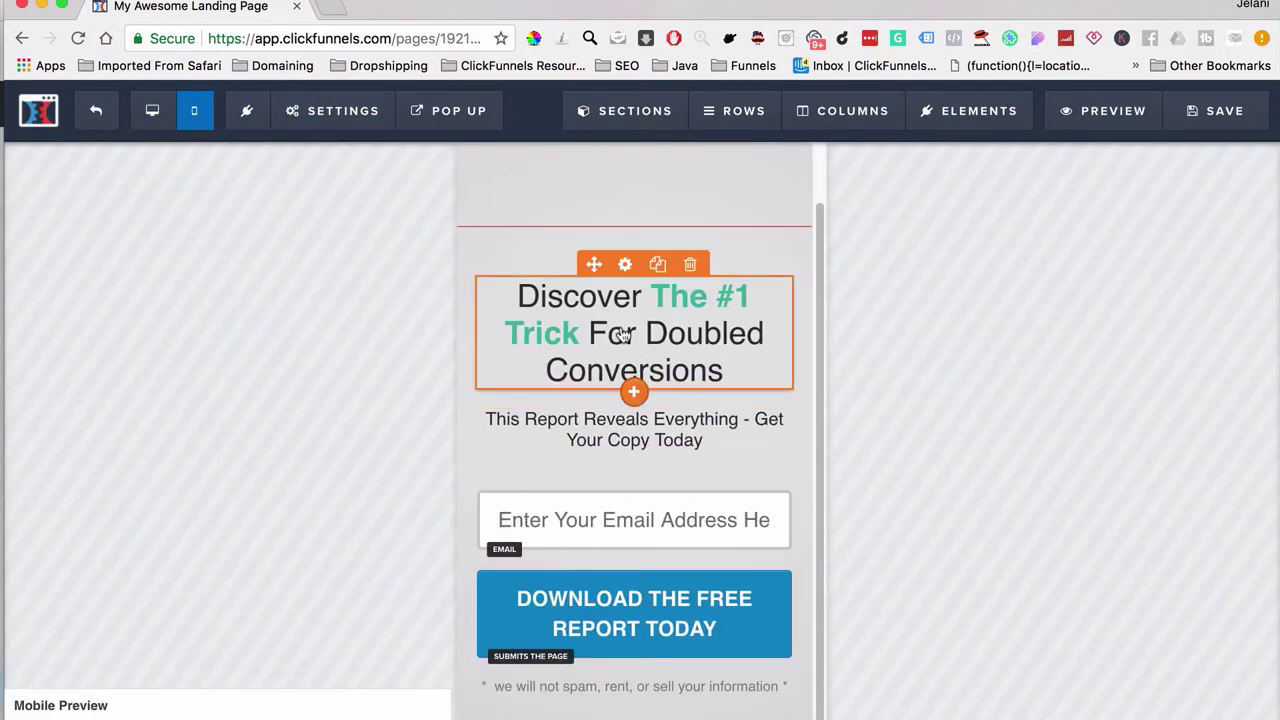
click(660, 320)
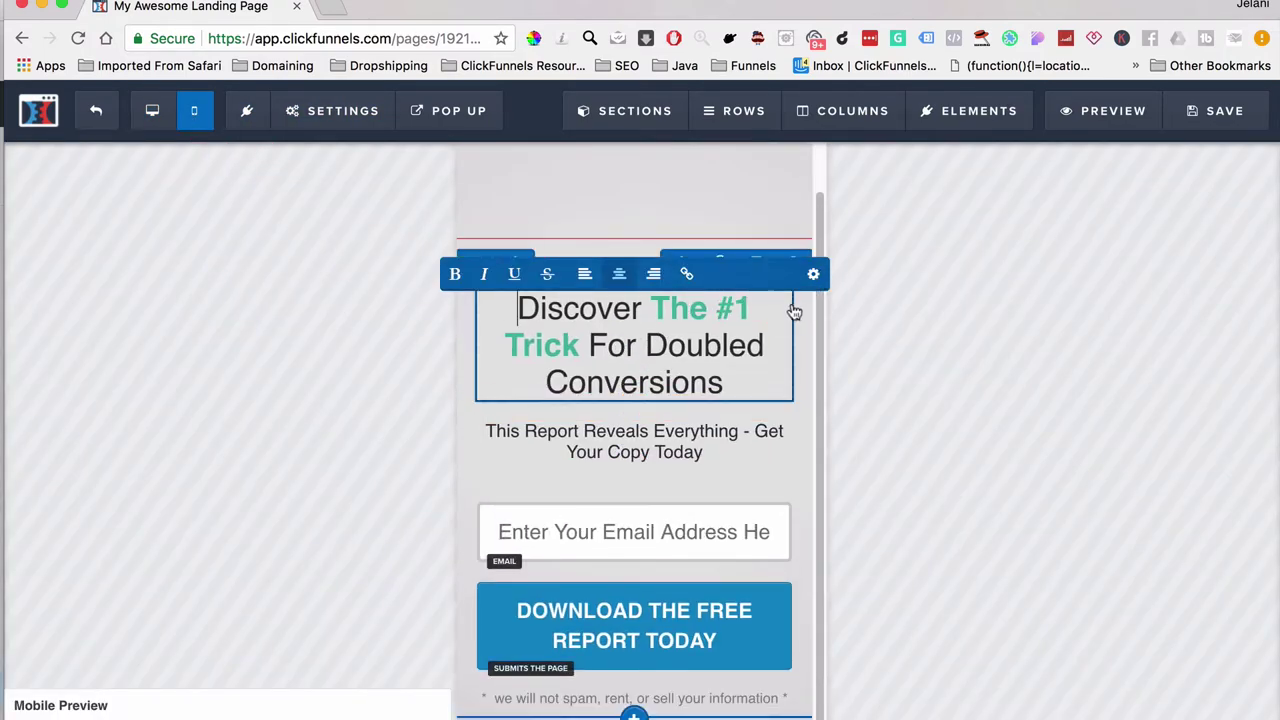
click(812, 276)
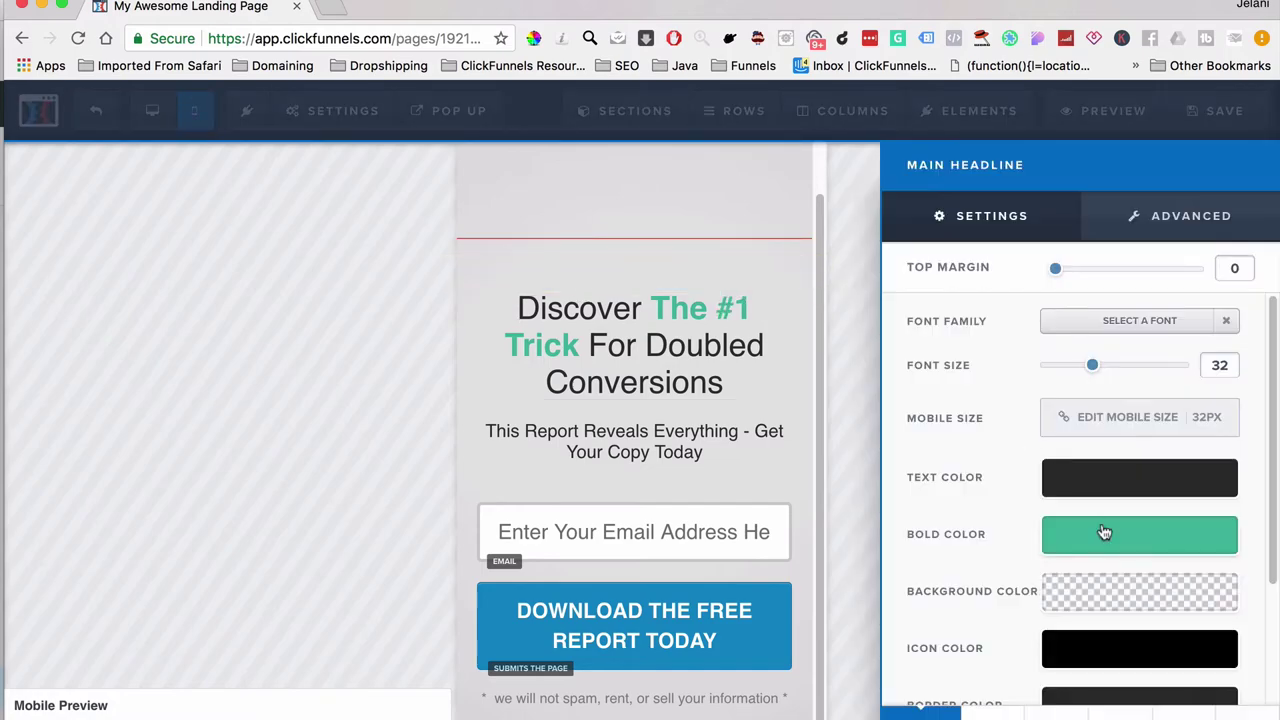
click(1103, 533)
click(962, 400)
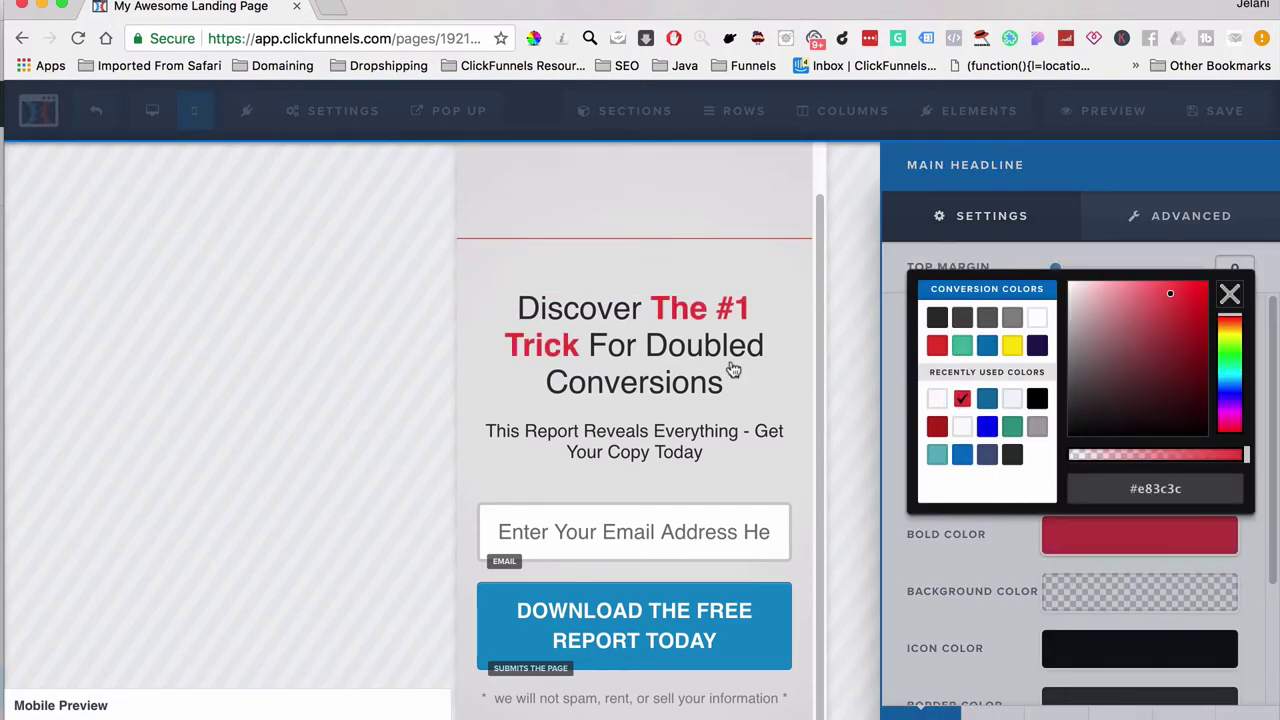
click(850, 320)
click(1176, 117)
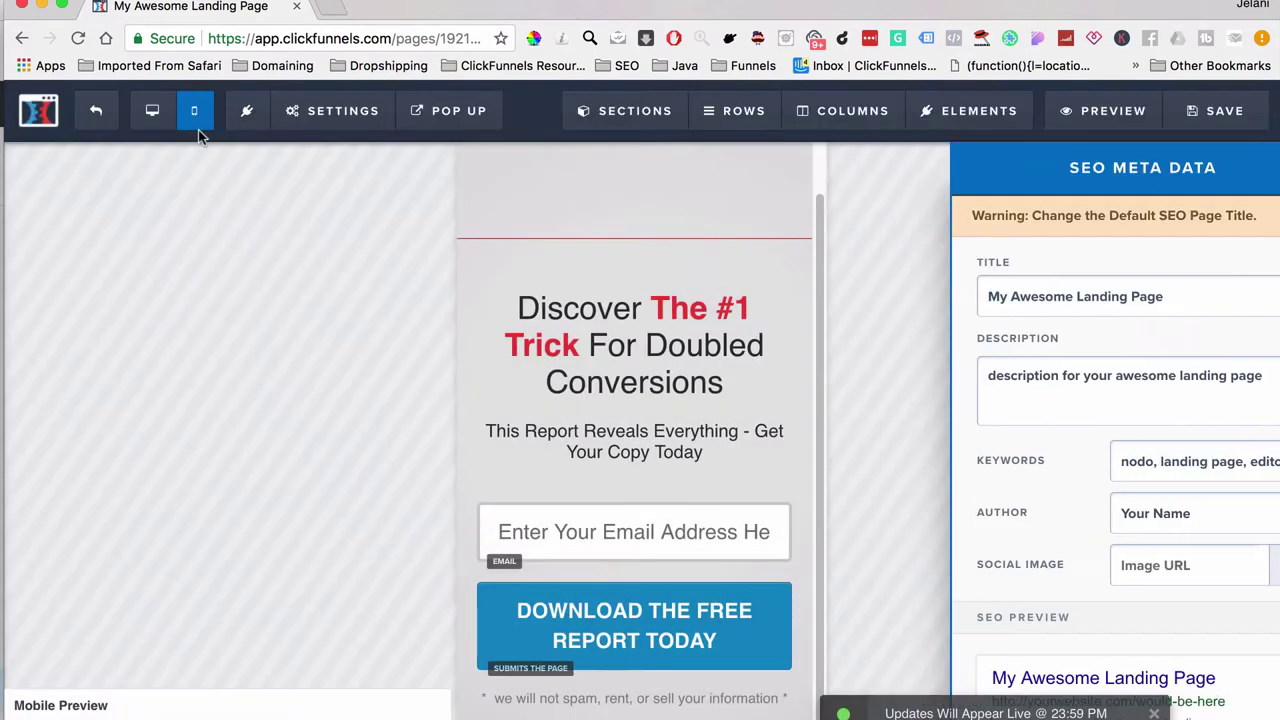
Toggle between Desktop and Mobile views to compare the headline's bold colour
click(152, 110)
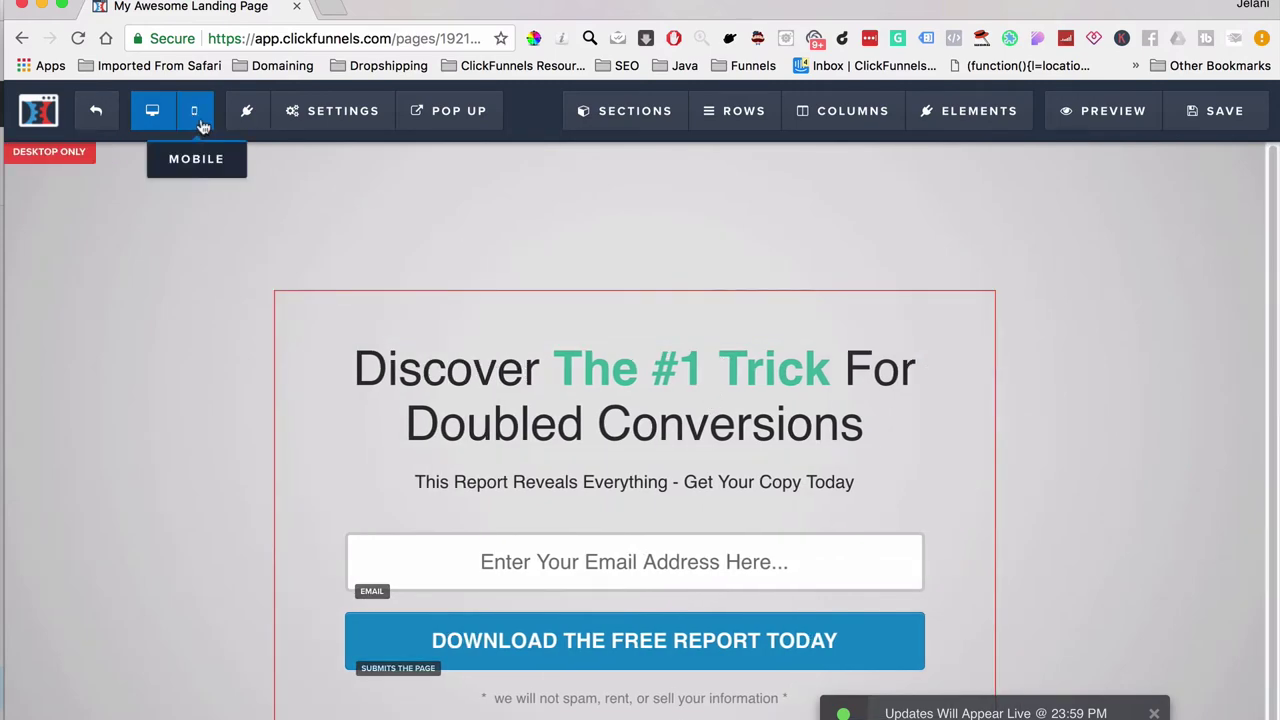
click(197, 114)
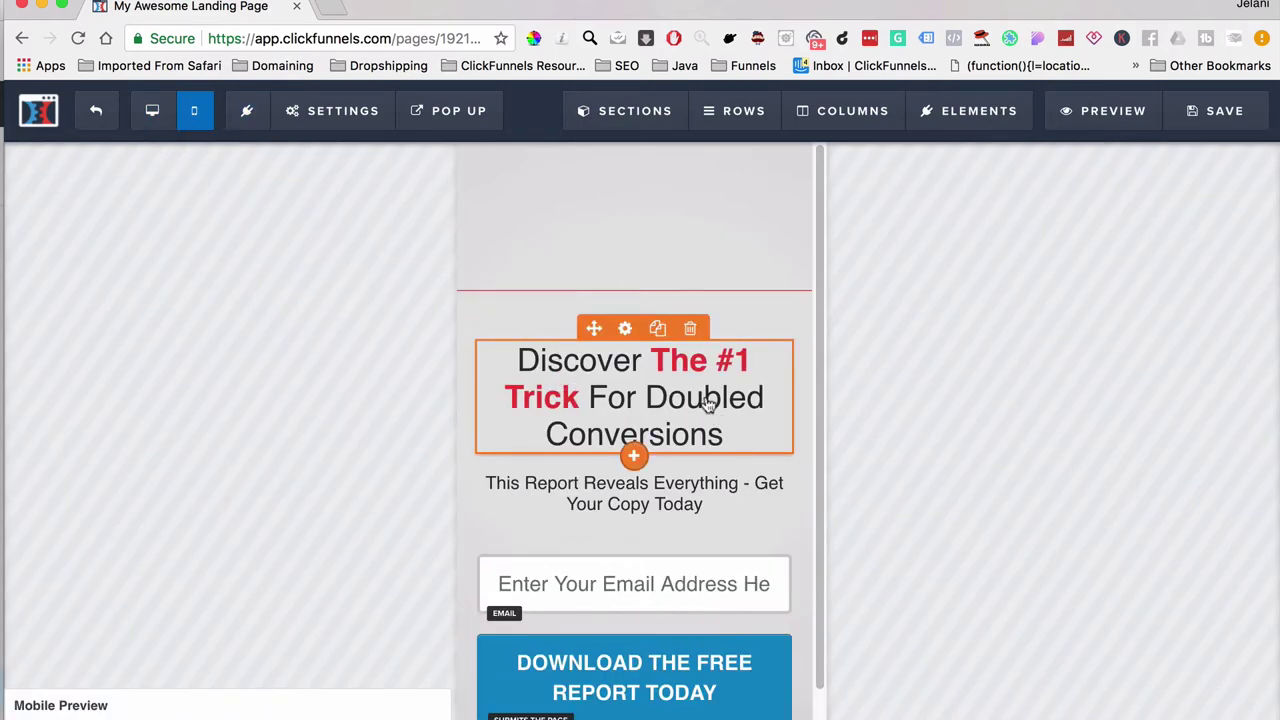
click(155, 118)
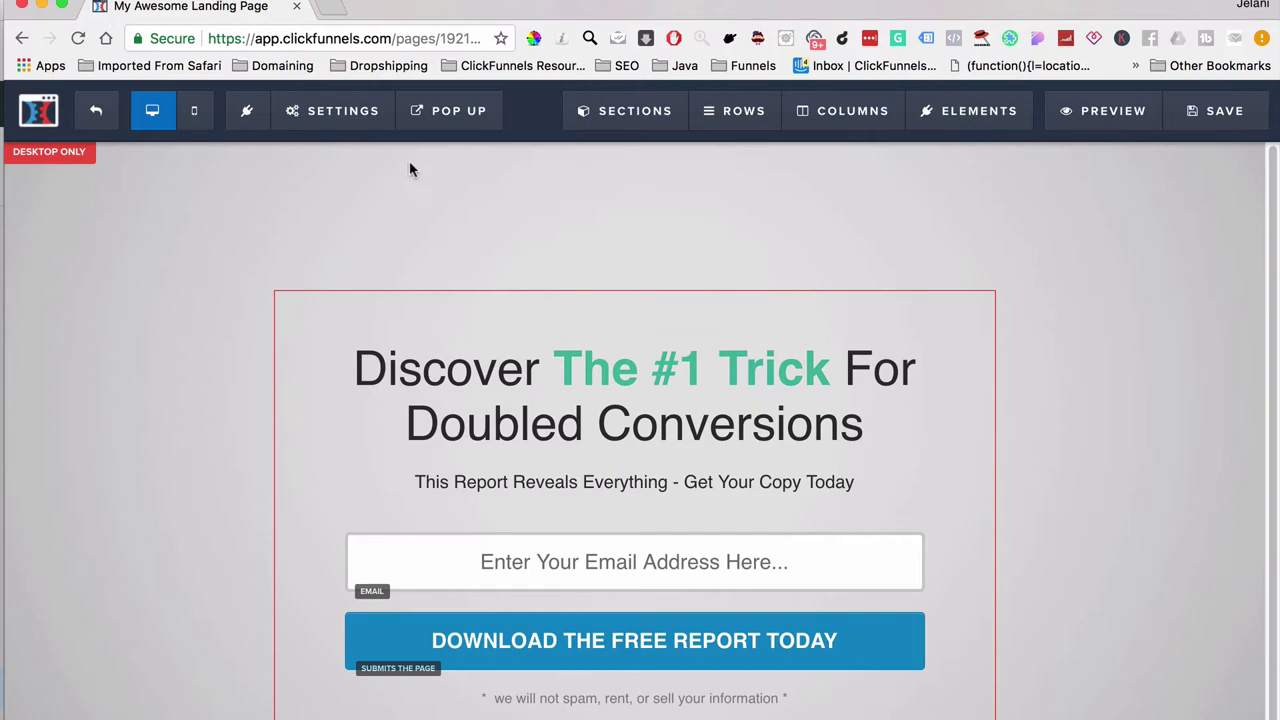
Exit the page editor back to the Demo Opt-In funnel's Optin step overview
click(97, 110)
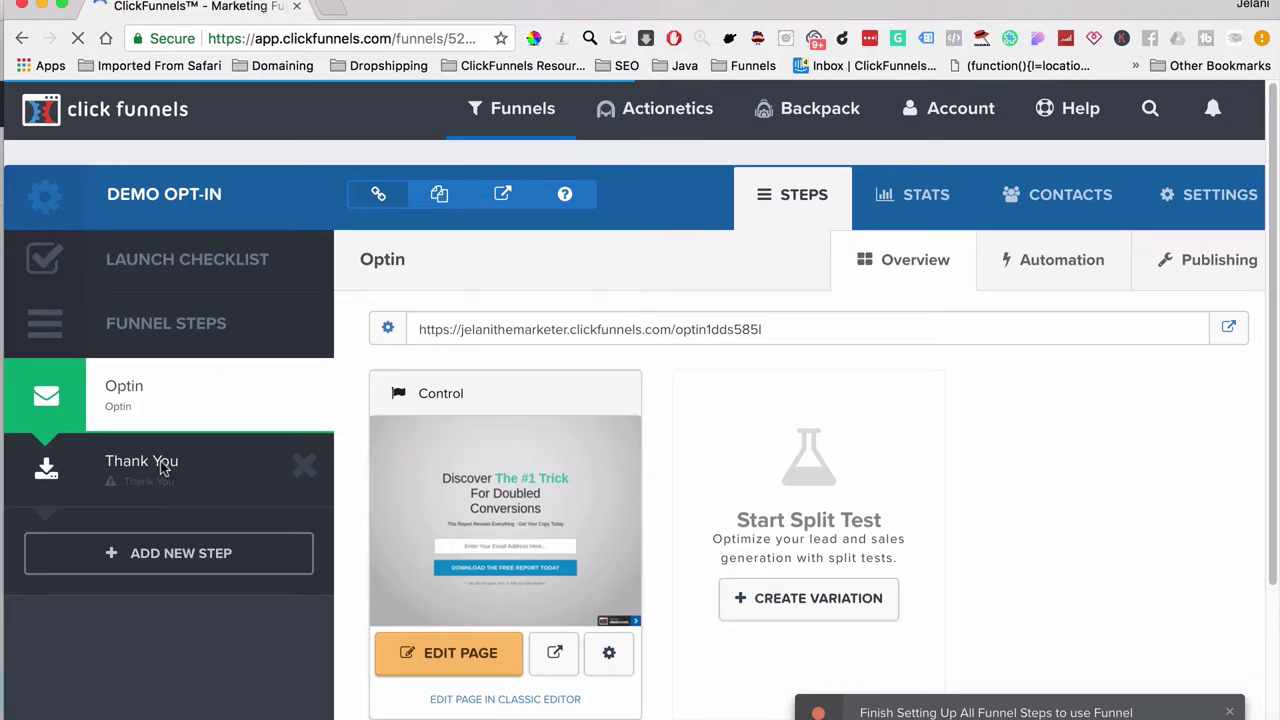
Create the Thank You step's page from the 3 Step Thank You template
click(160, 466)
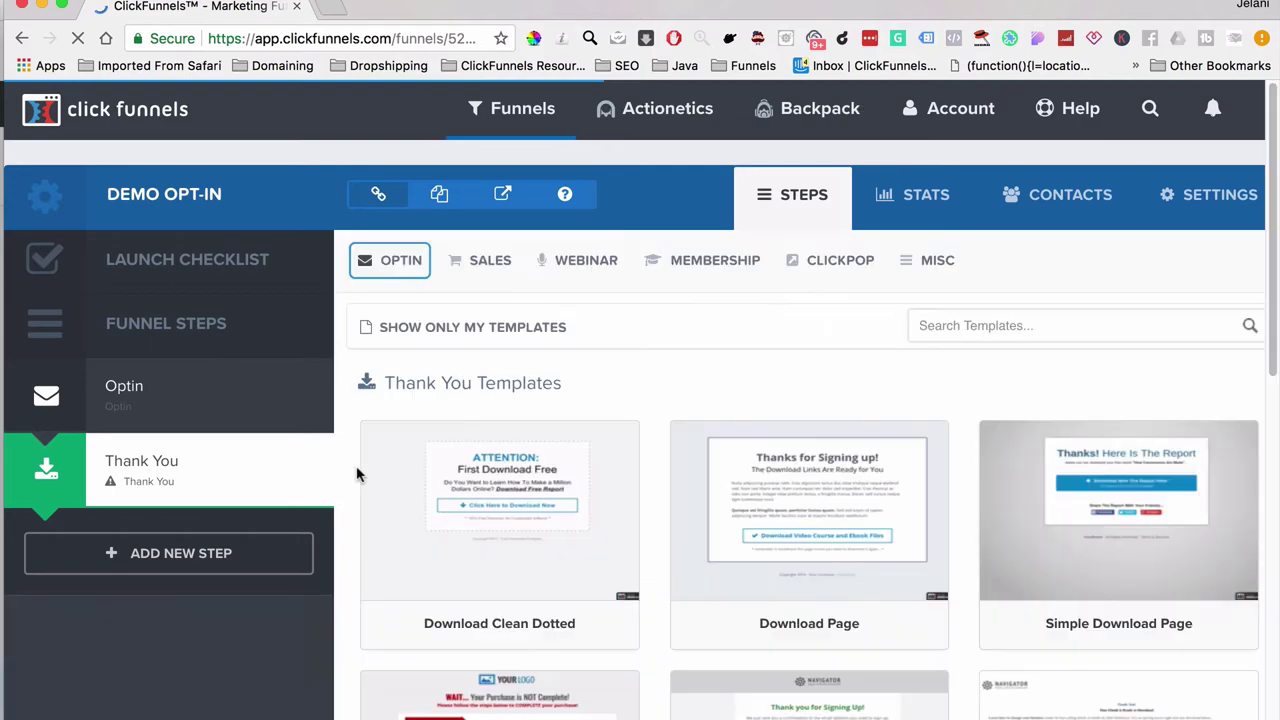
scroll(935, 533, down, 3)
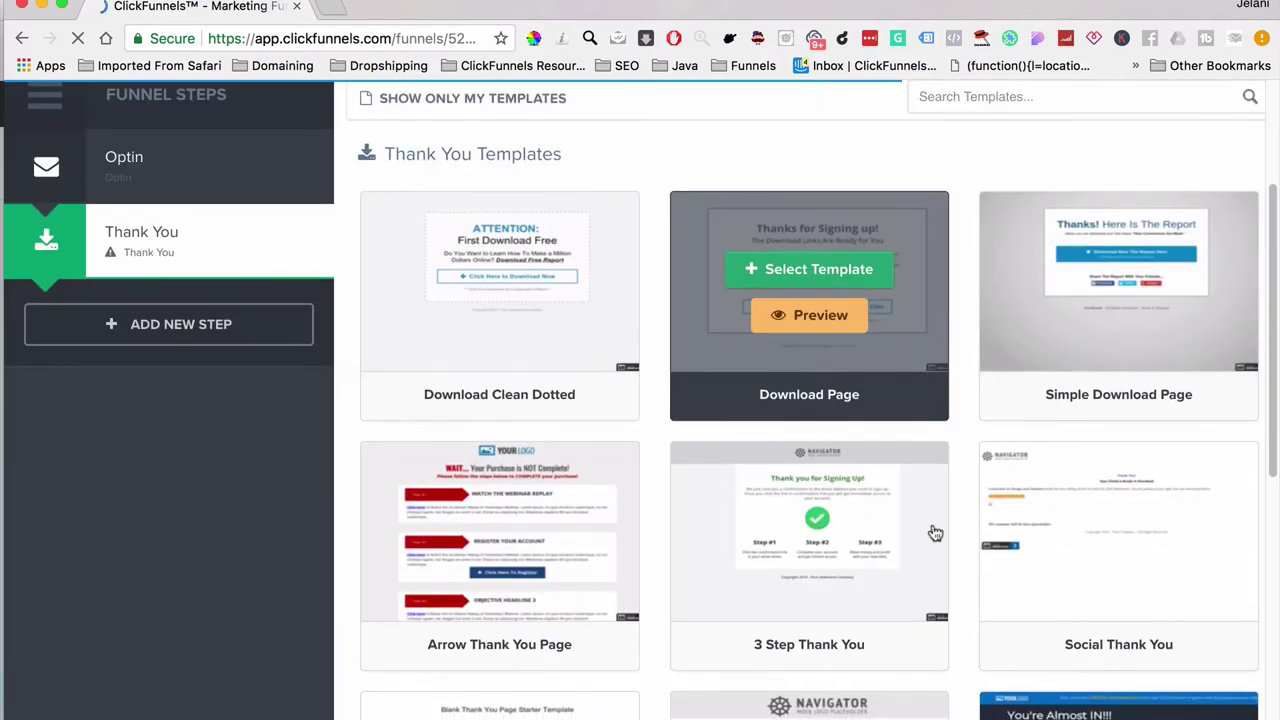
mouse_move(932, 531)
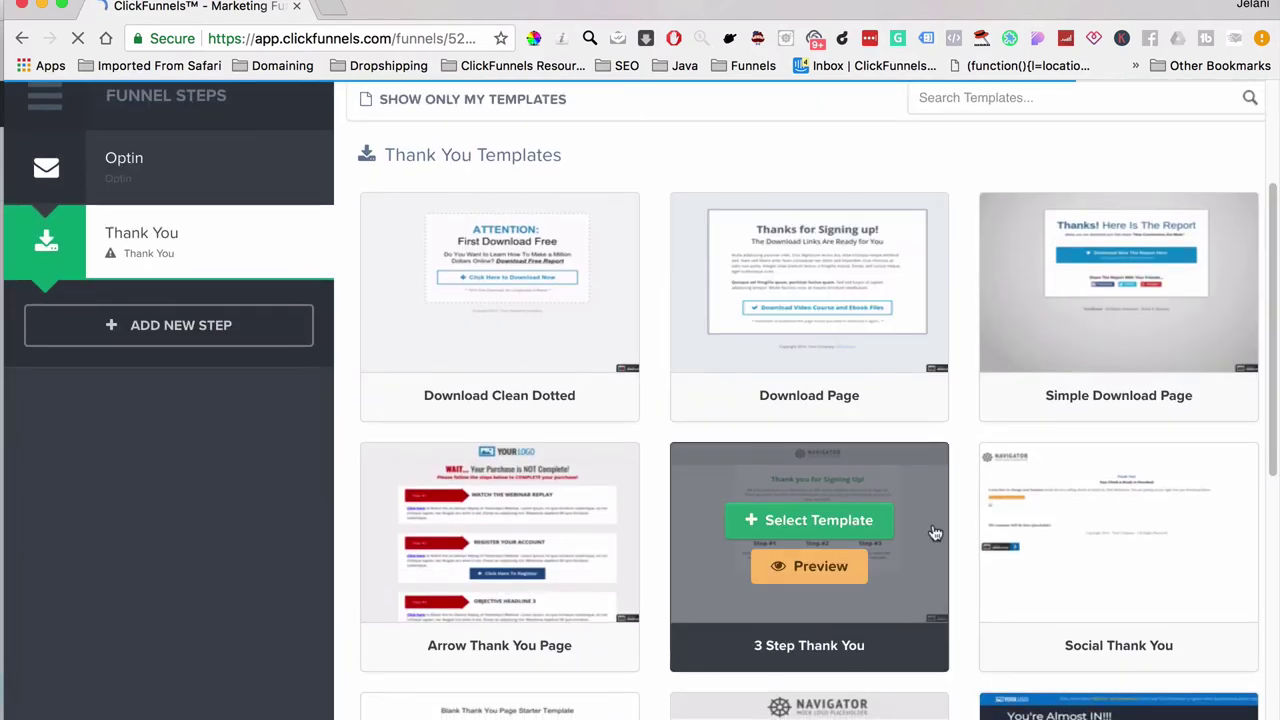
scroll(500, 540, down, 5)
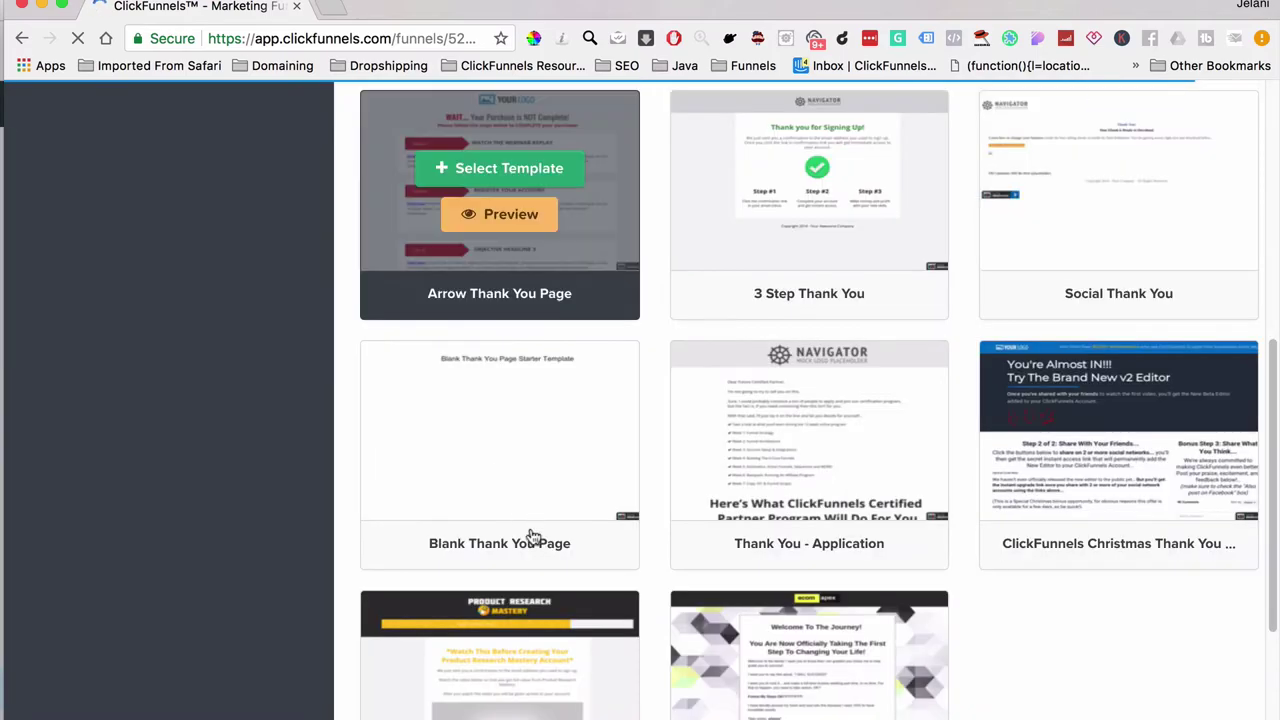
scroll(497, 330, up, 4)
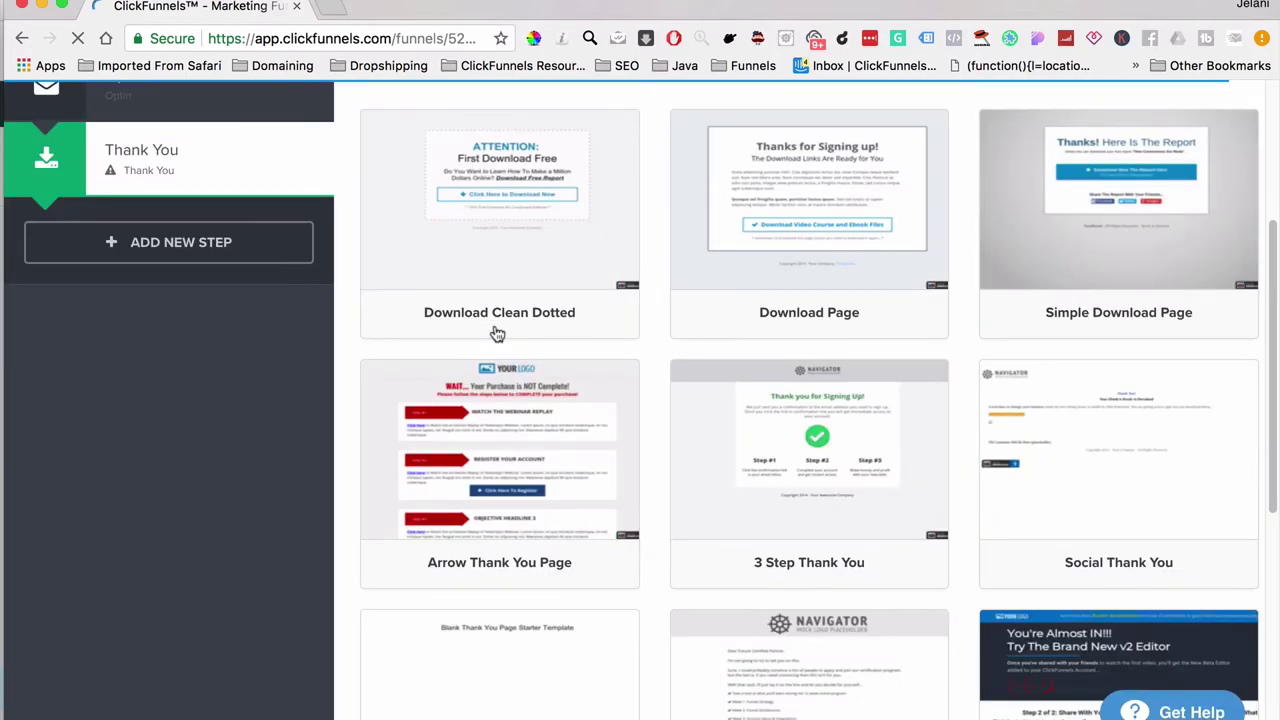
mouse_move(491, 443)
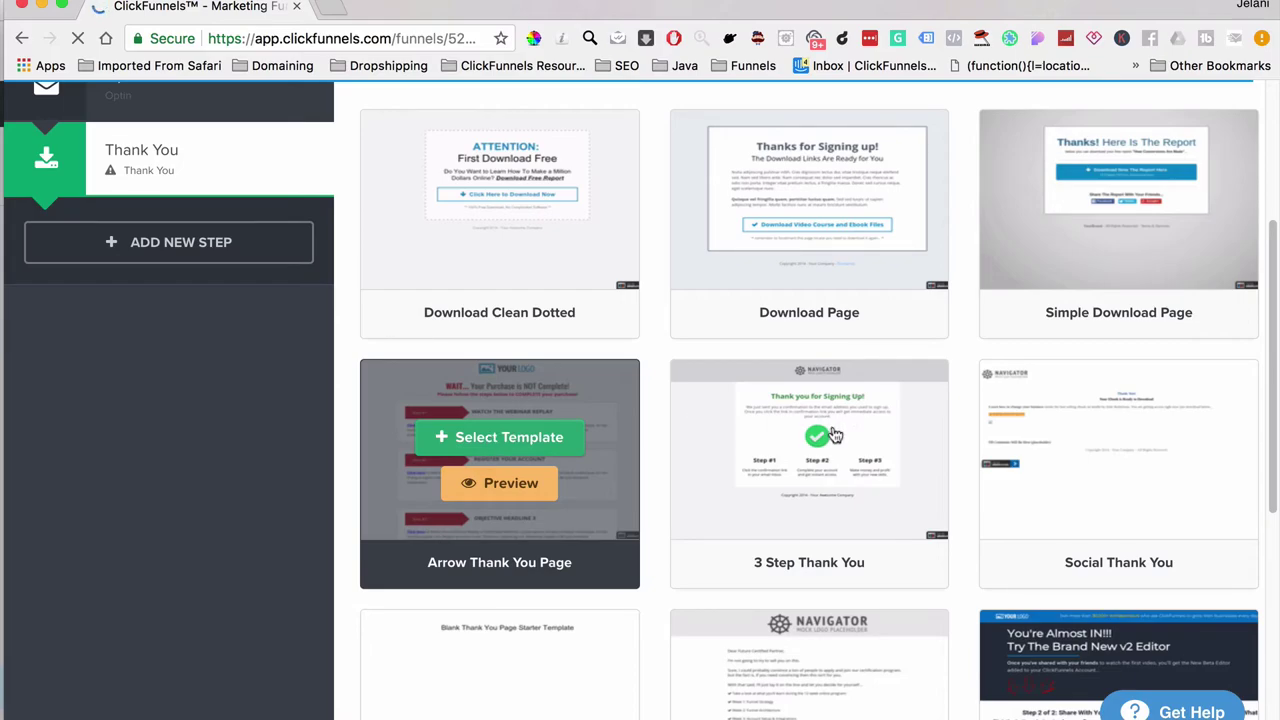
mouse_move(808, 434)
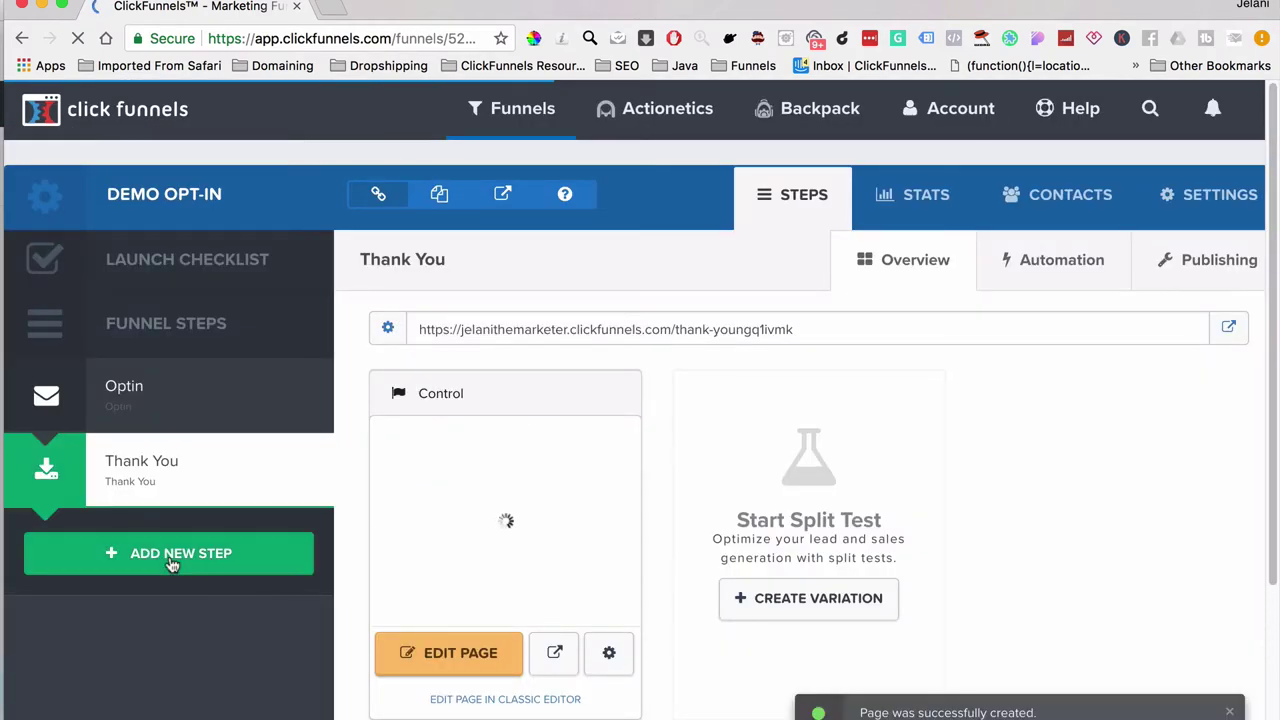
Add a new funnel step named 'Demo Order'
click(171, 560)
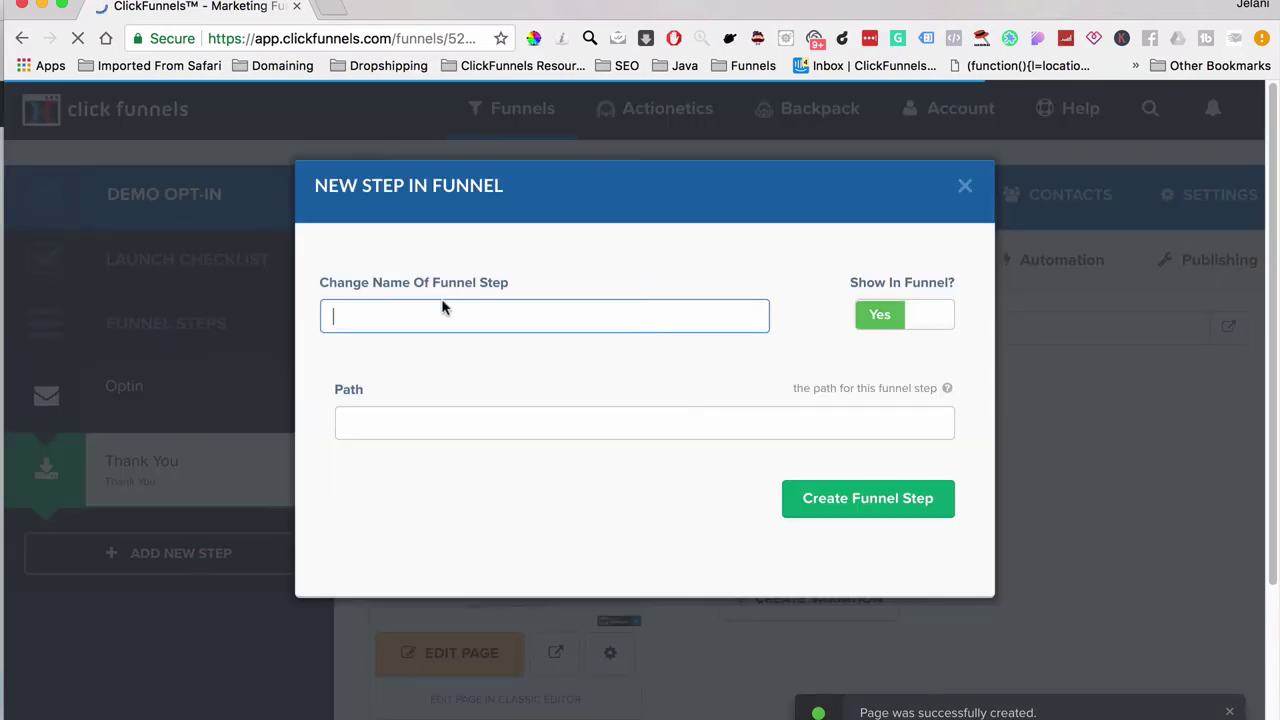
text(Ord)
key(BackSpace)
key(BackSpace)
key(BackSpace)
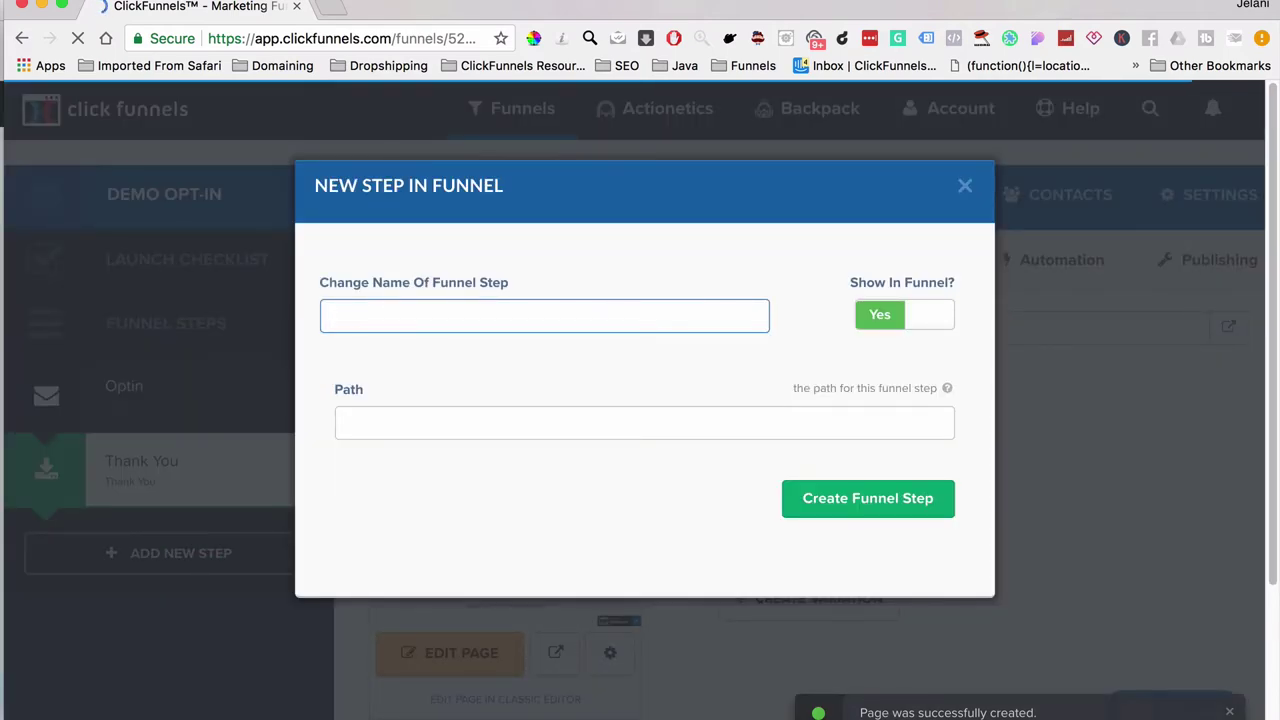
text(Demo Order)
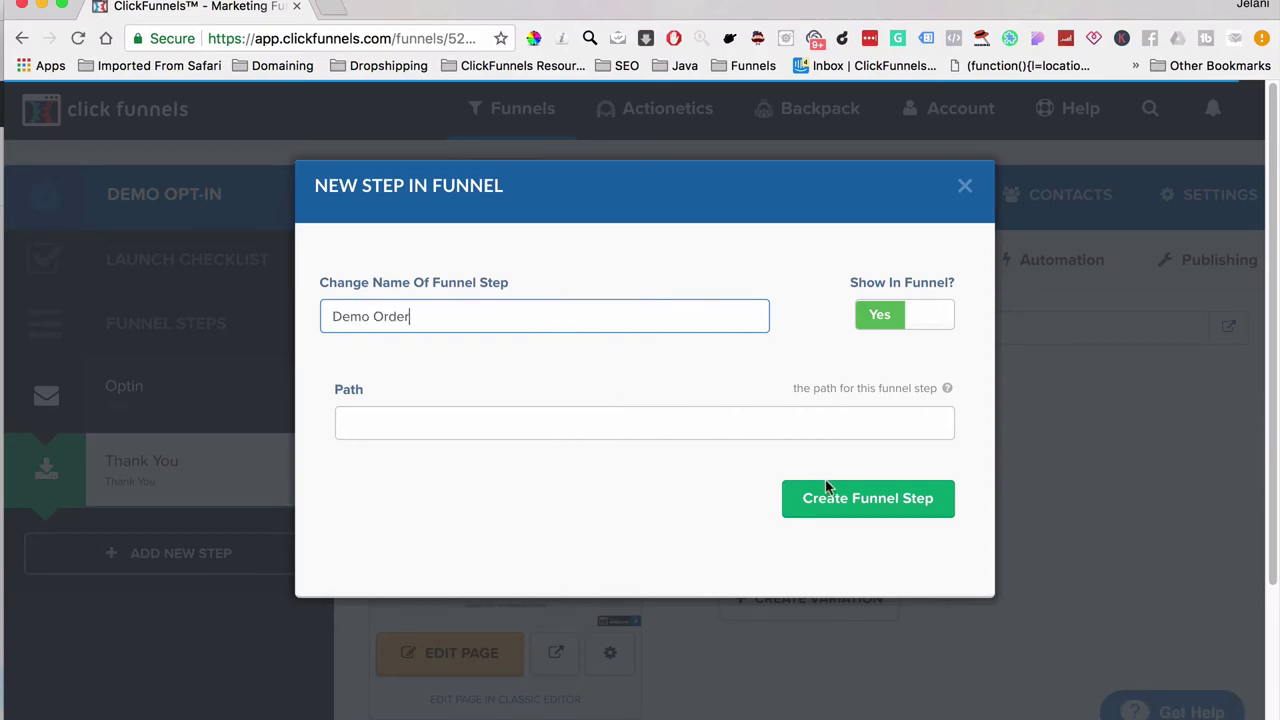
click(841, 505)
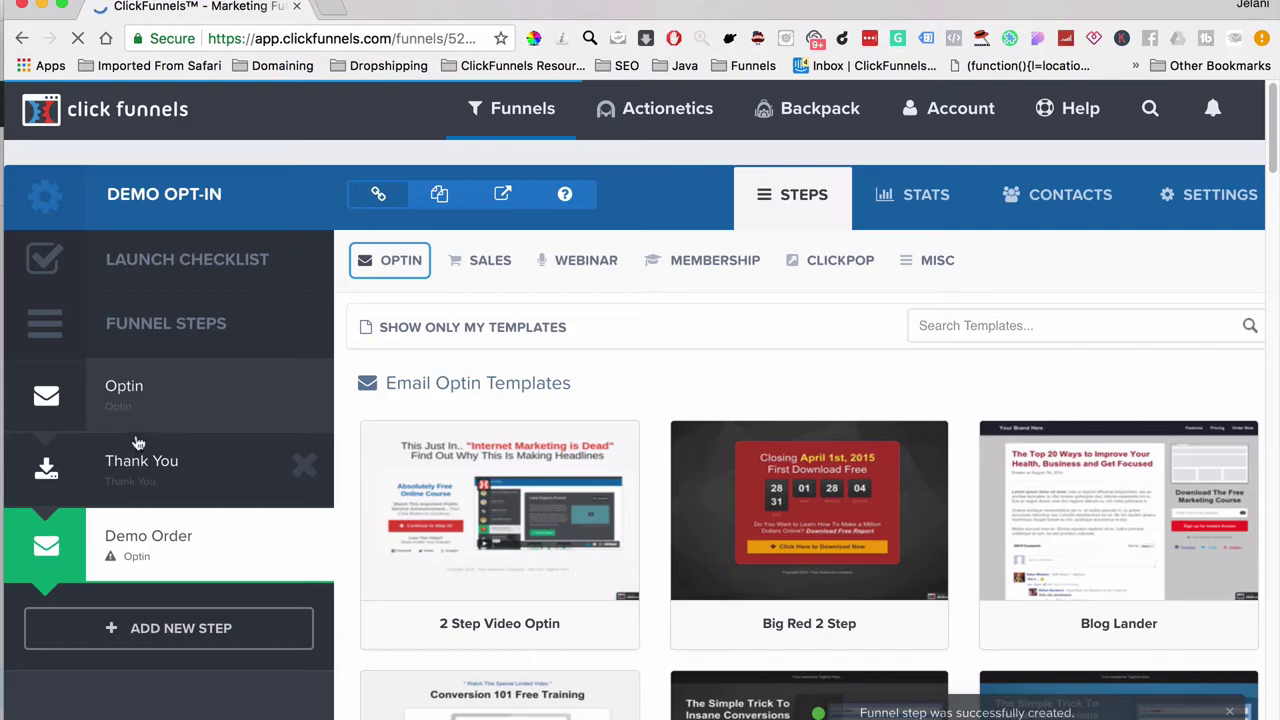
Move Demo Order between Optin and Thank You and apply the Skinny Order Form template
drag(138, 443, 136, 476)
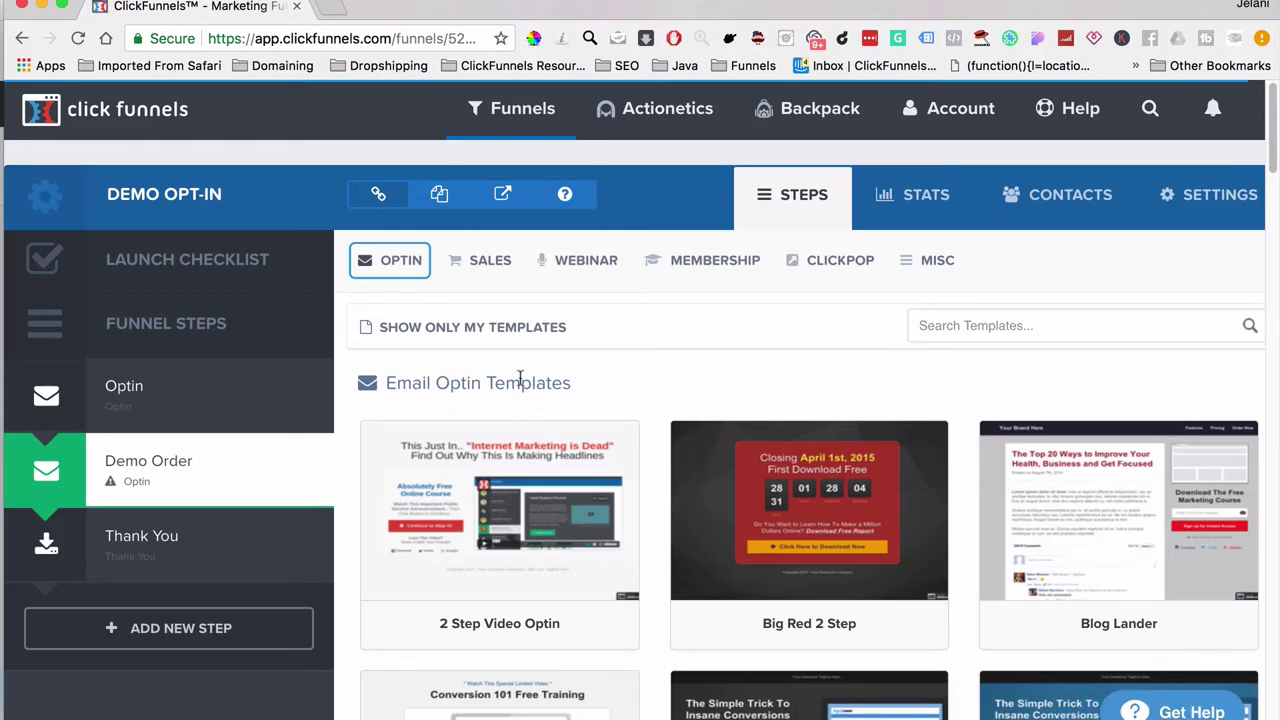
click(474, 262)
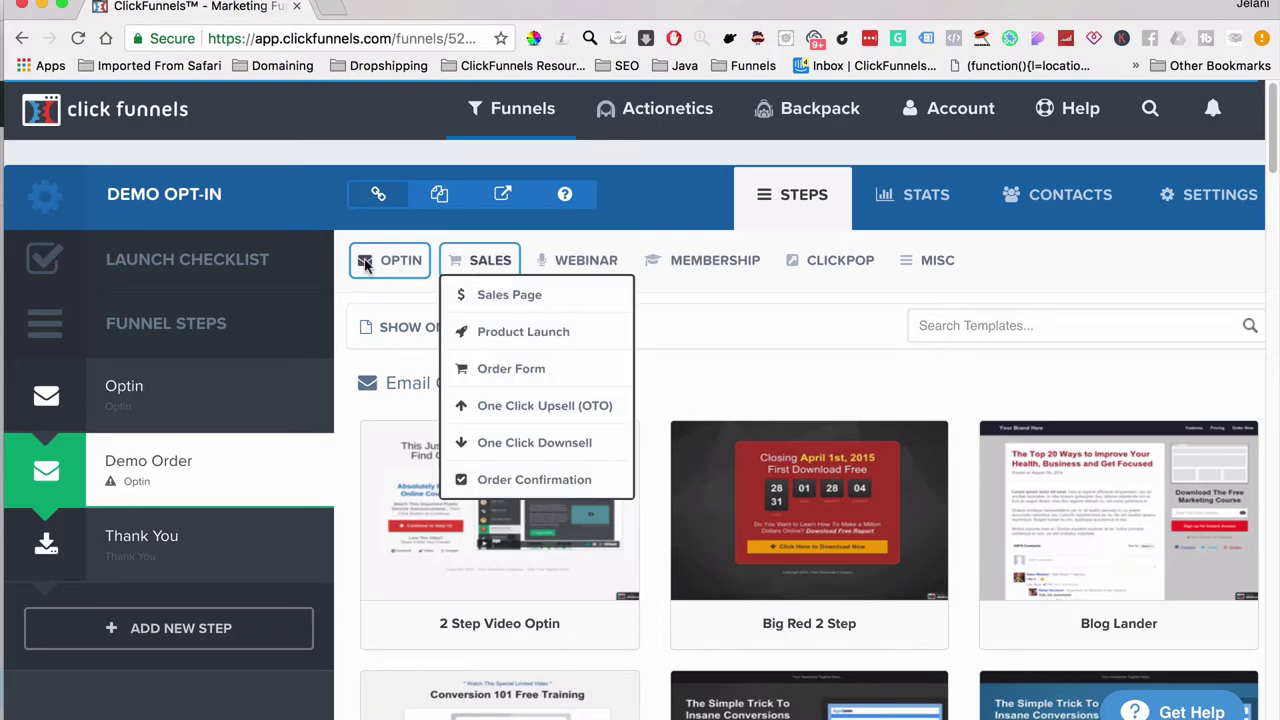
mouse_move(453, 263)
click(495, 372)
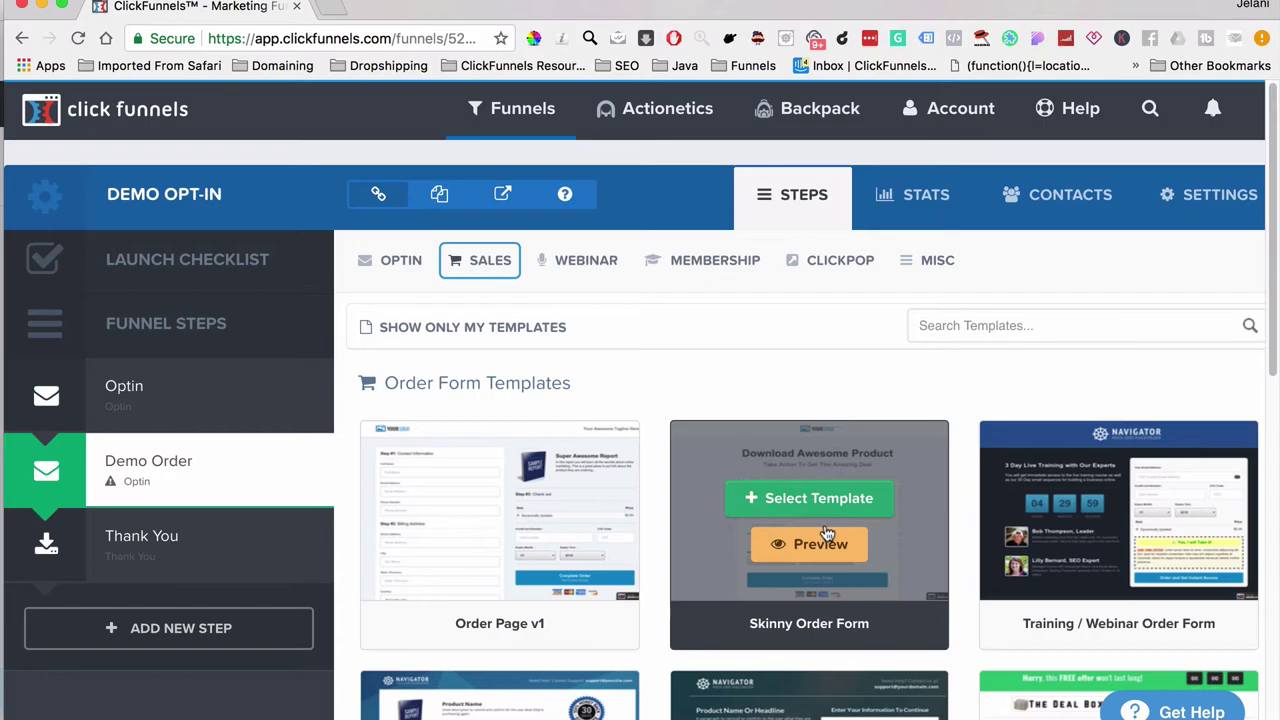
scroll(835, 560, down, 3)
scroll(835, 565, up, 3)
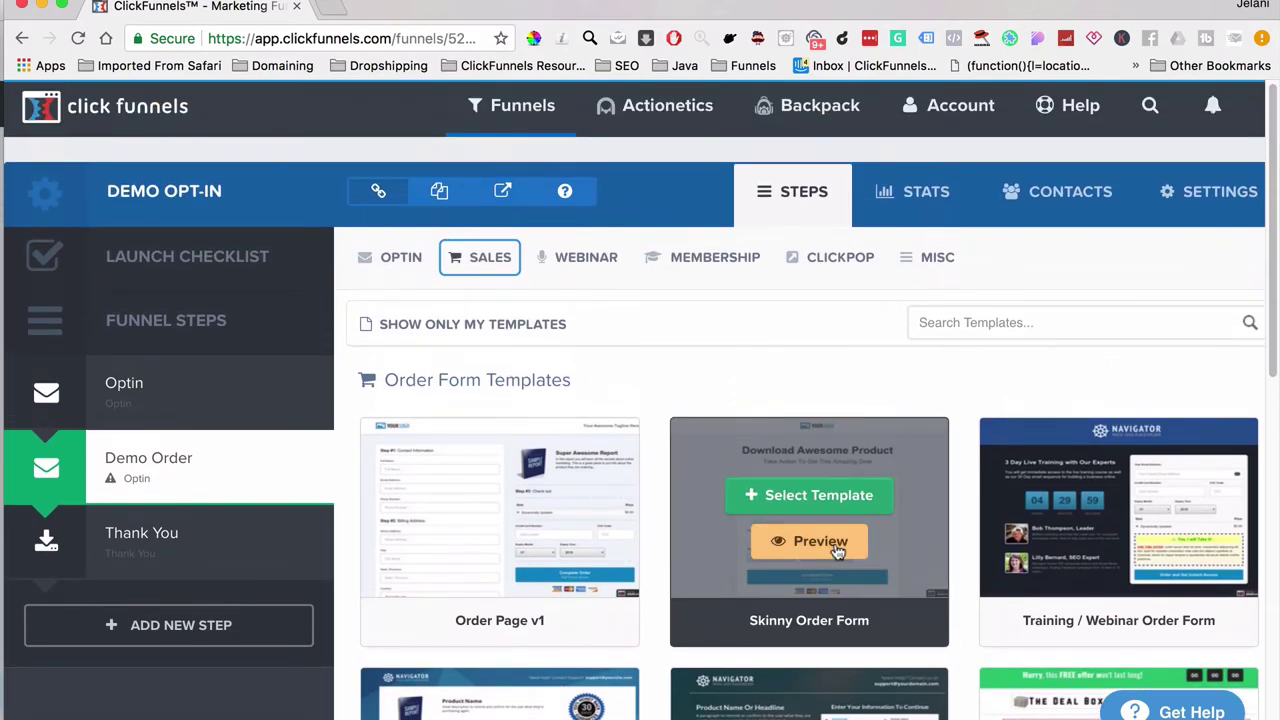
click(836, 494)
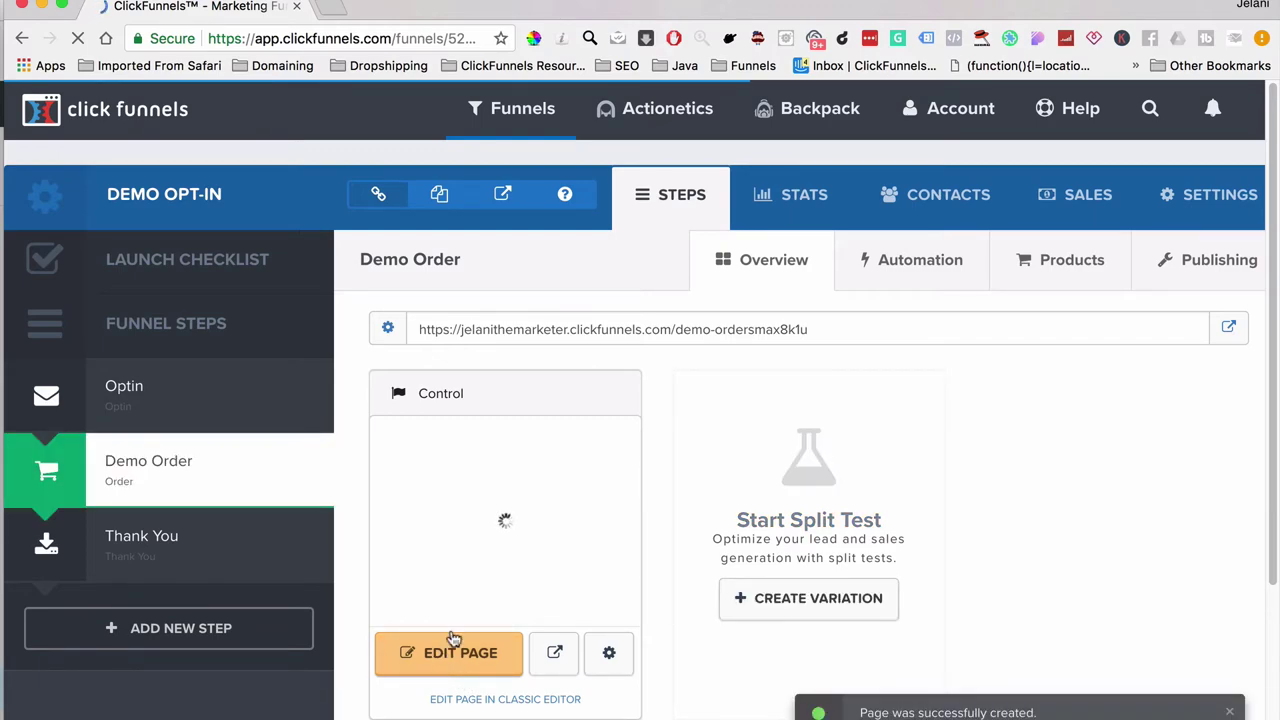
Start a new product on the Demo Order step with Stripe billing
click(1053, 270)
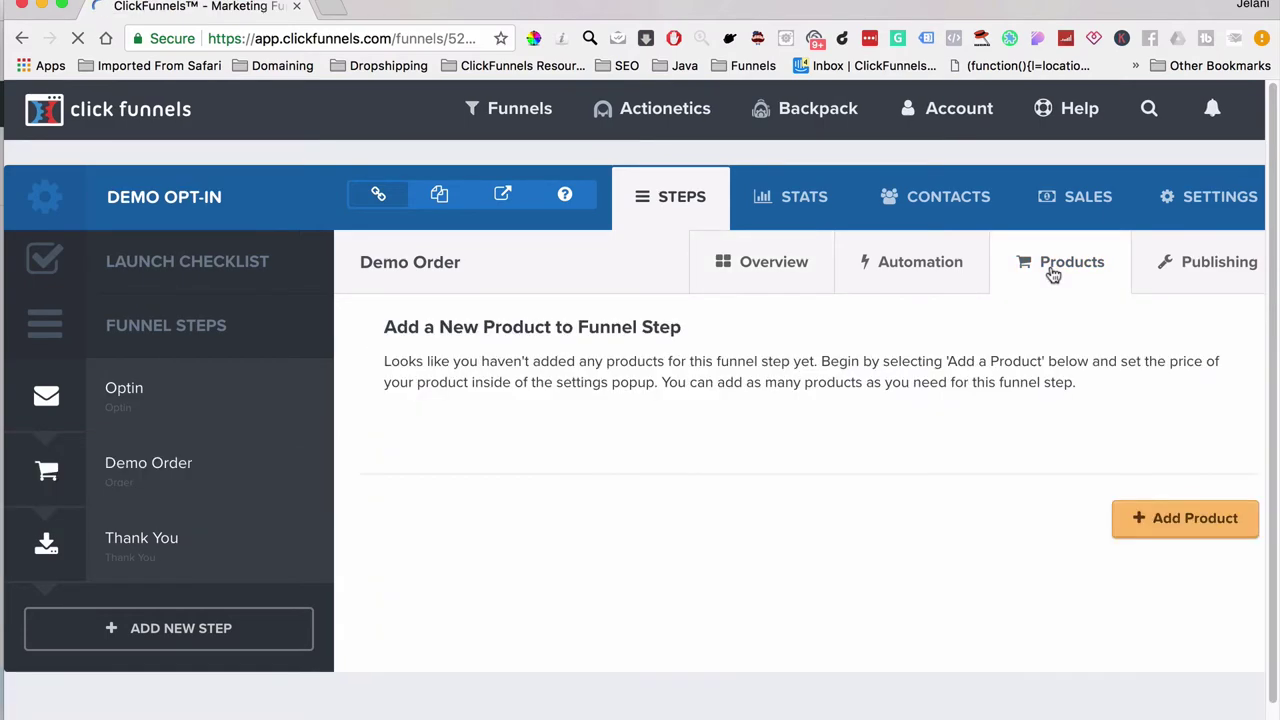
click(1193, 520)
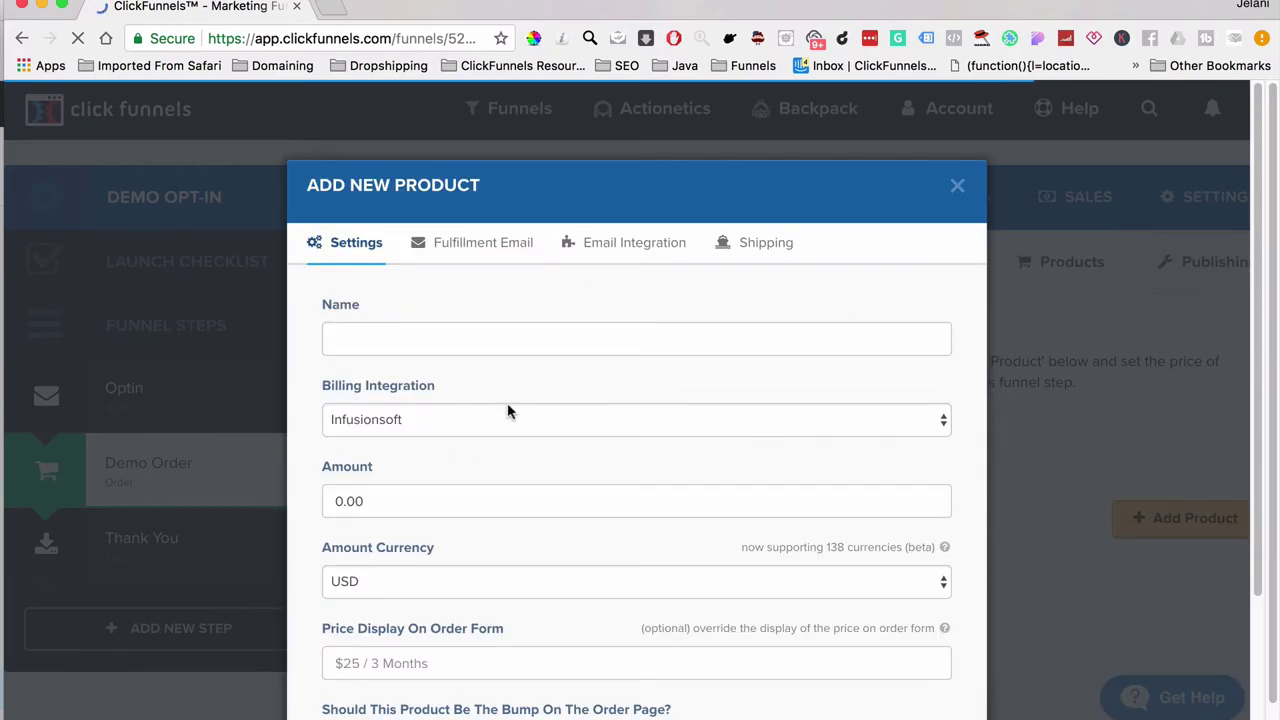
click(396, 418)
click(382, 458)
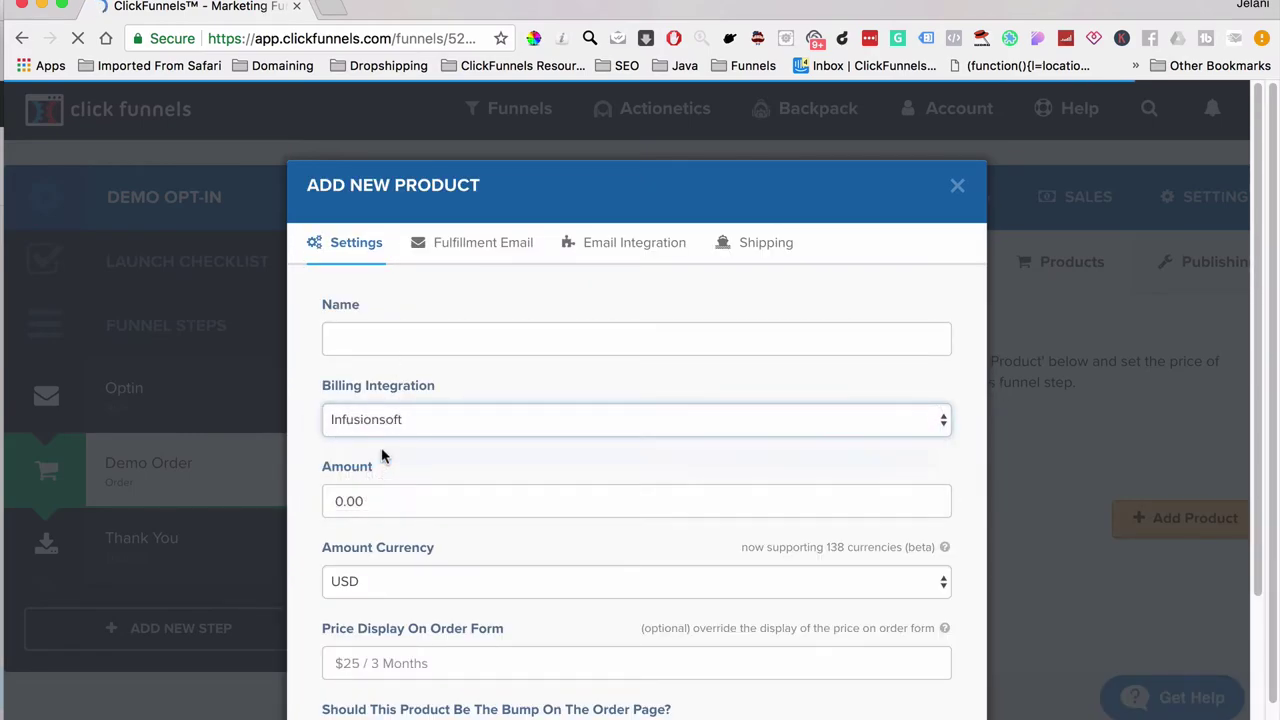
Enter name Demo Product, amount 10.00, a one-time charge and description 'Demo1time'
click(372, 338)
text(Demo Product)
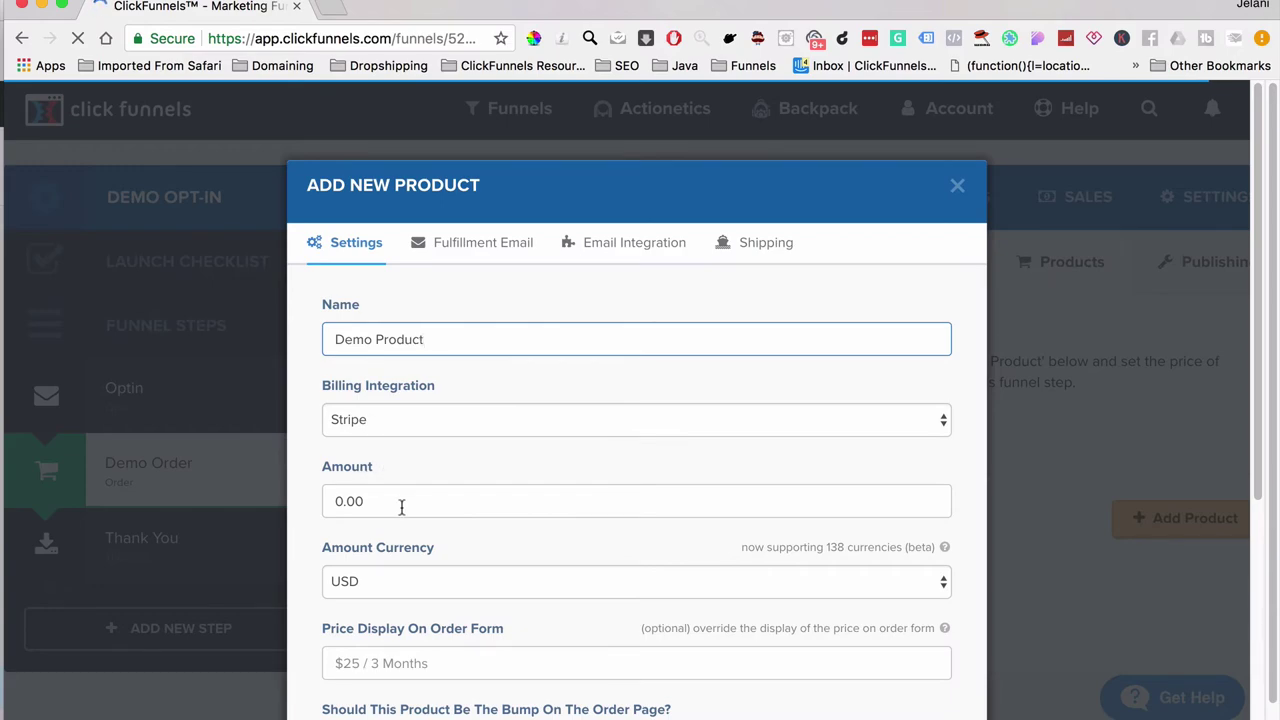
click(401, 507)
text(10.)
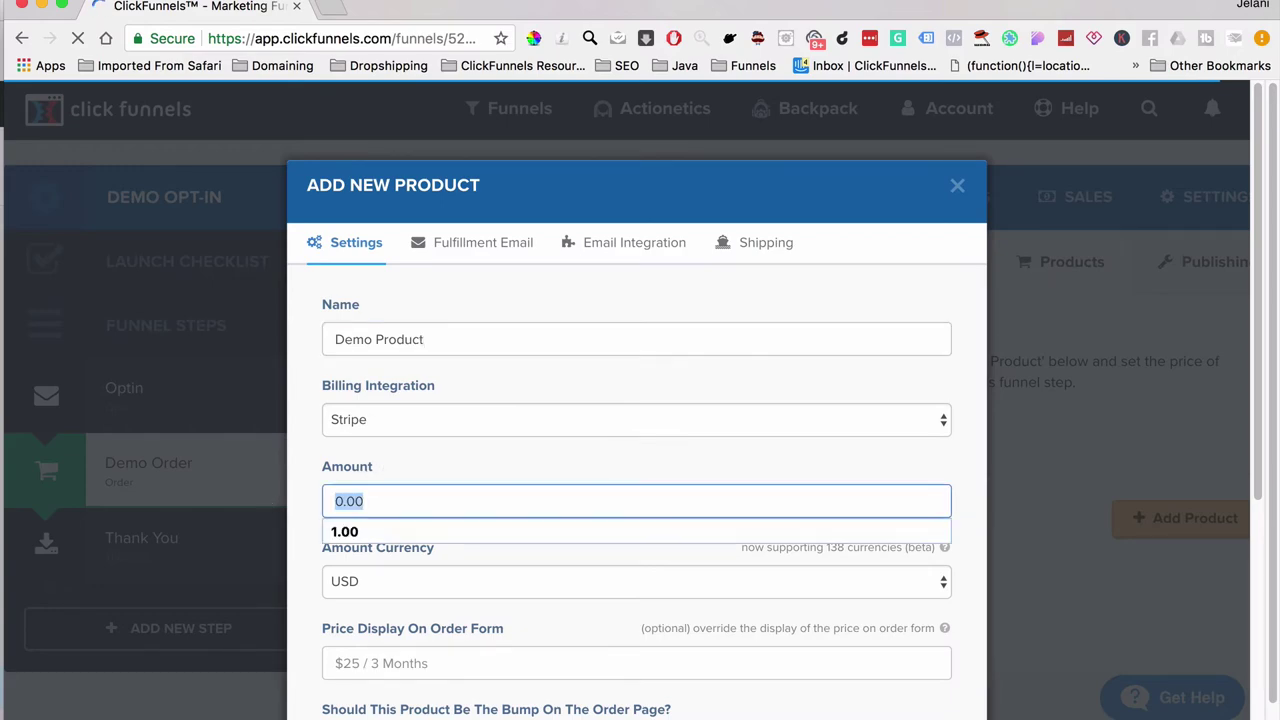
scroll(437, 578, down, 5)
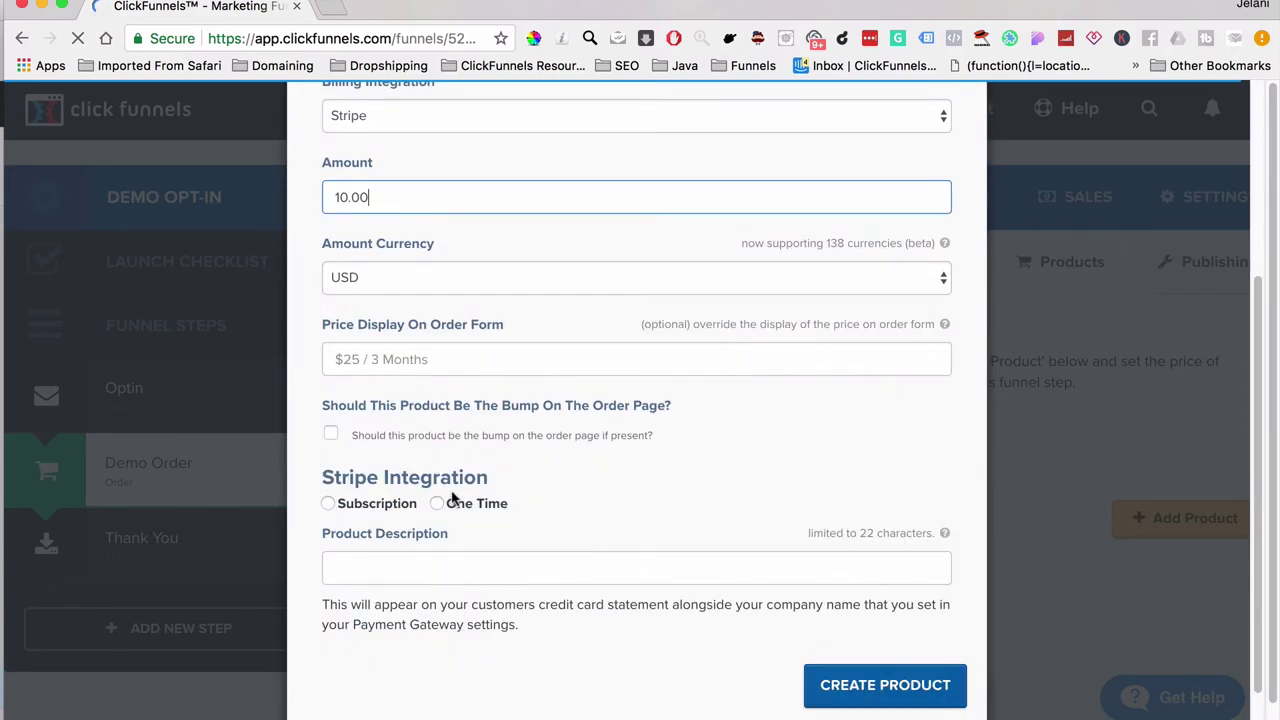
click(450, 502)
click(430, 578)
text(De)
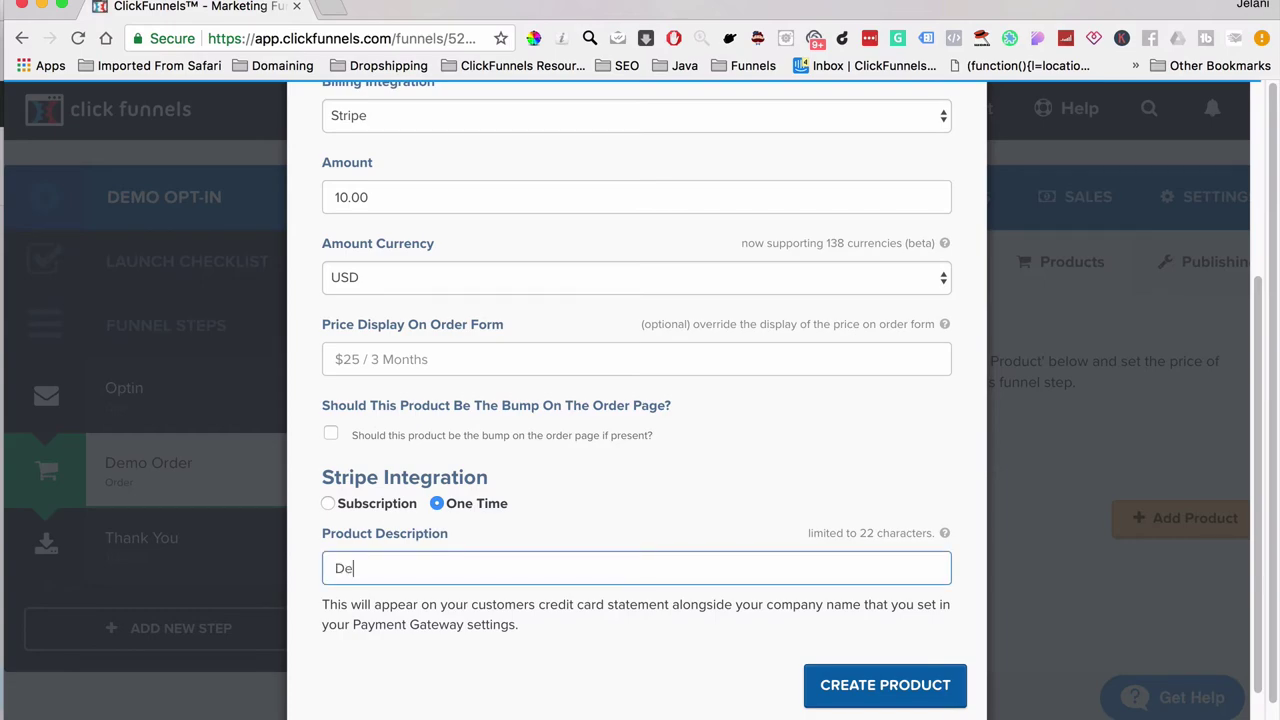
text(mo1)
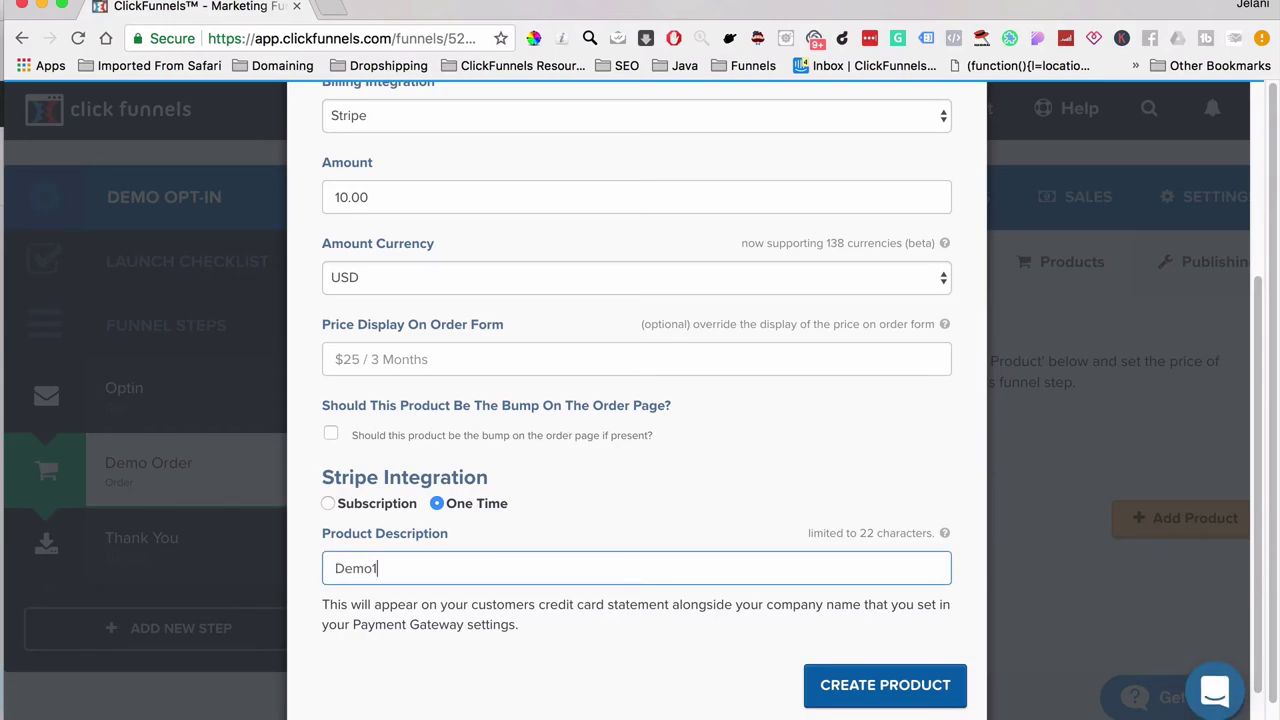
text(time)
scroll(567, 527, up, 3)
scroll(567, 527, down, 2)
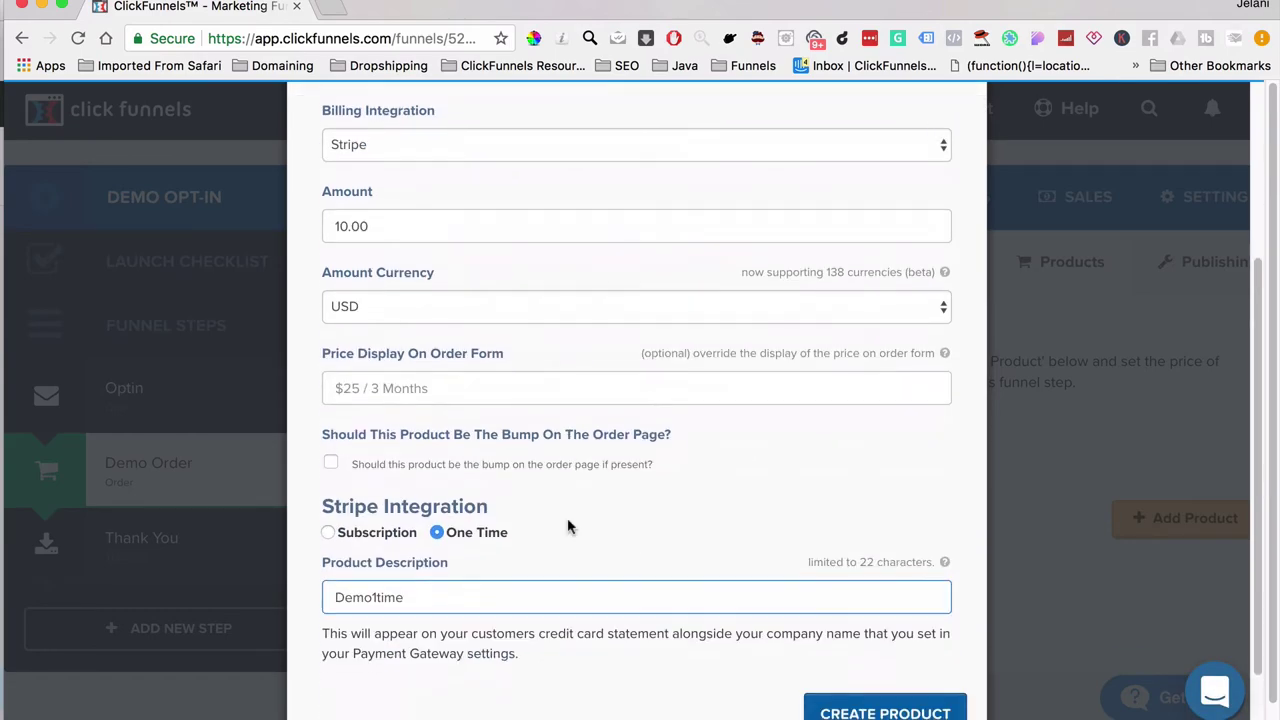
scroll(567, 527, up, 3)
scroll(567, 527, down, 2)
scroll(500, 466, up, 2)
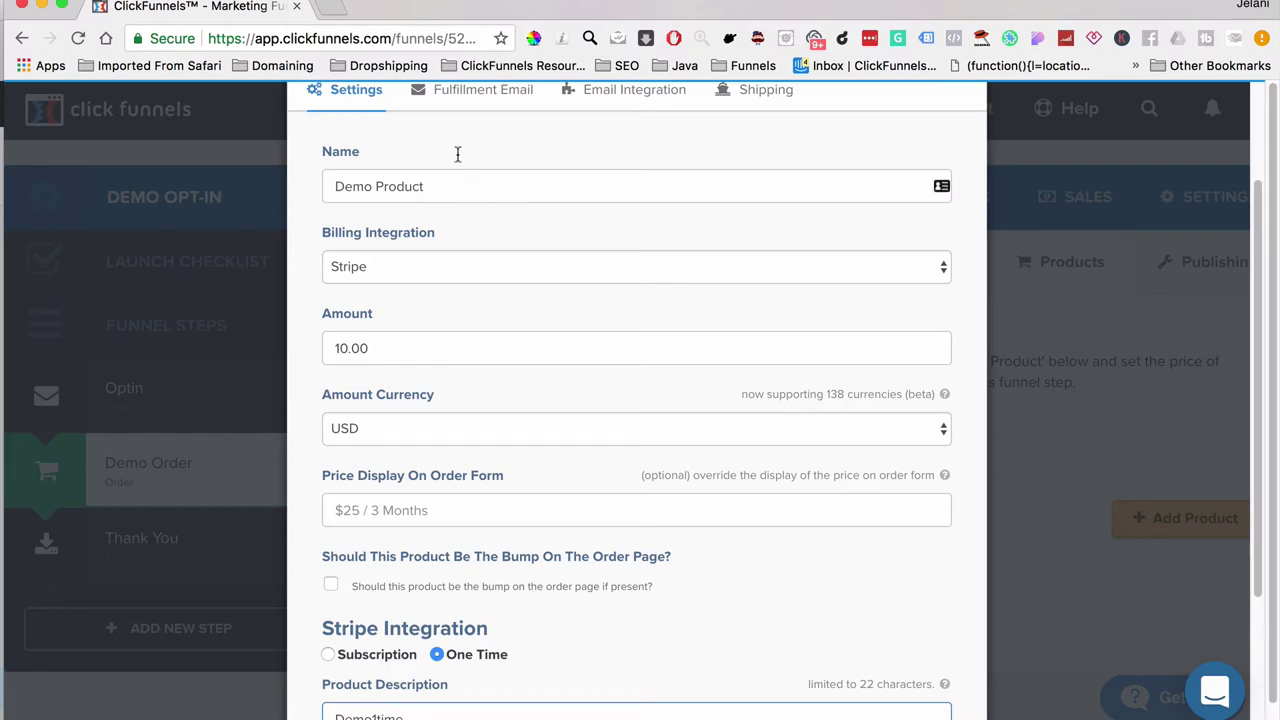
Clear the product's default fulfillment email subject
click(471, 100)
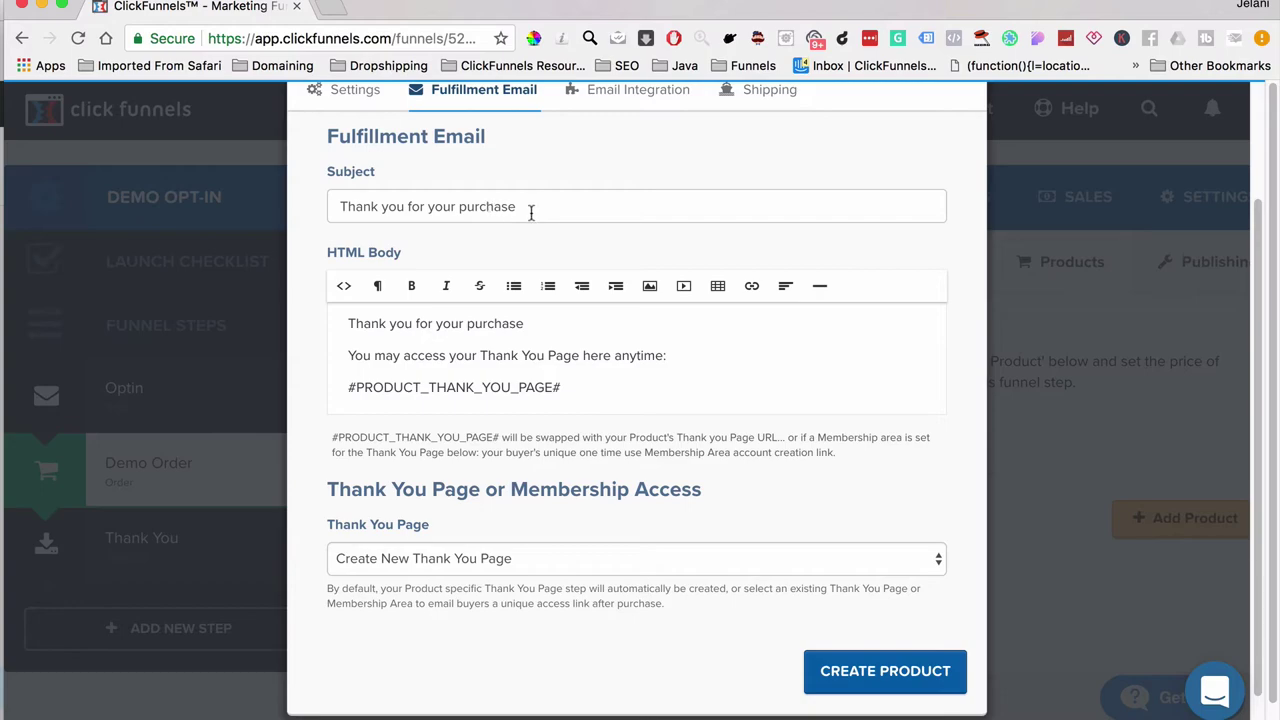
drag(531, 212, 331, 200)
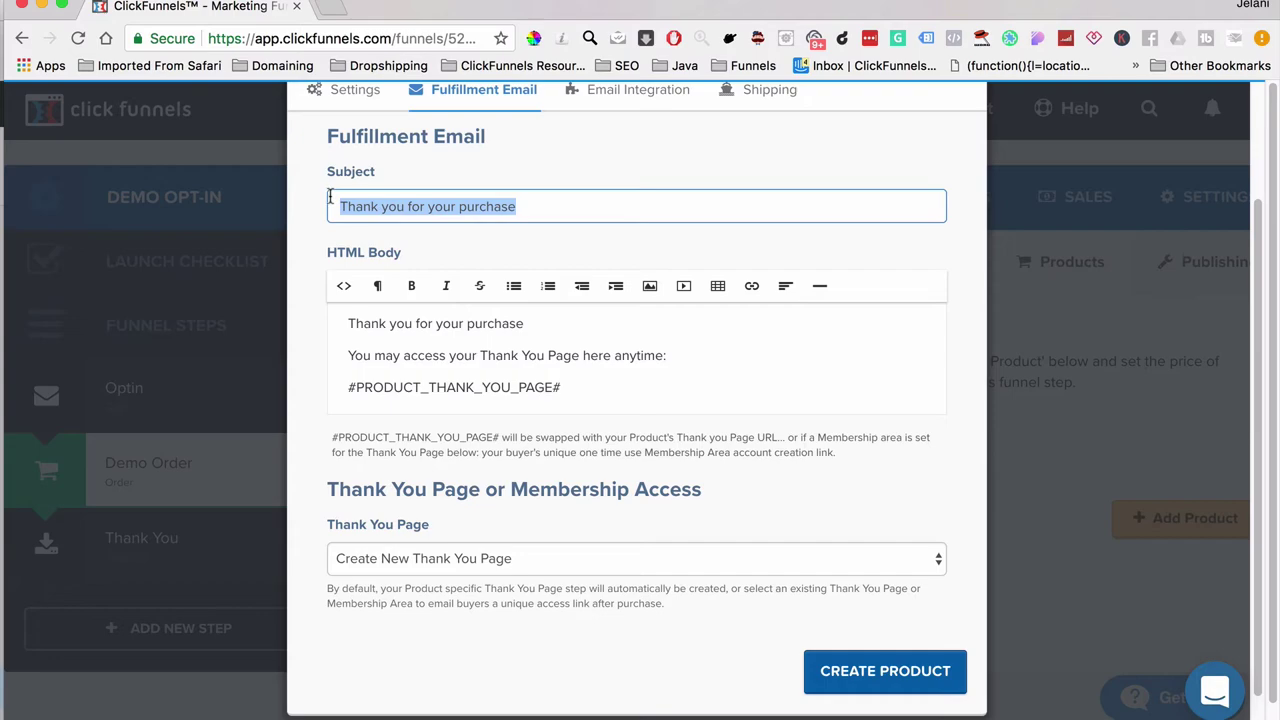
key(BackSpace)
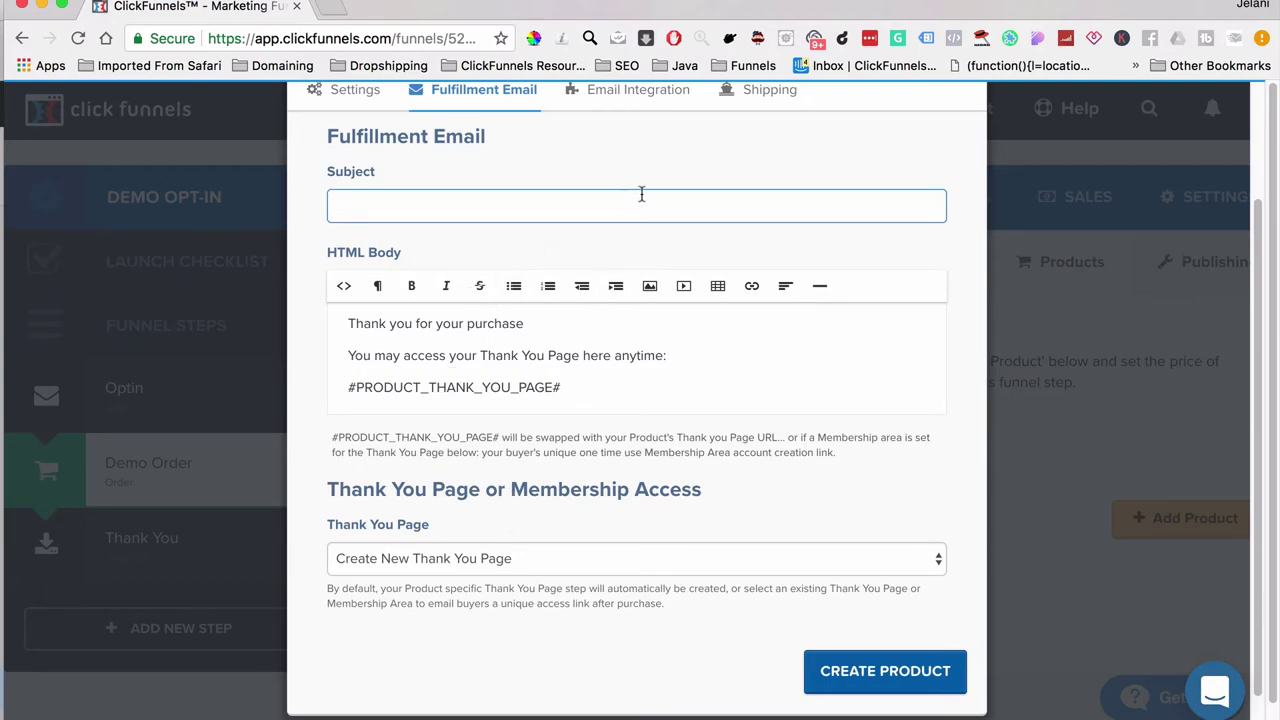
Set the email integration to ActiveCampaign Add To List and create the product
click(597, 91)
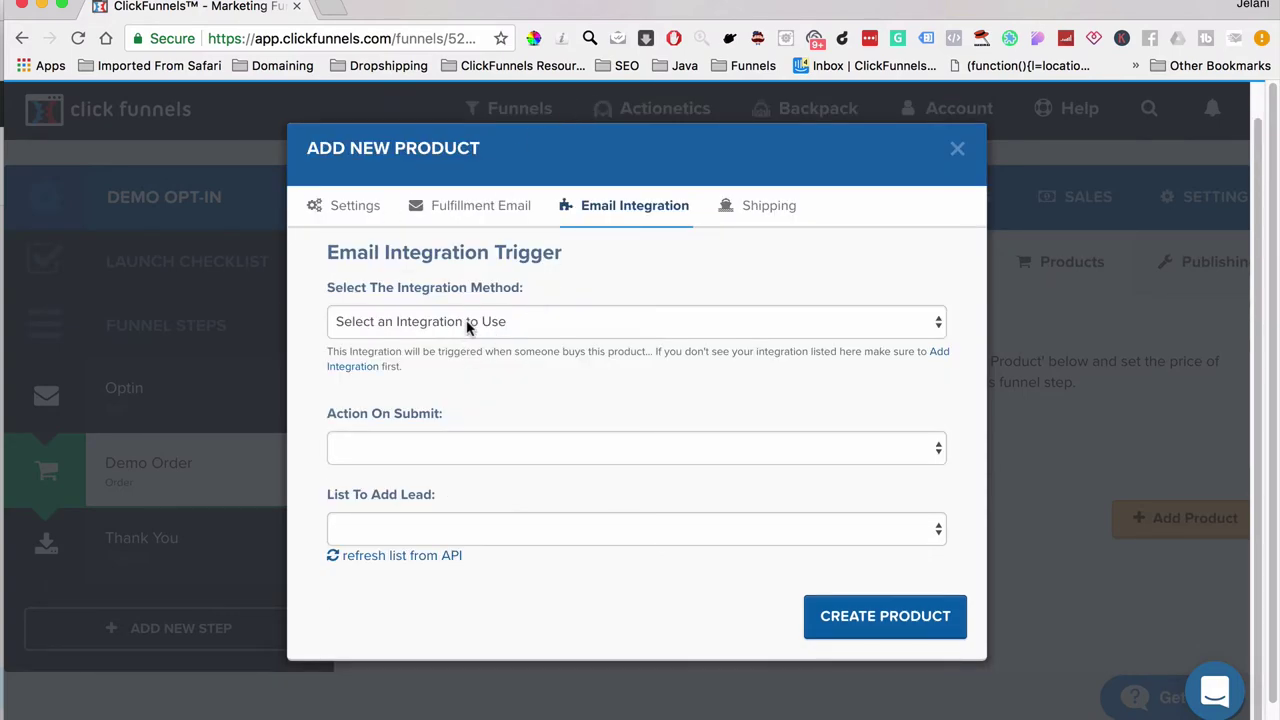
click(512, 328)
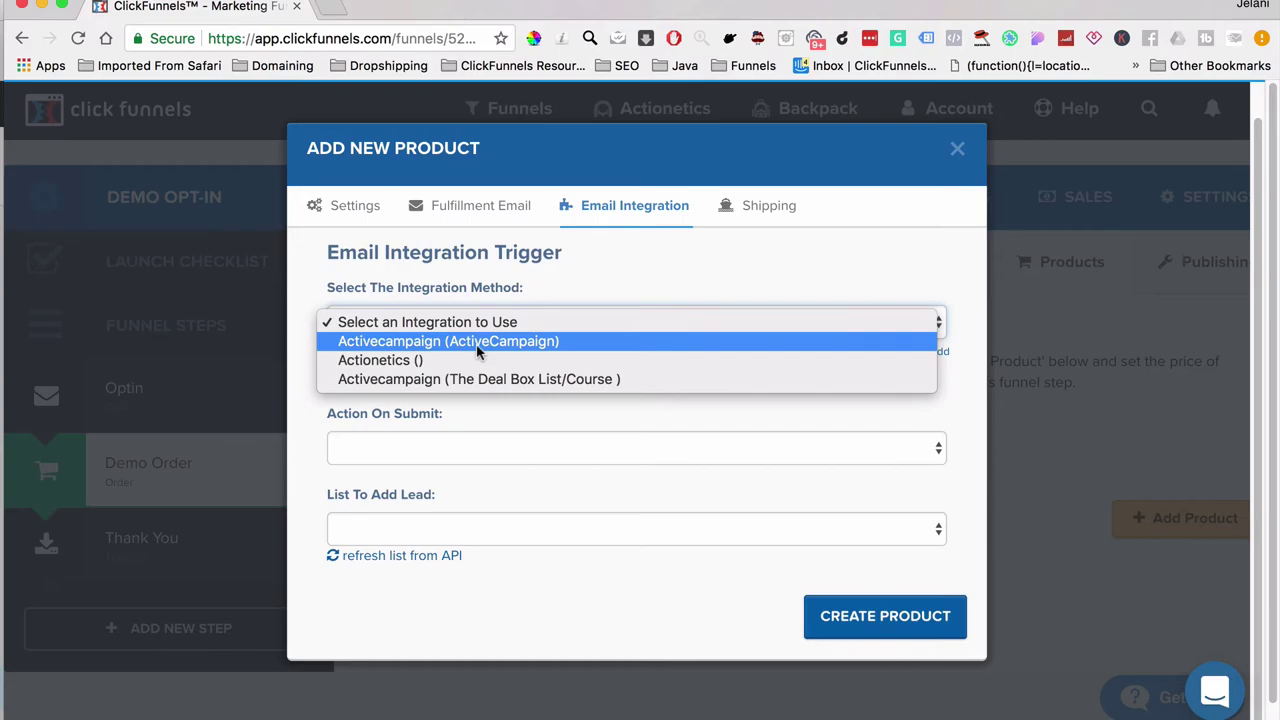
click(476, 341)
click(445, 450)
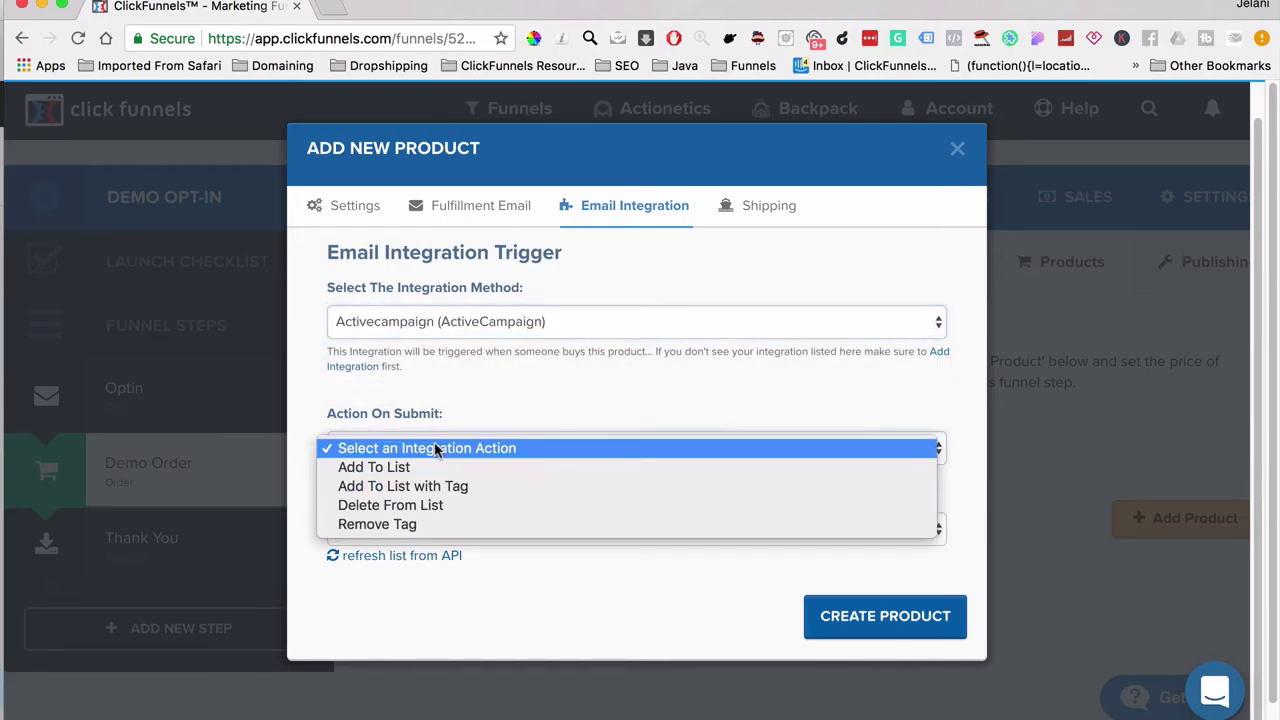
click(430, 528)
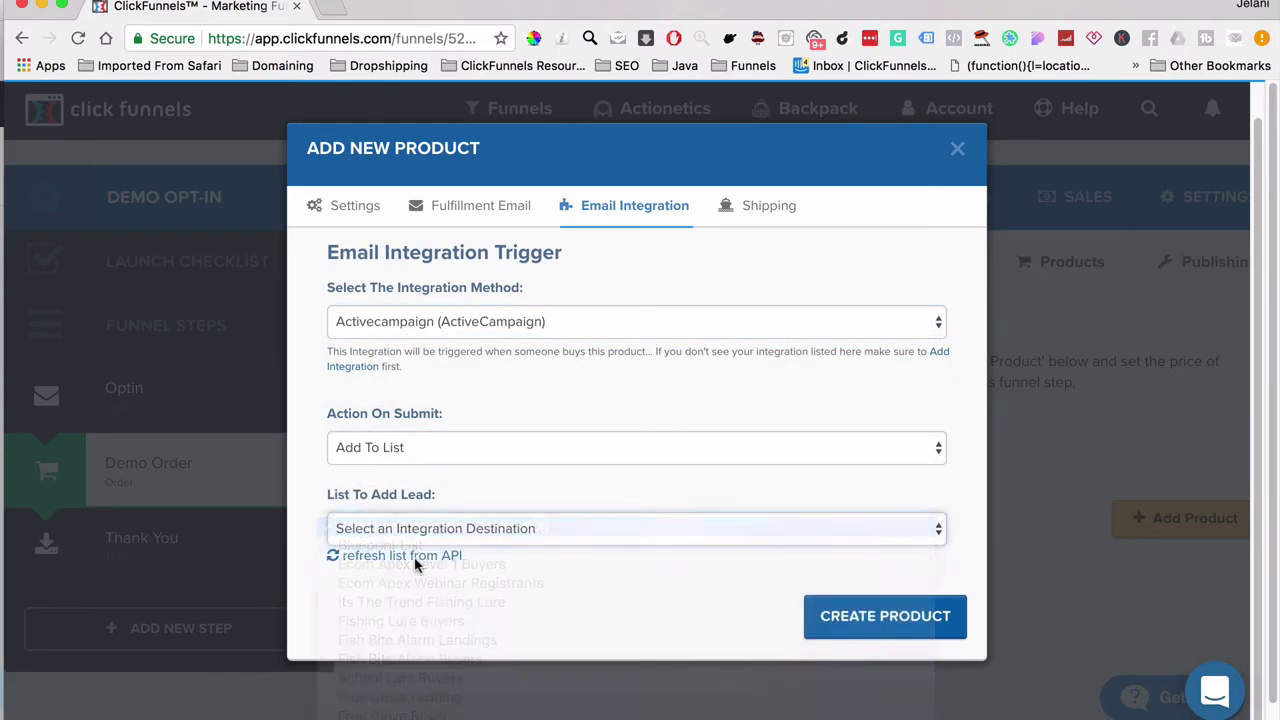
click(423, 529)
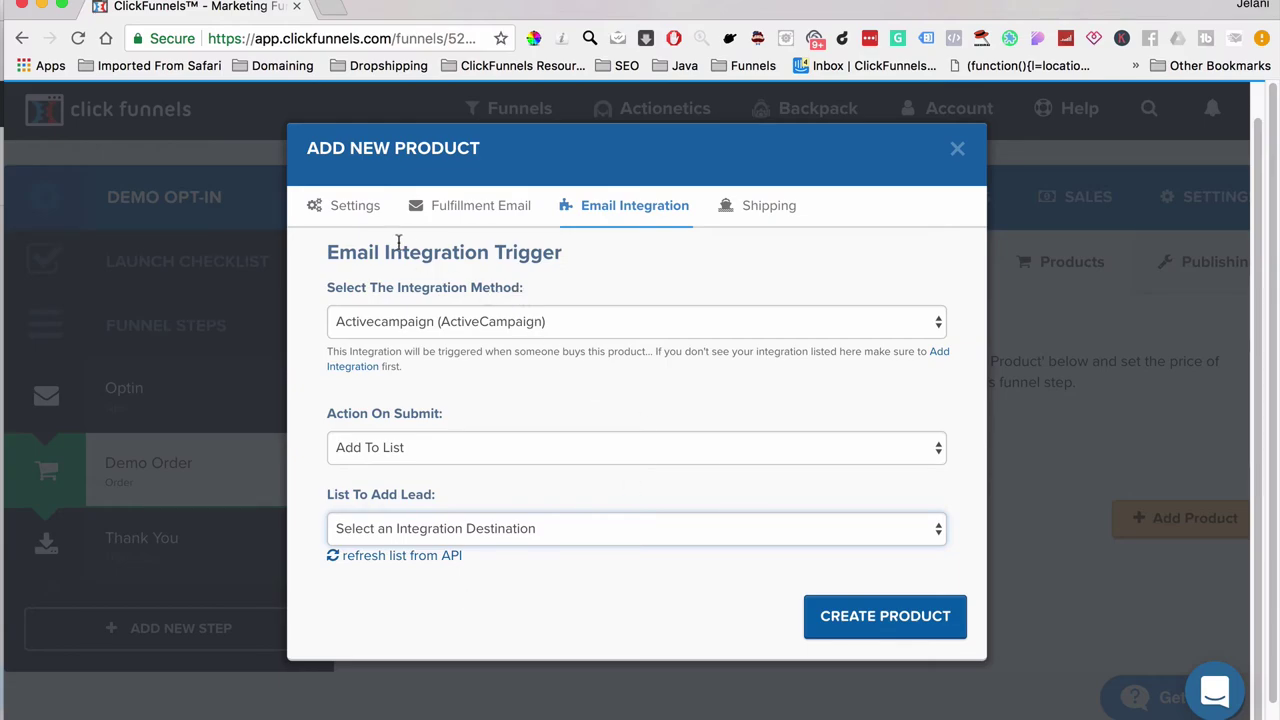
click(360, 206)
scroll(714, 528, down, 5)
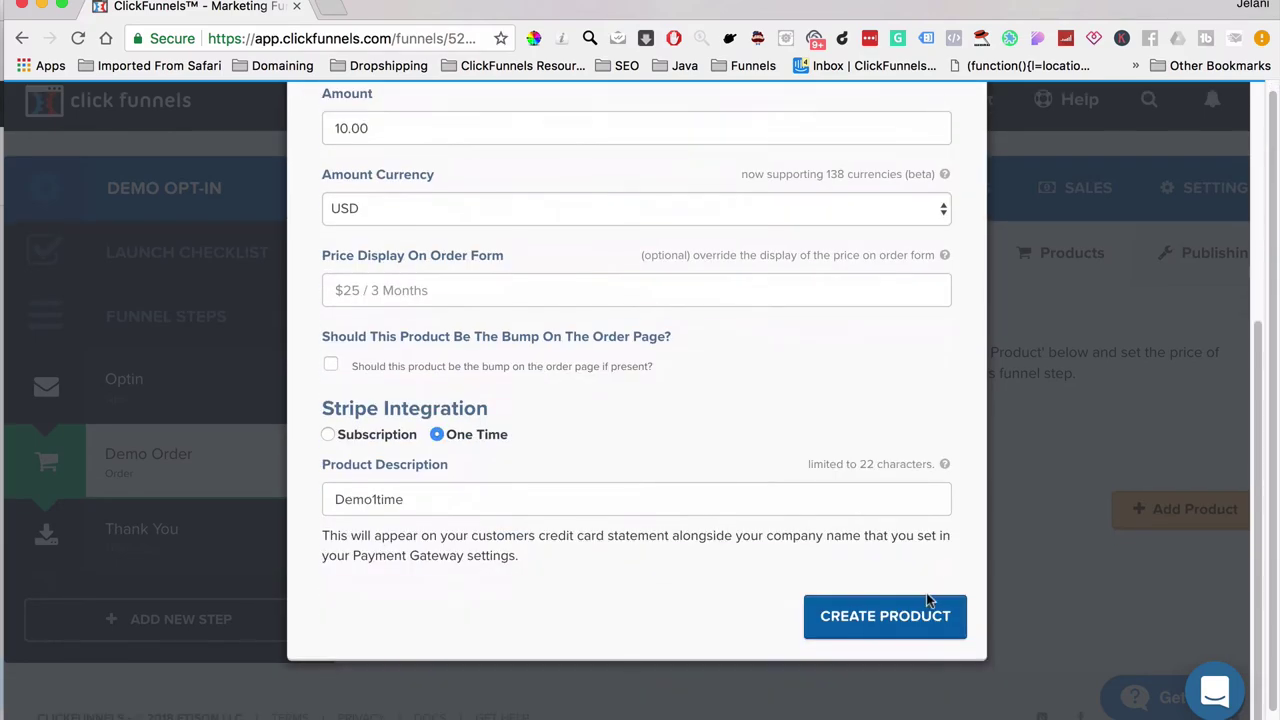
click(929, 633)
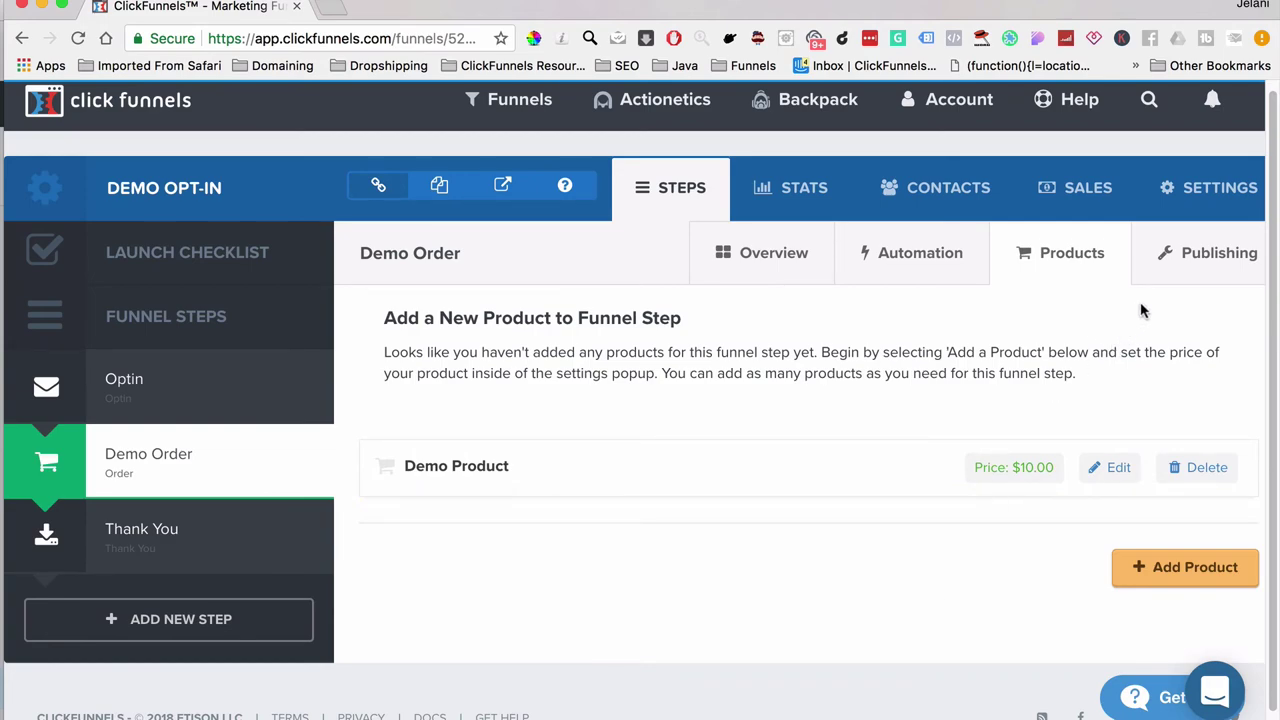
Set the Demo Opt-In funnel's domain to ecomapex.com
click(1180, 196)
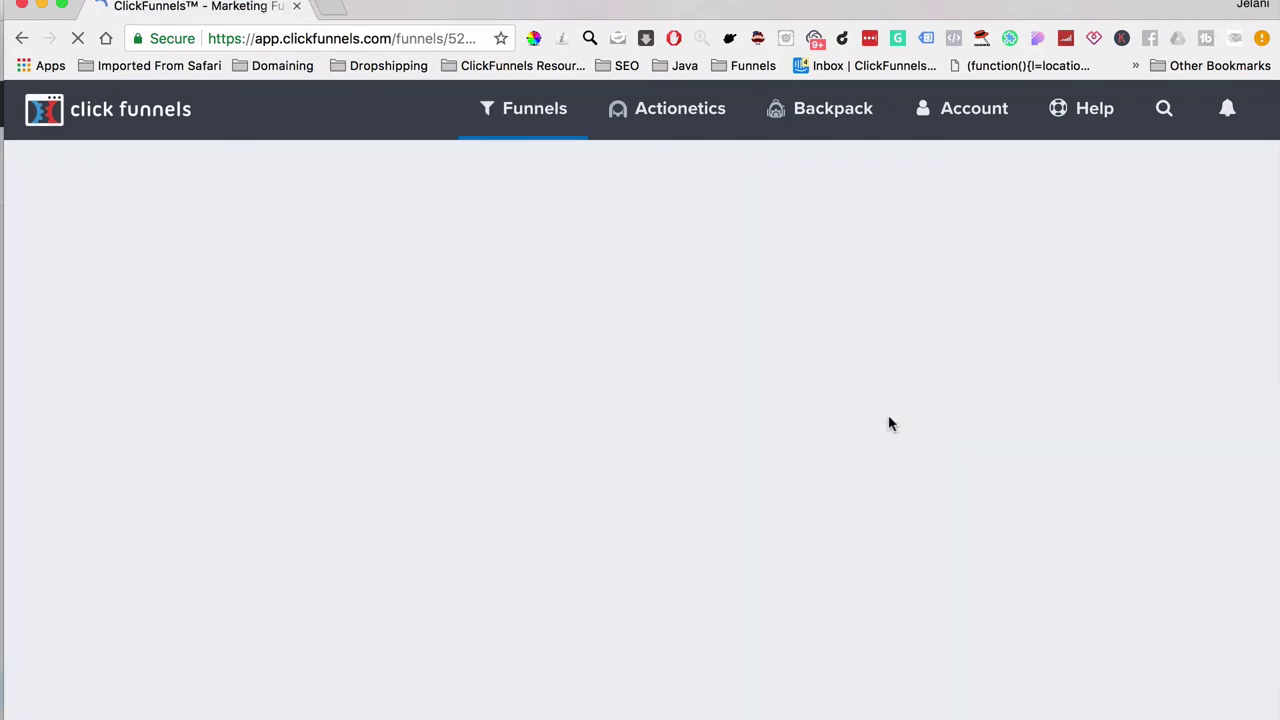
scroll(890, 423, down, 3)
scroll(890, 423, down, 2)
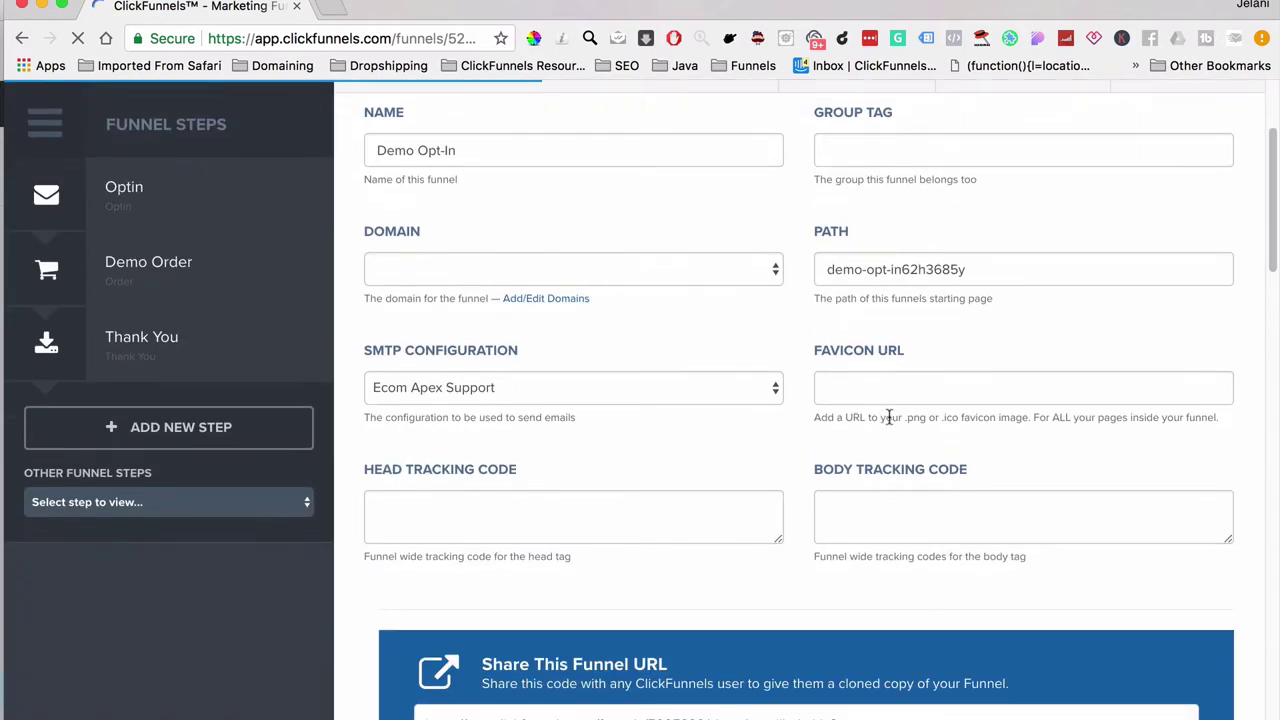
scroll(890, 423, up, 3)
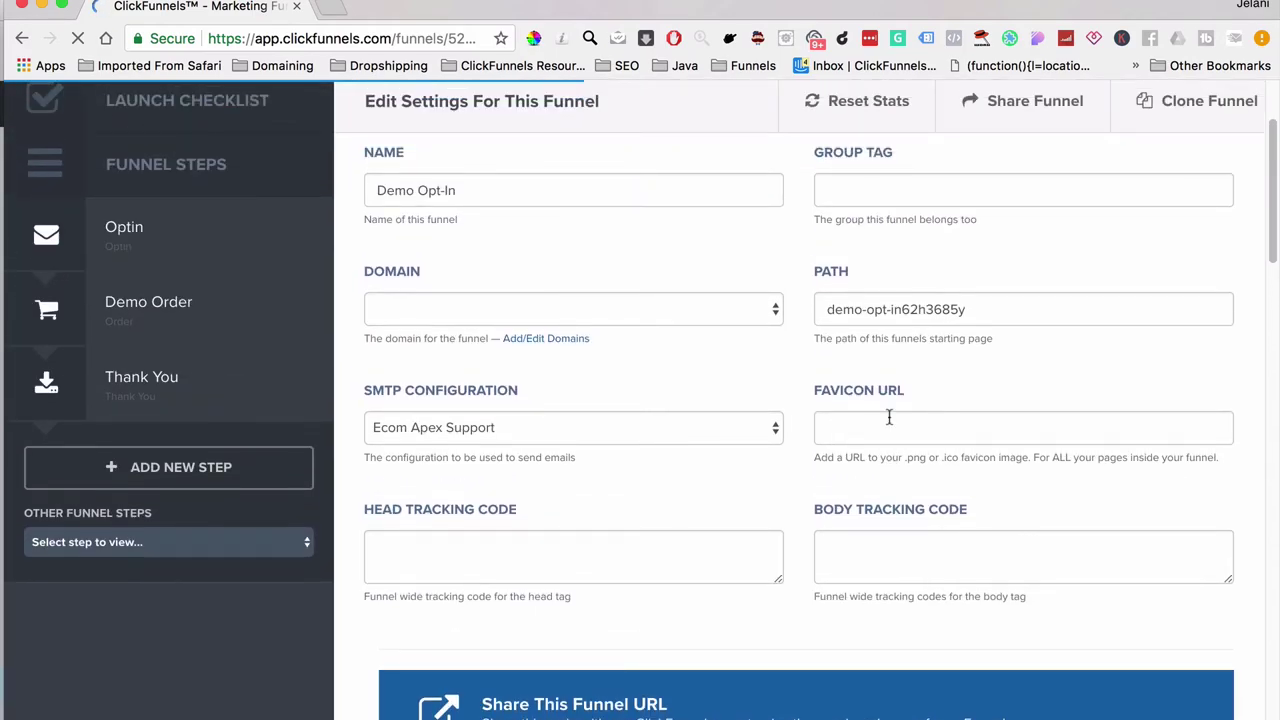
click(613, 311)
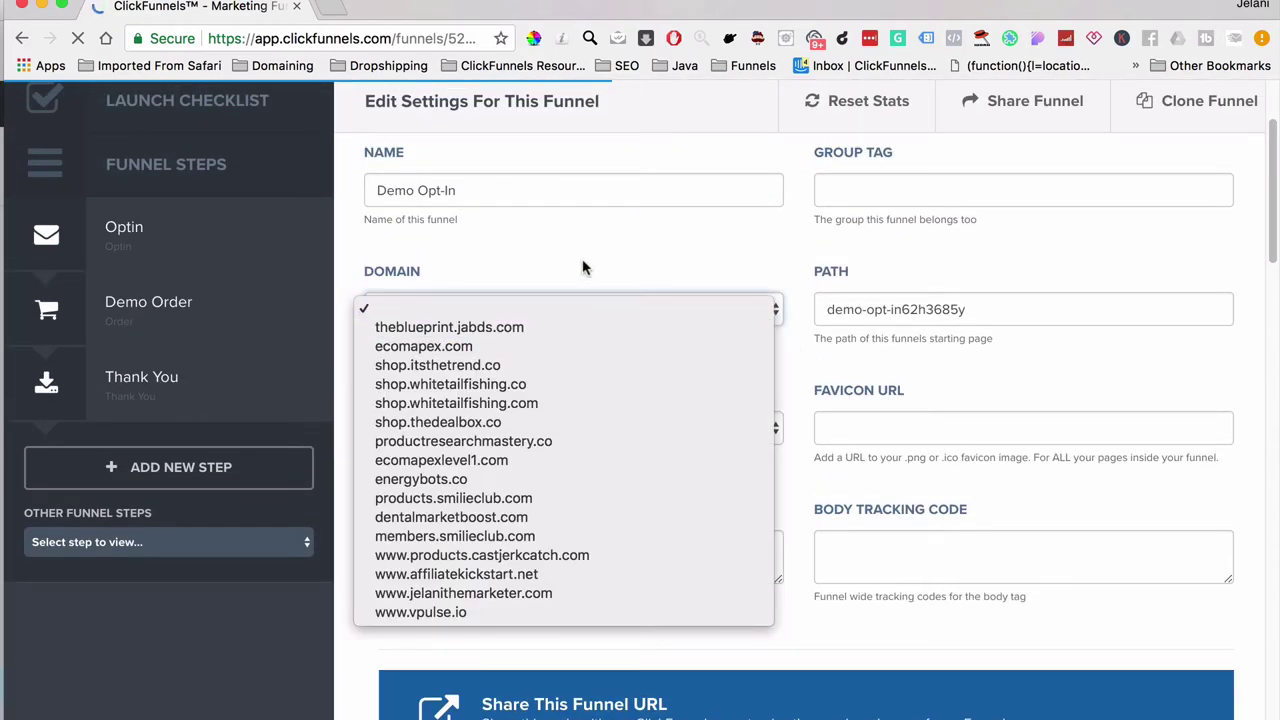
click(578, 252)
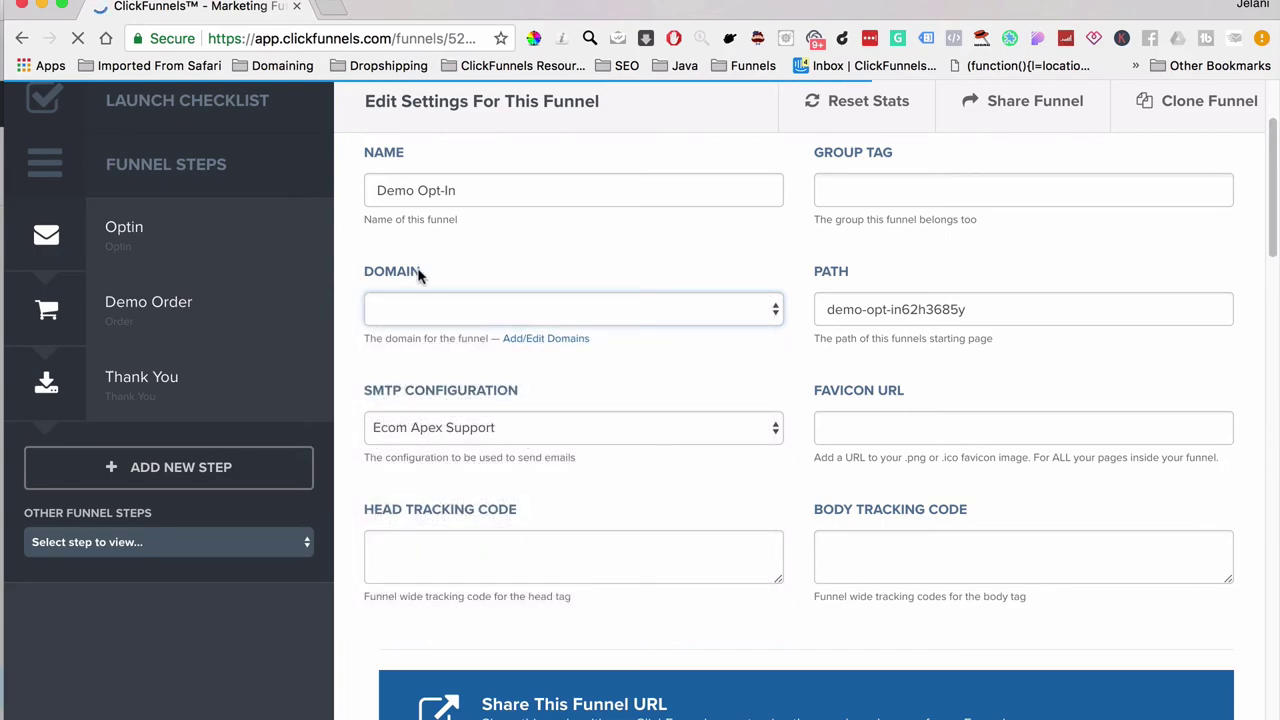
scroll(523, 282, up, 1)
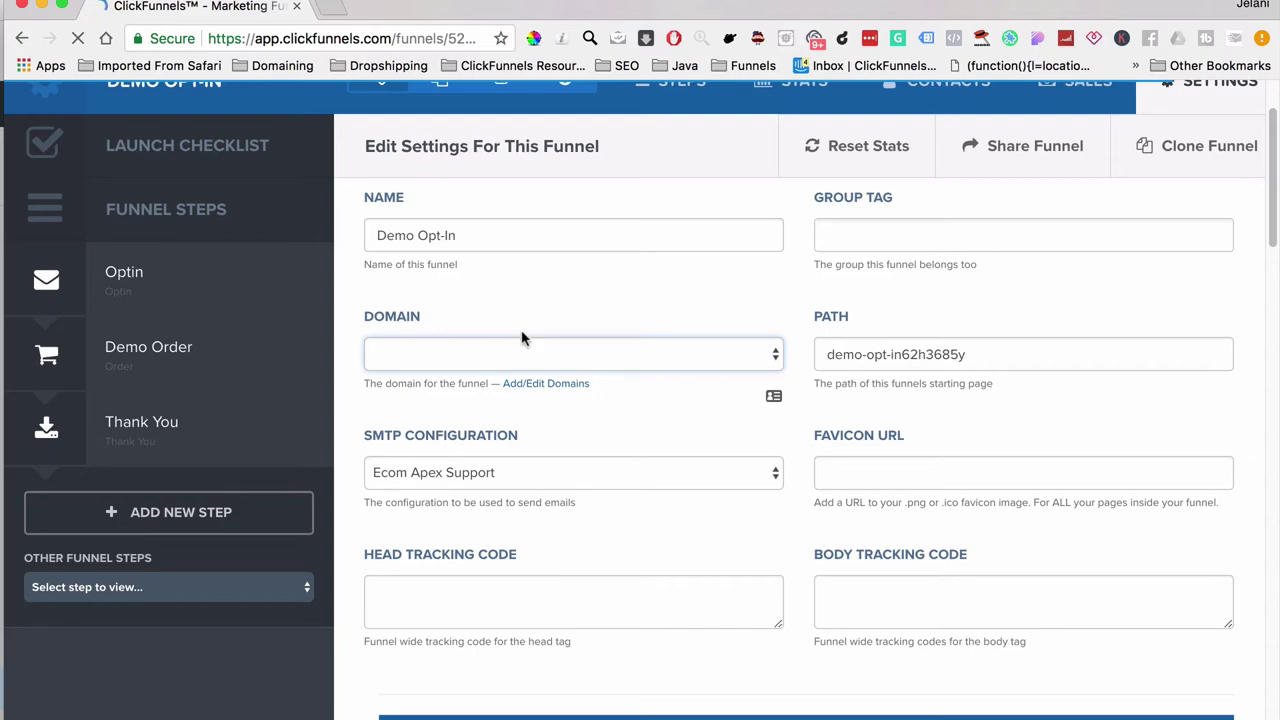
click(476, 360)
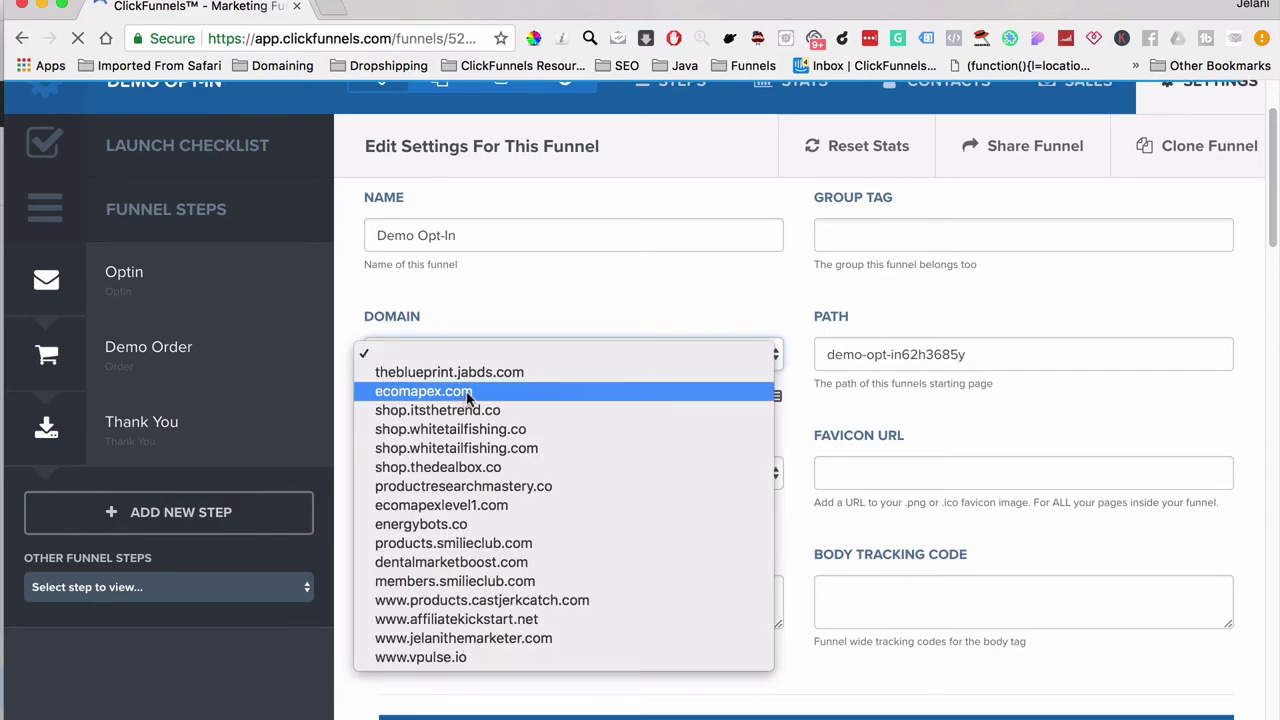
click(422, 288)
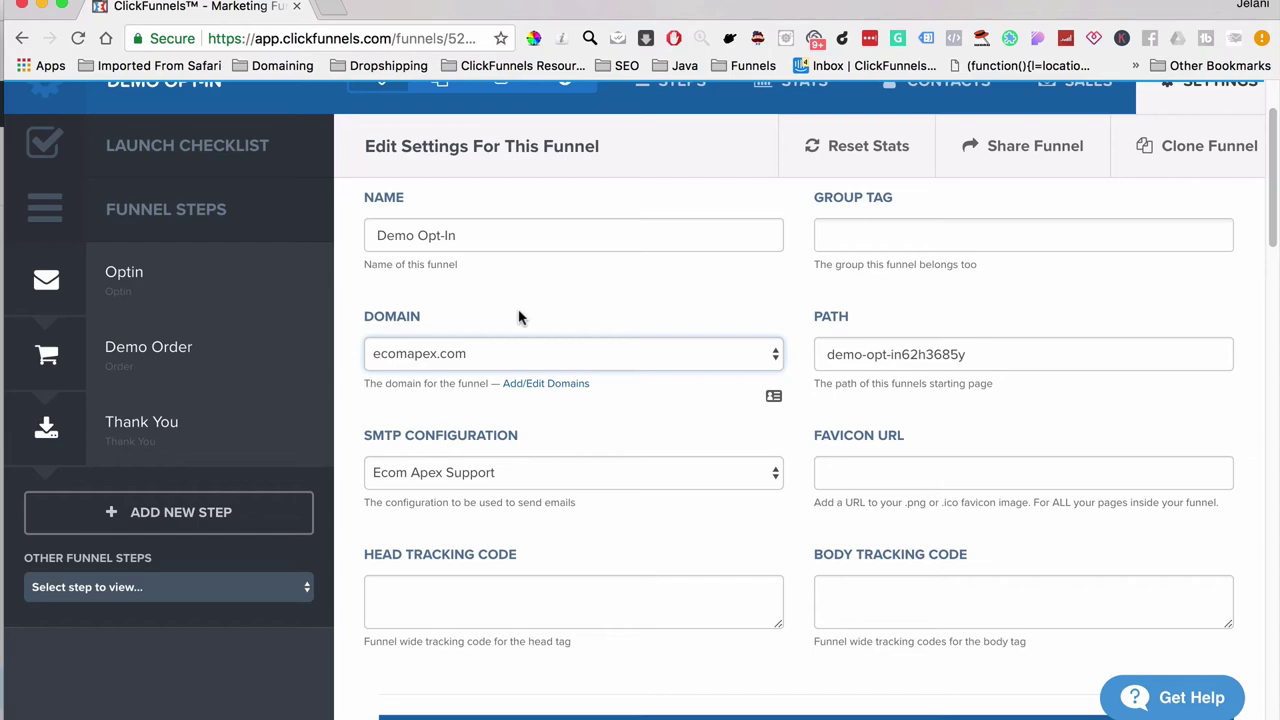
Turn on Stripe test mode and save the funnel settings
scroll(521, 316, down, 6)
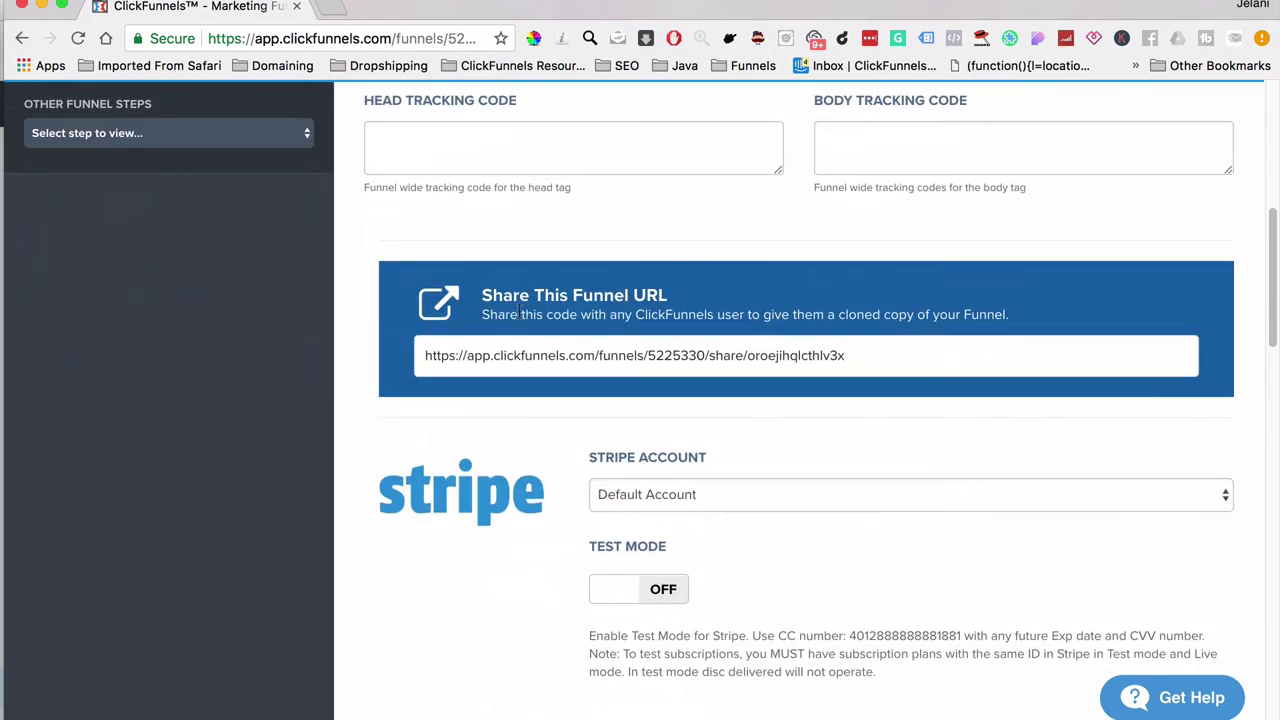
click(624, 438)
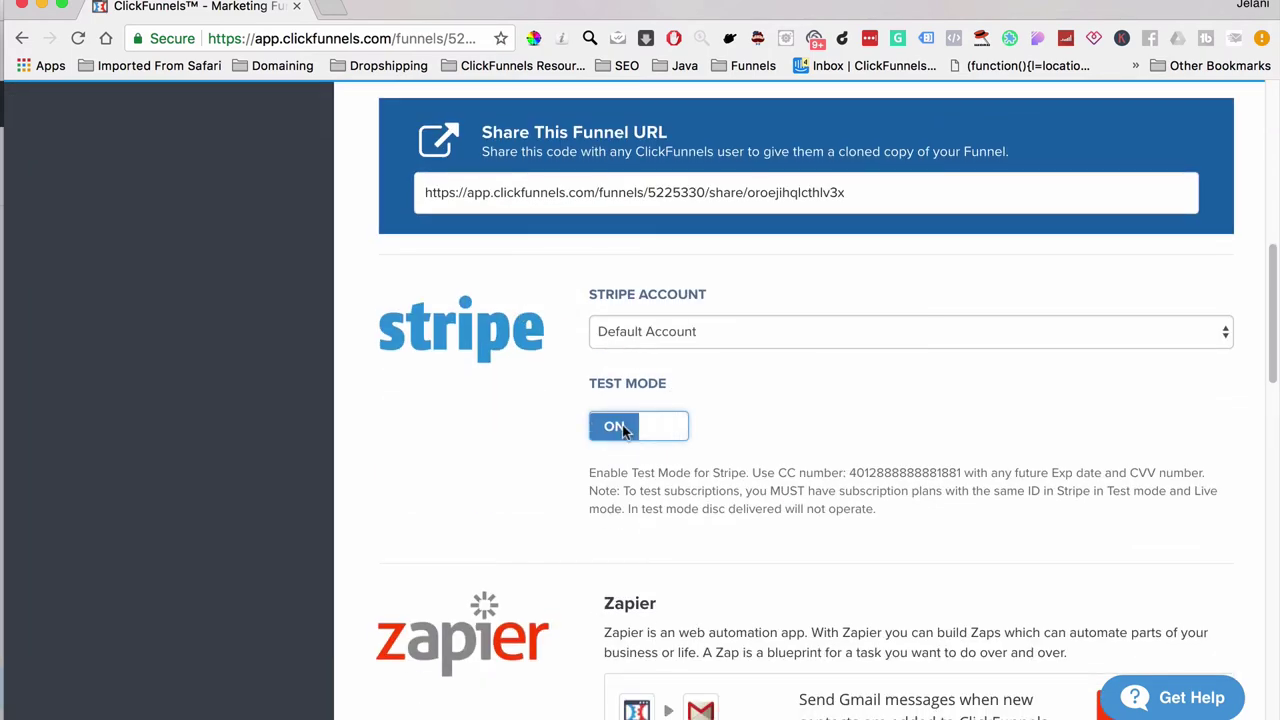
scroll(763, 596, down, 15)
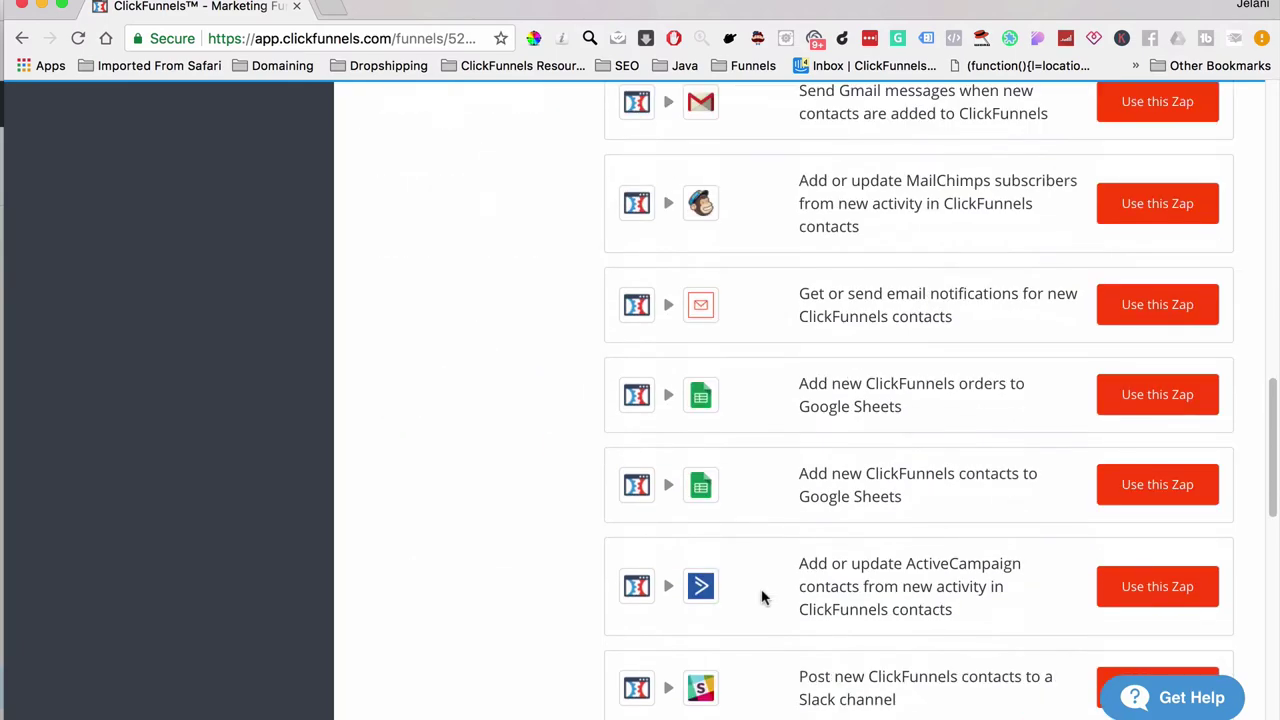
click(1094, 589)
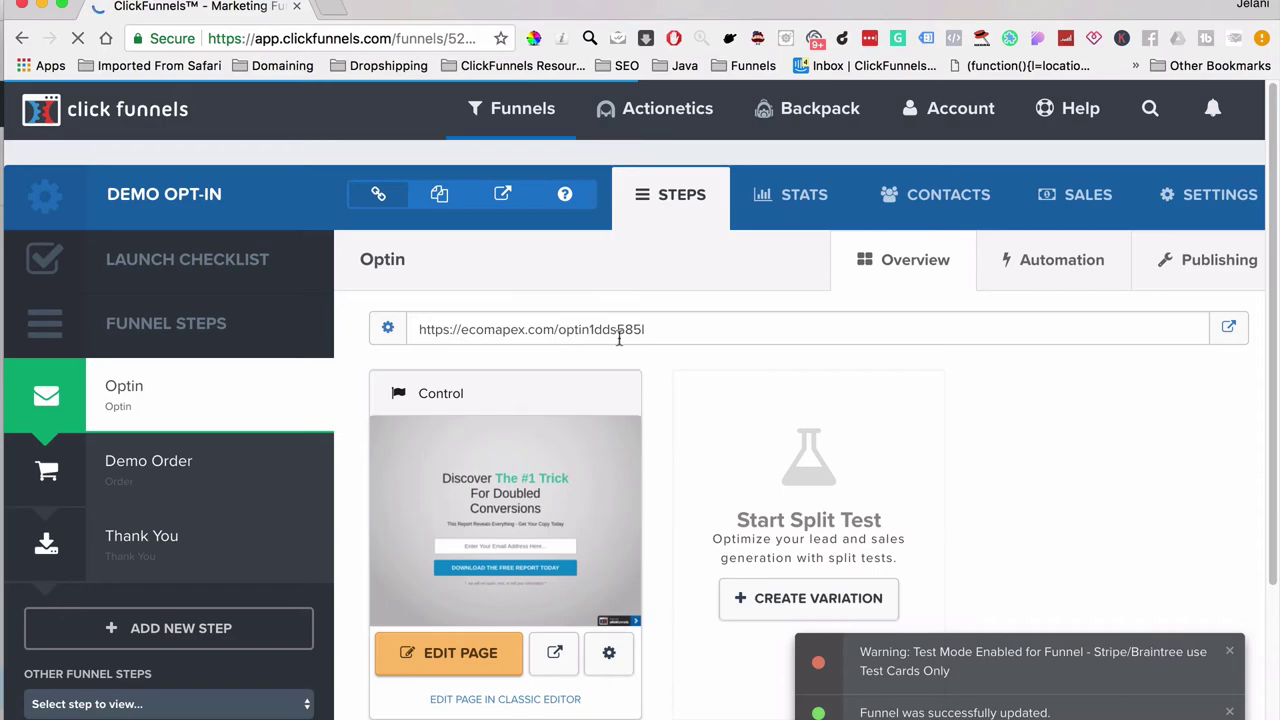
Open the live Optin page in an incognito window
right_click(1229, 334)
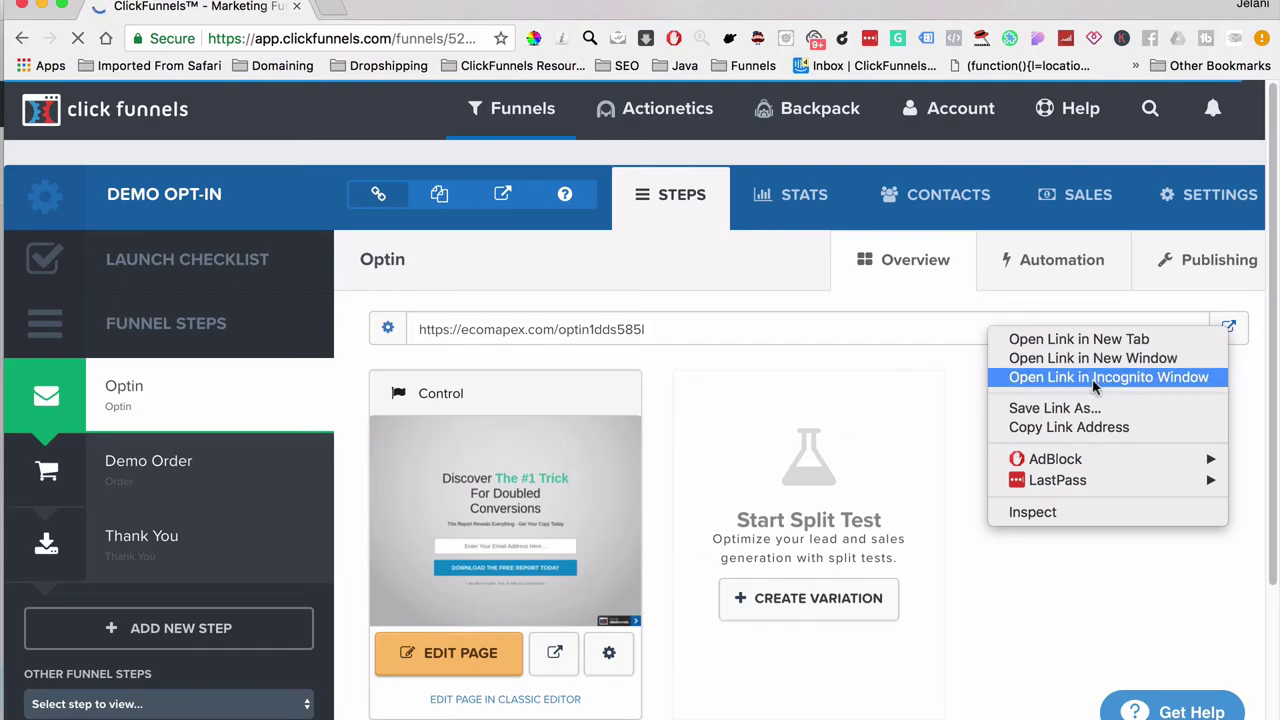
click(950, 400)
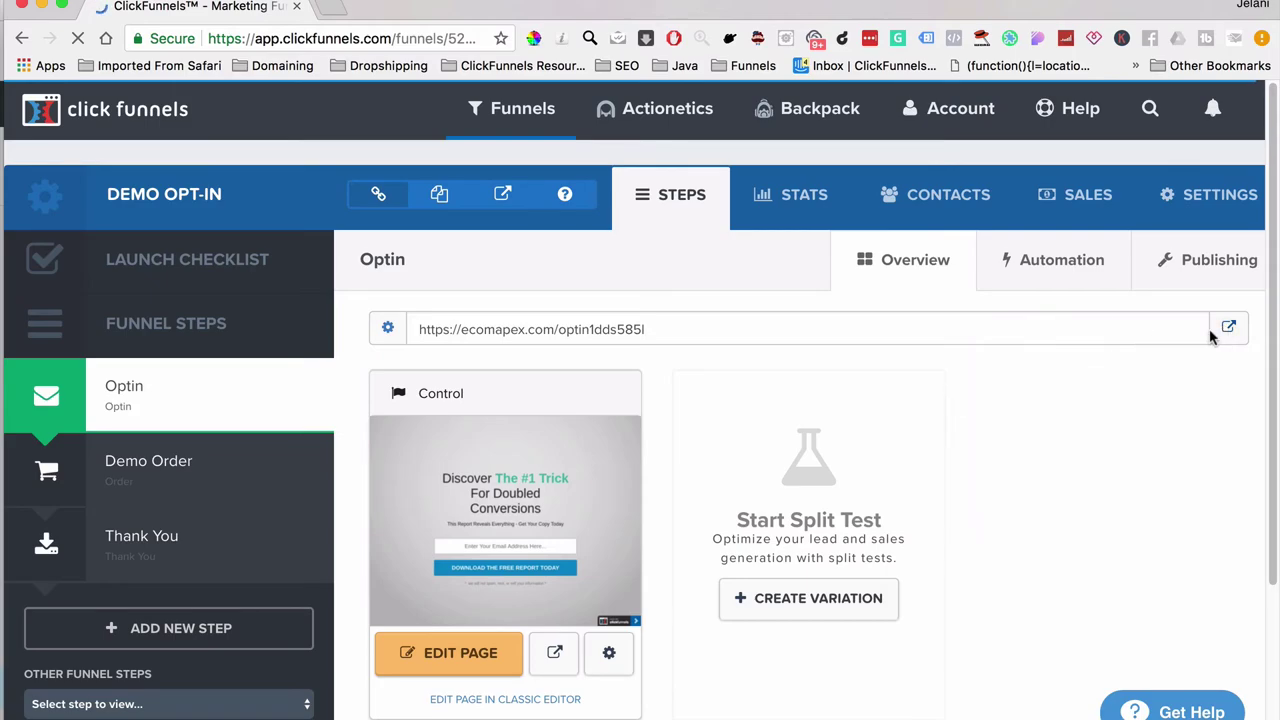
right_click(1229, 331)
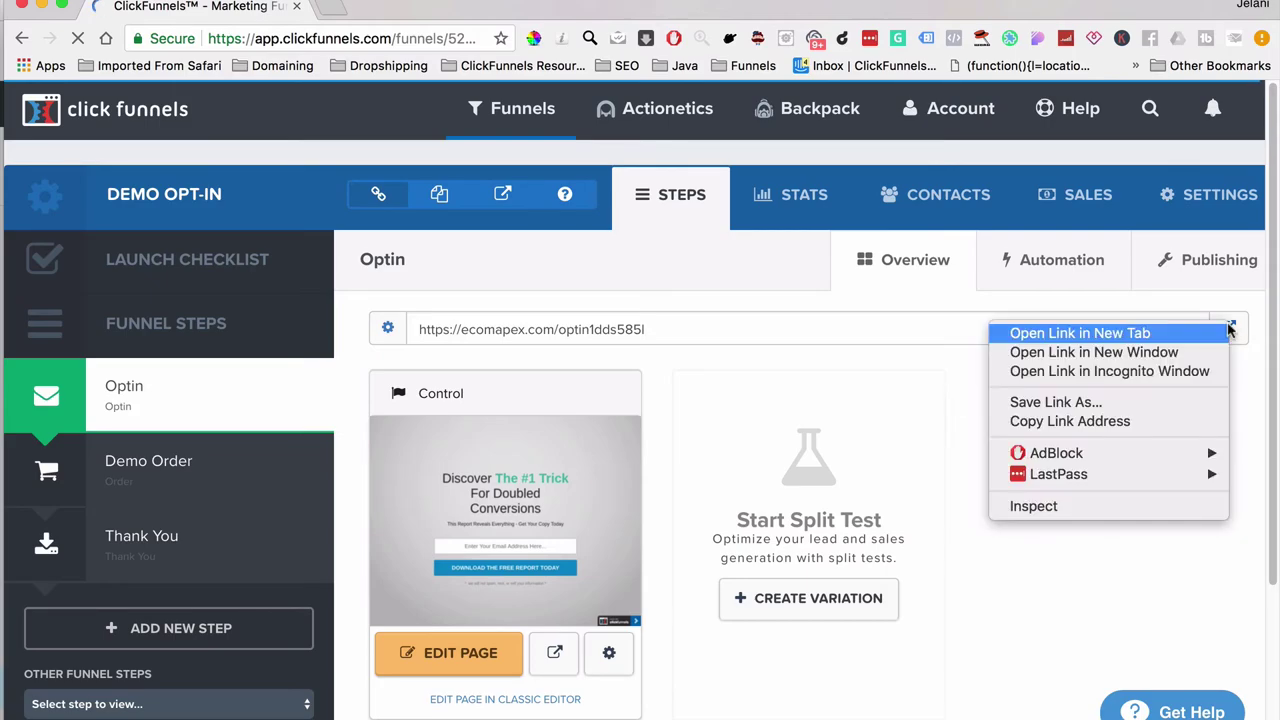
click(1165, 372)
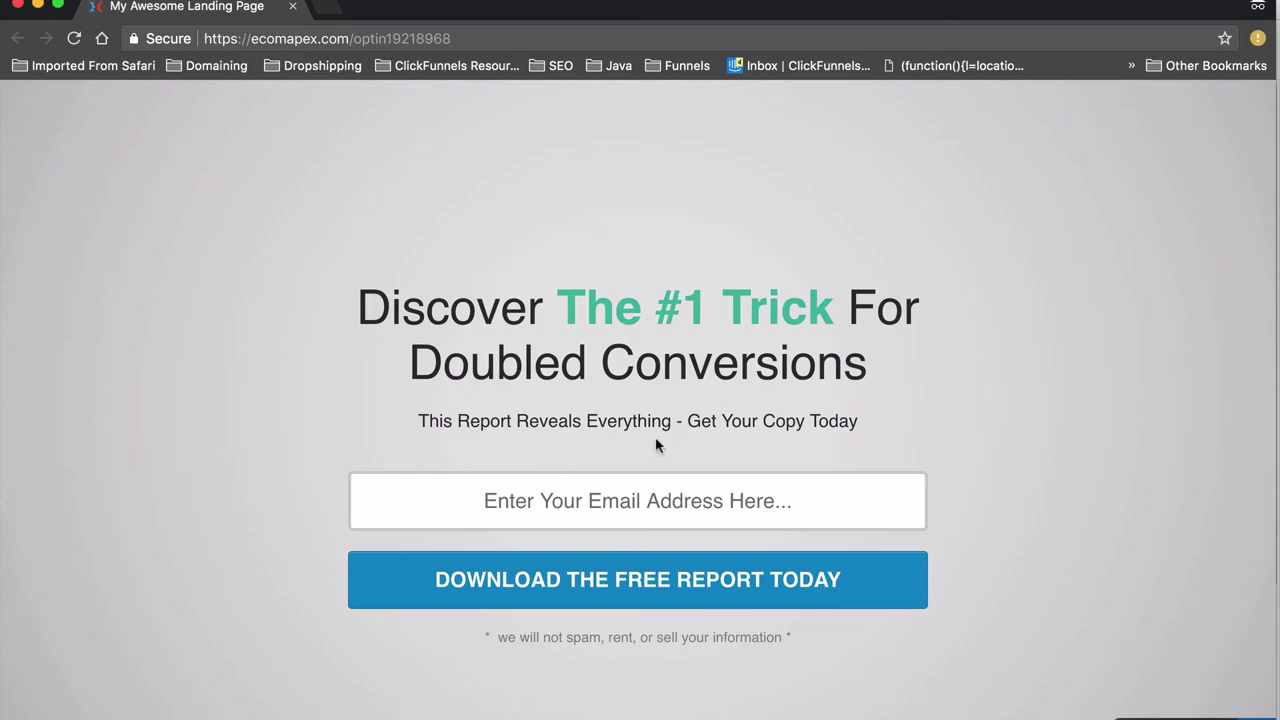
Submit the opt-in form using the suggested test e-mail with a +5647 alias added before @
click(611, 496)
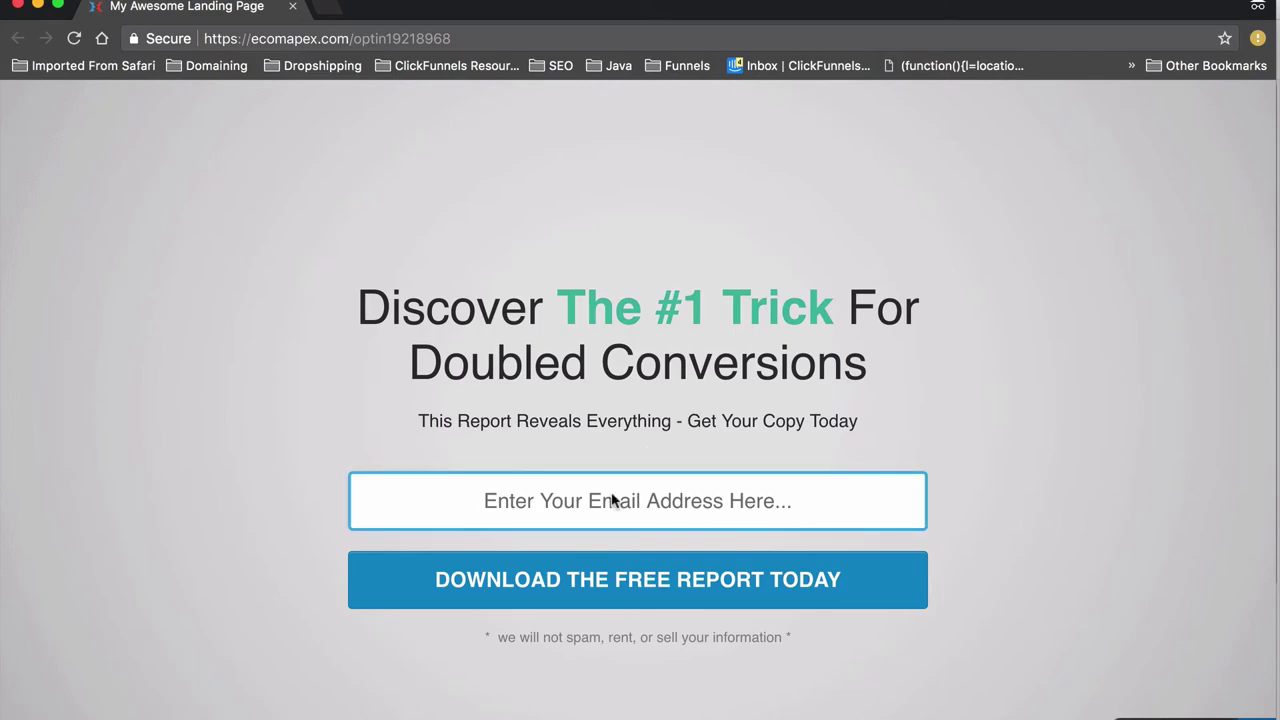
text(jelanites)
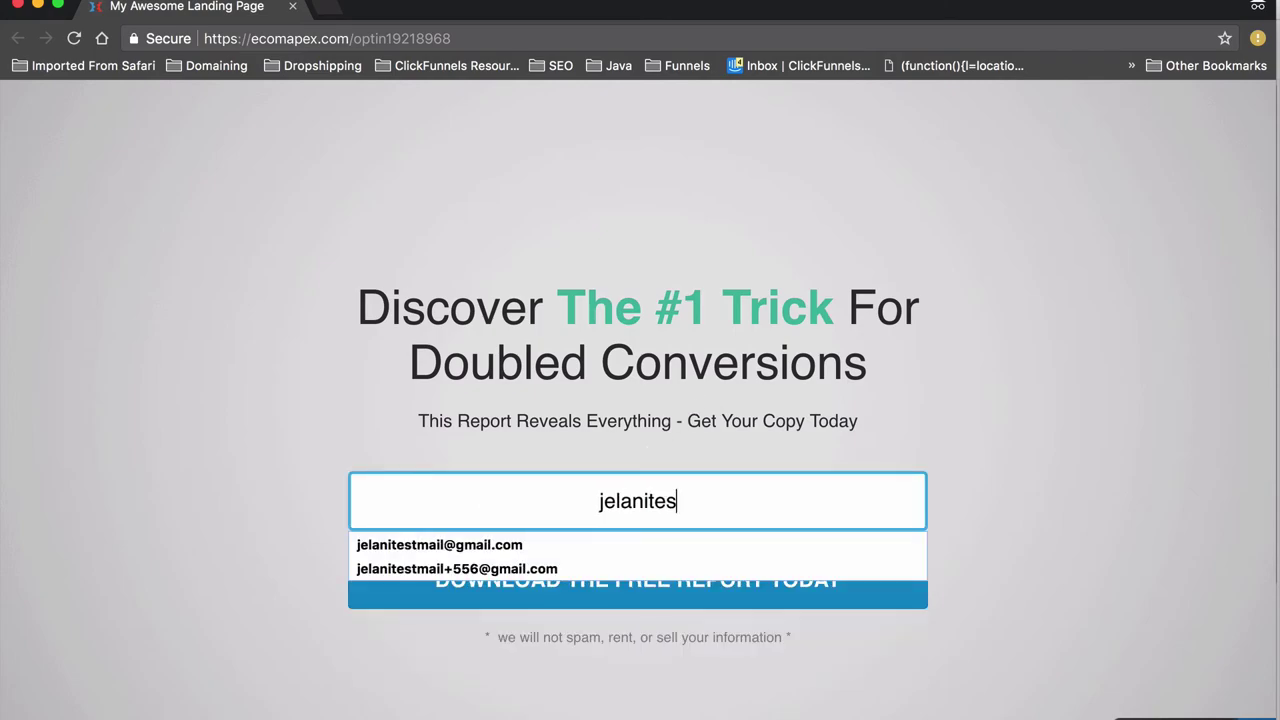
click(521, 545)
click(641, 500)
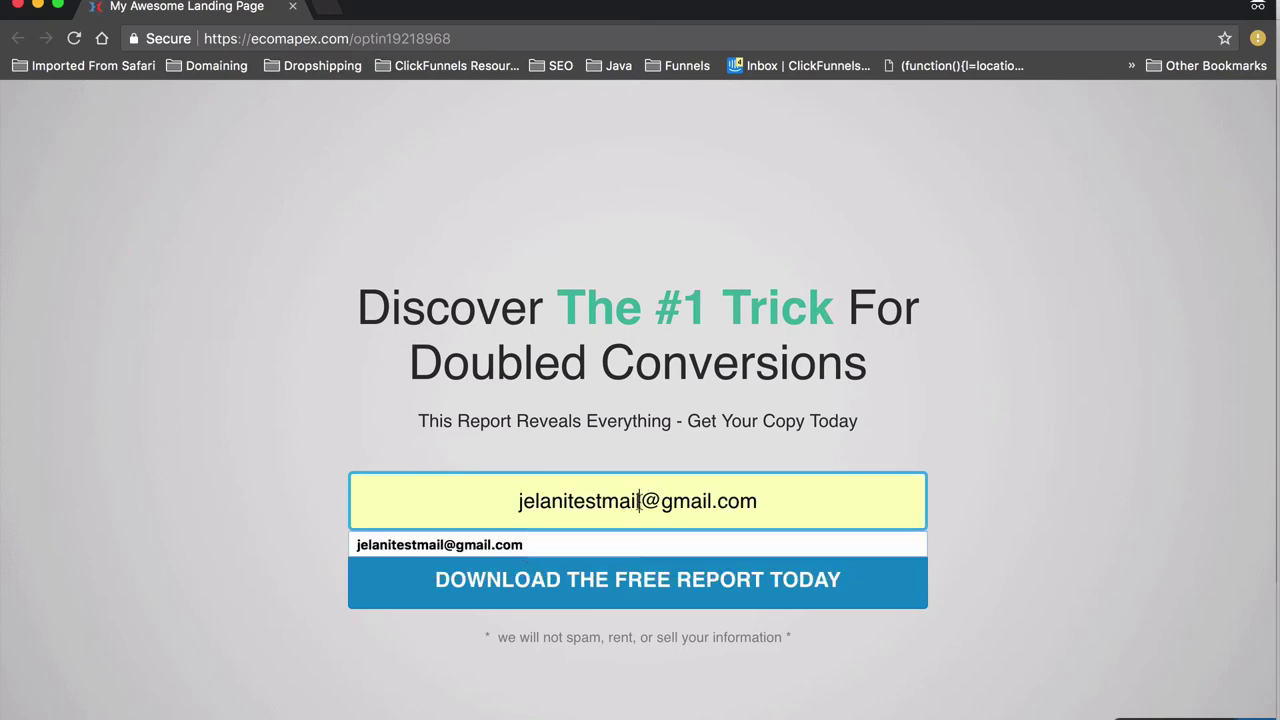
text(+5647)
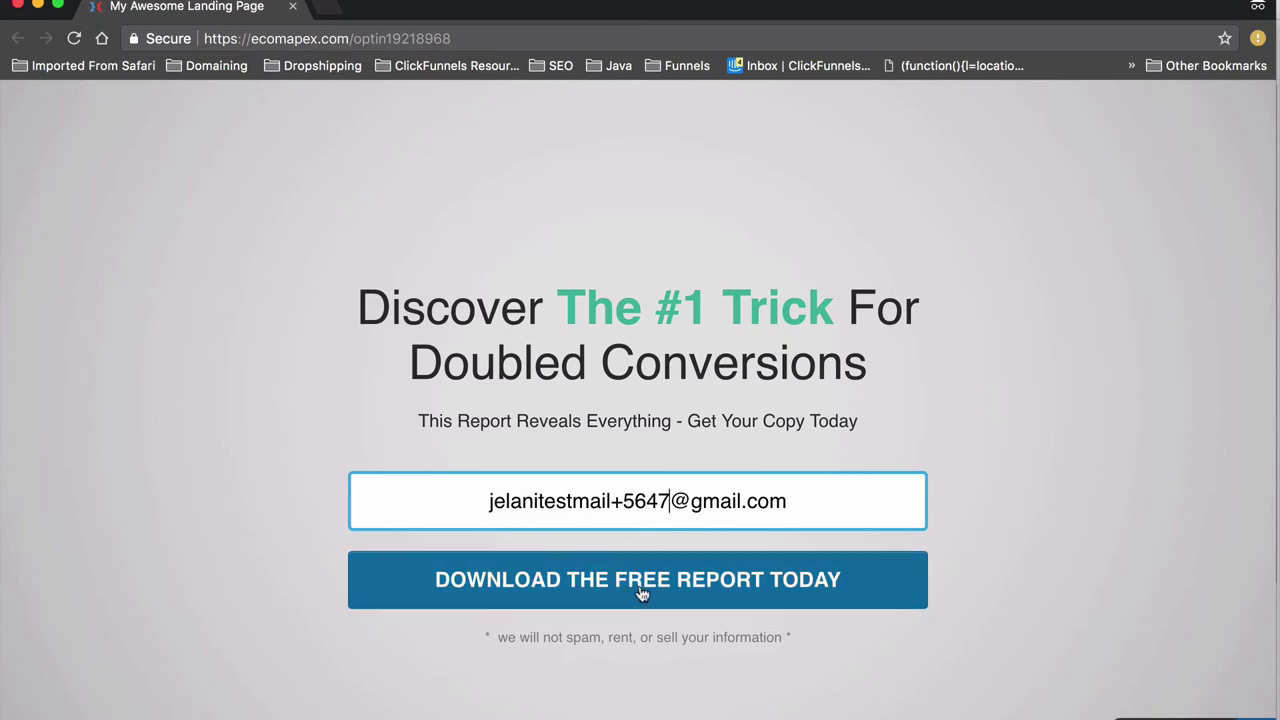
click(681, 598)
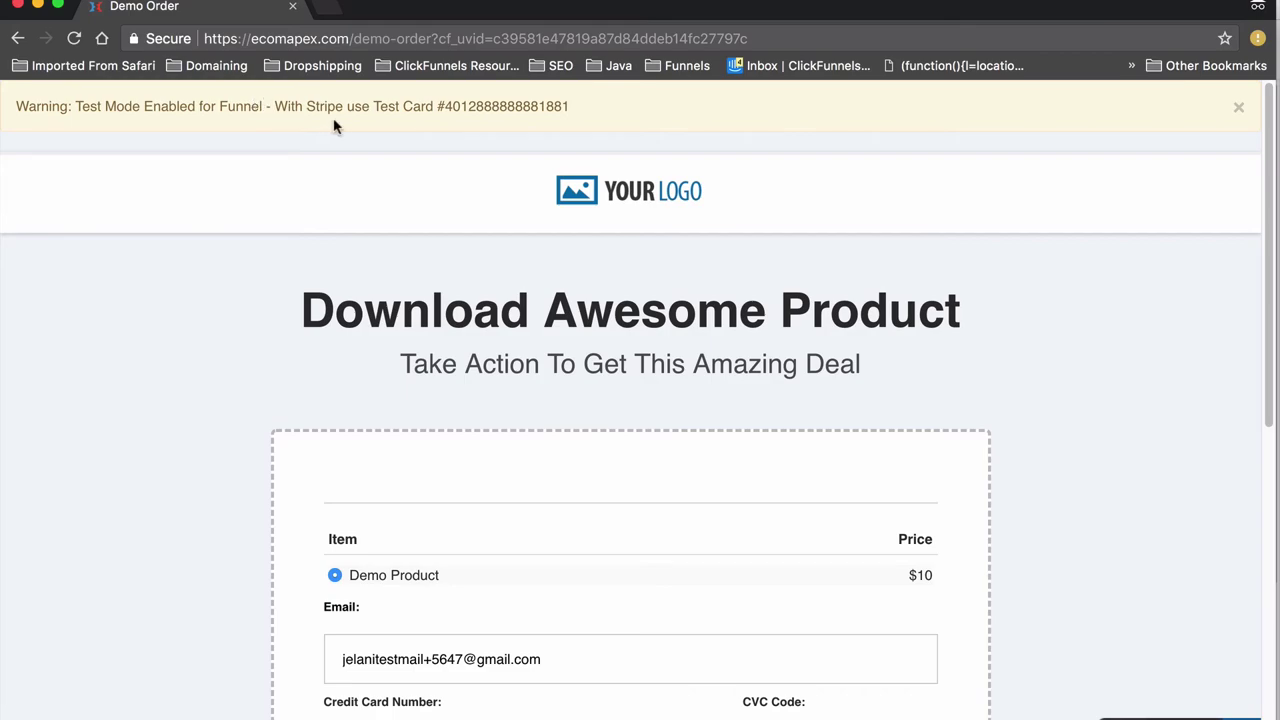
Copy the Stripe test card number from the banner into the Card number field
drag(443, 107, 604, 111)
key(super+c)
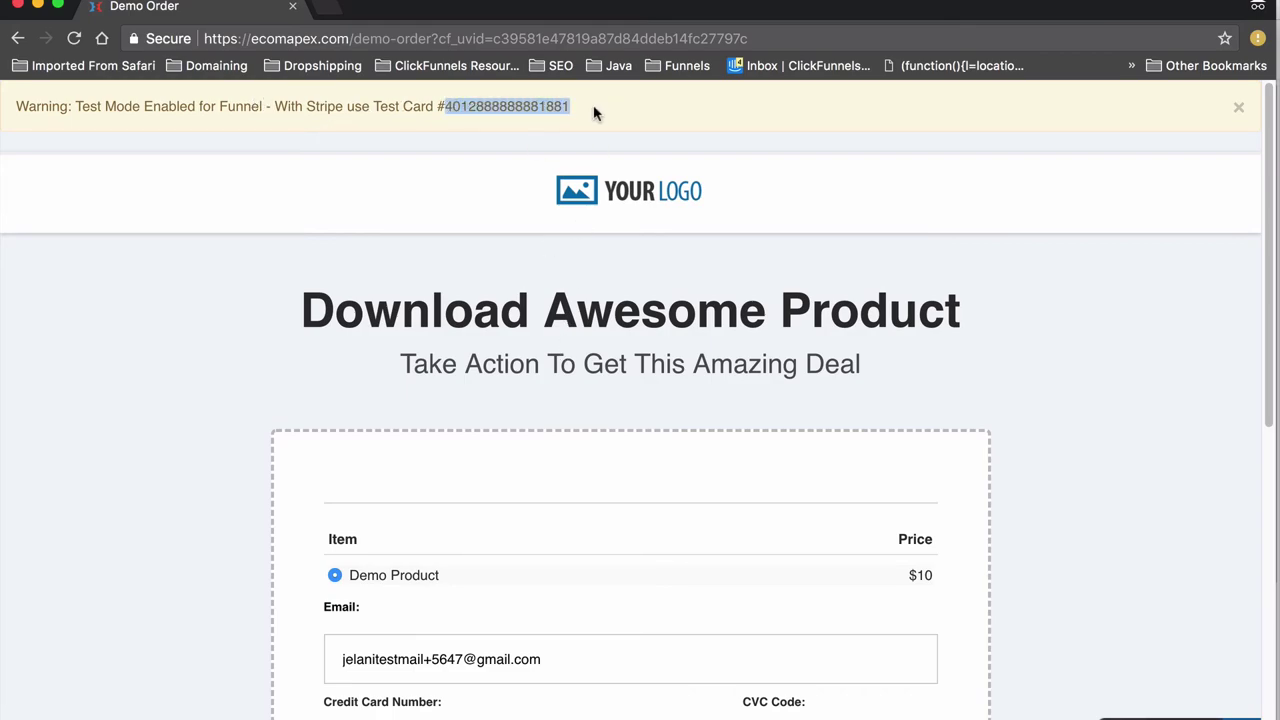
scroll(567, 358, down, 5)
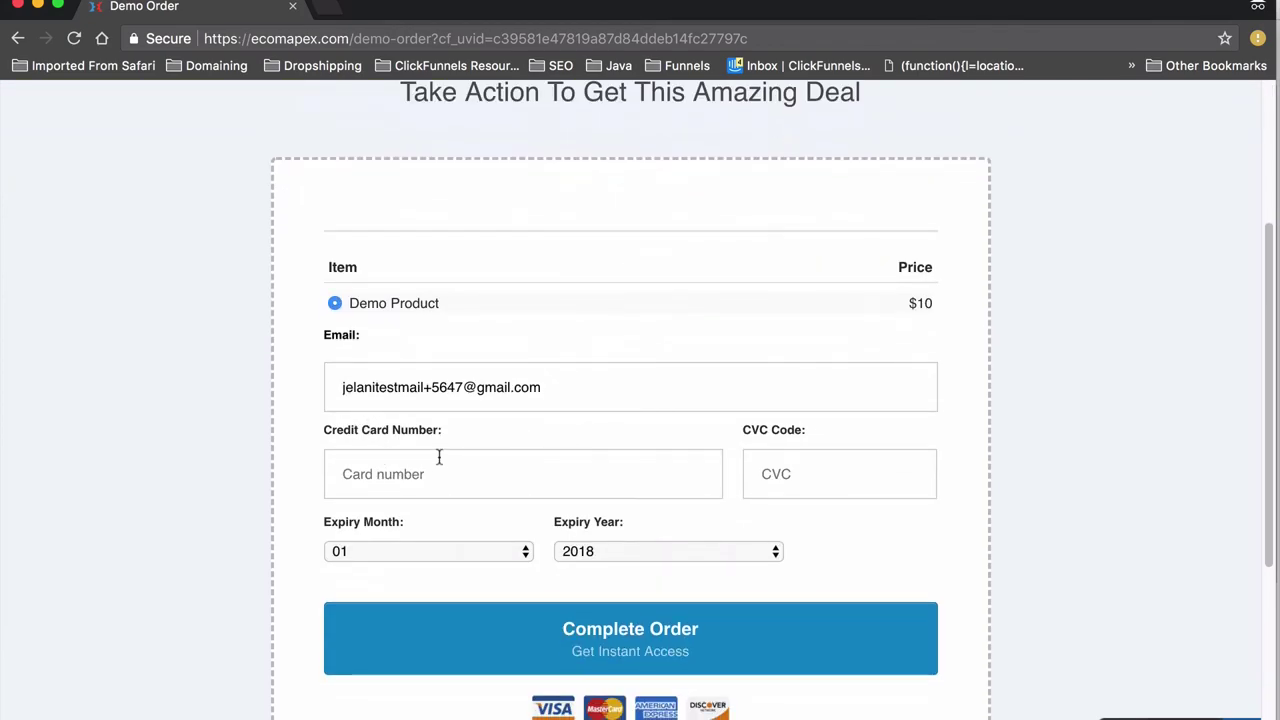
click(426, 479)
key(super+v)
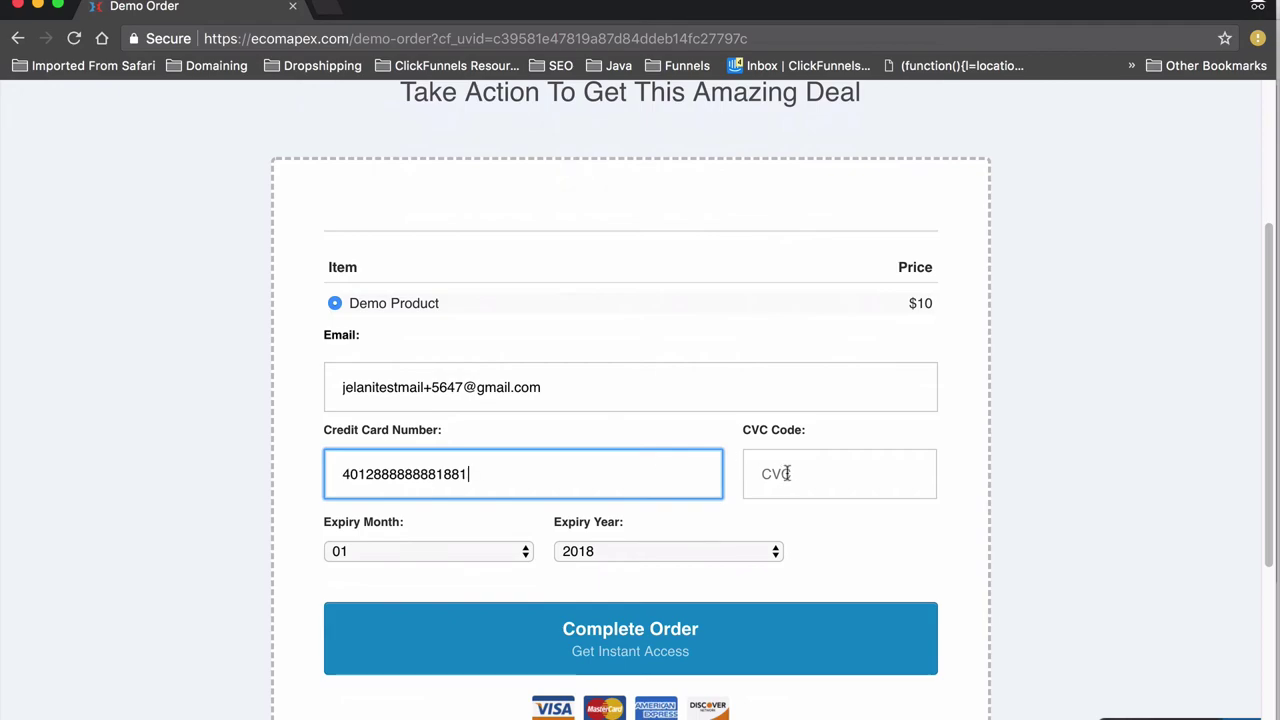
click(800, 479)
text(565)
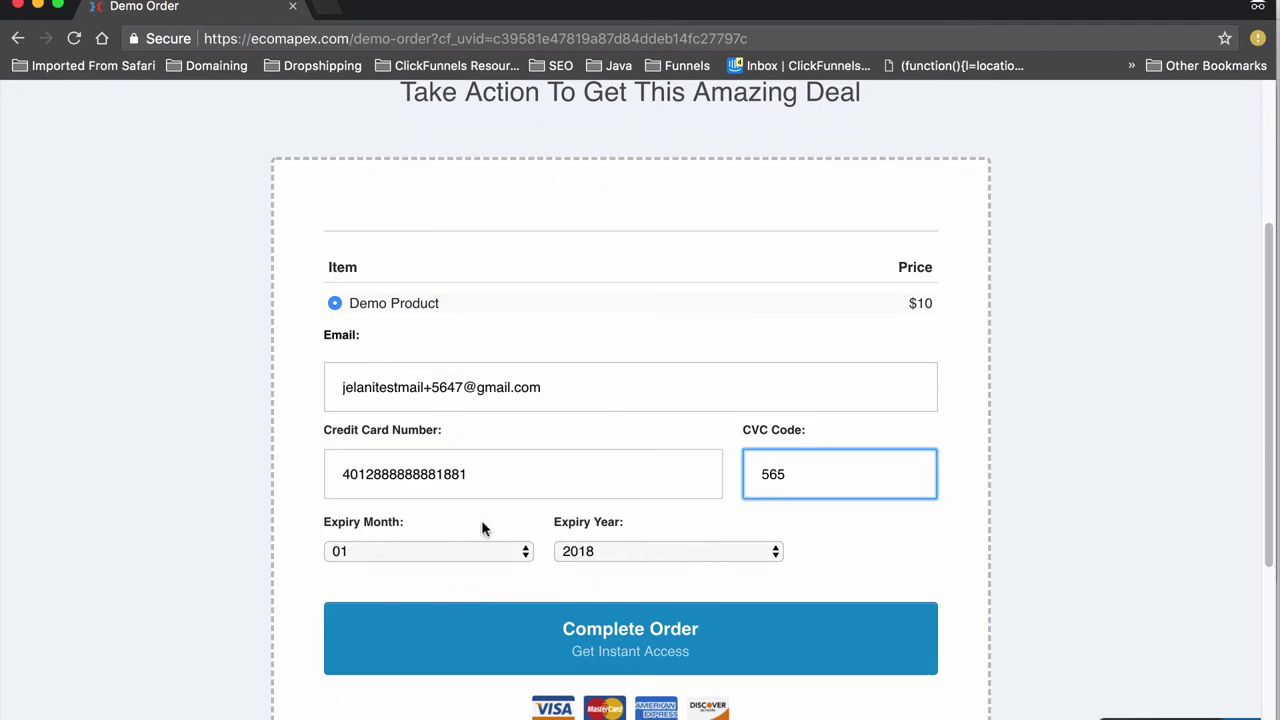
click(580, 553)
click(589, 576)
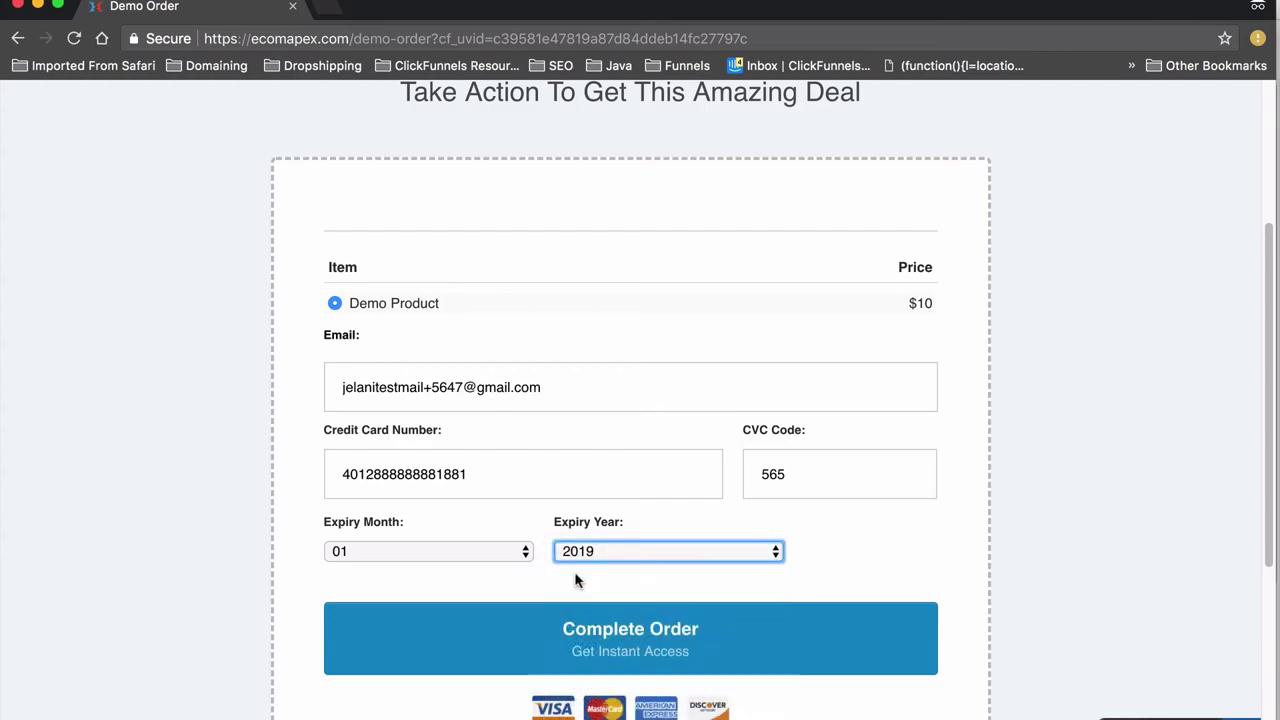
scroll(578, 590, down, 3)
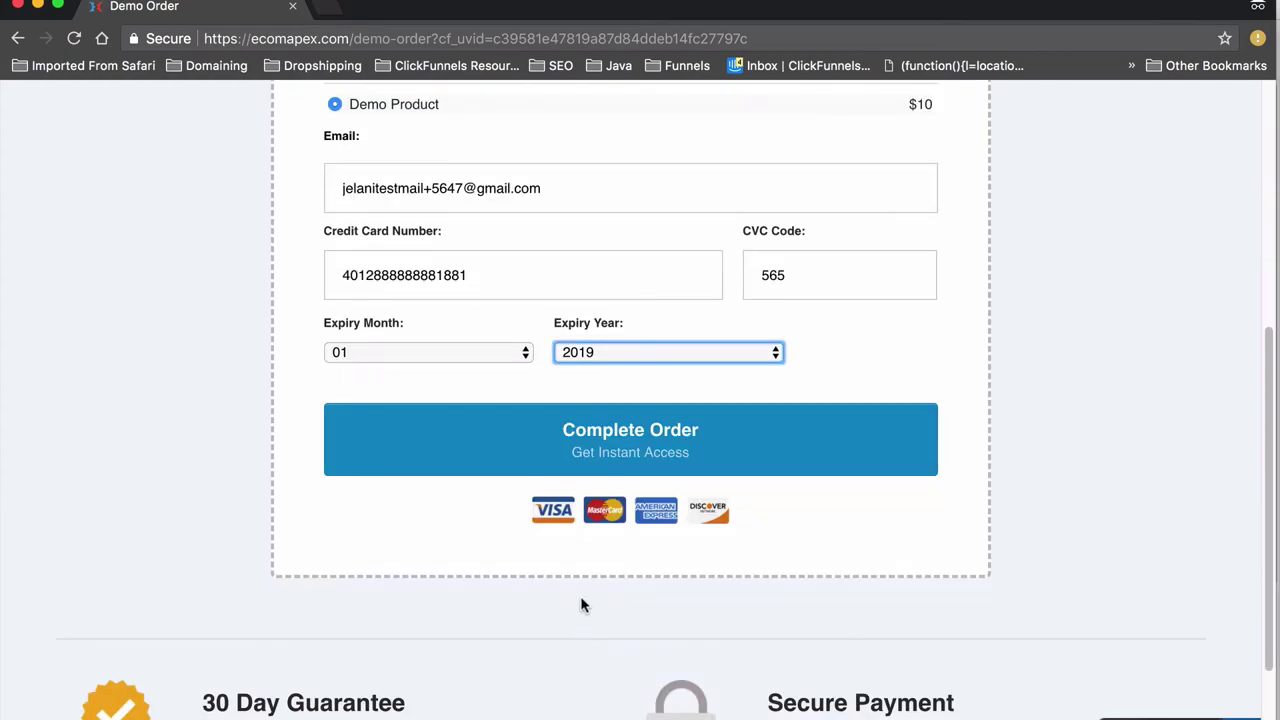
click(601, 462)
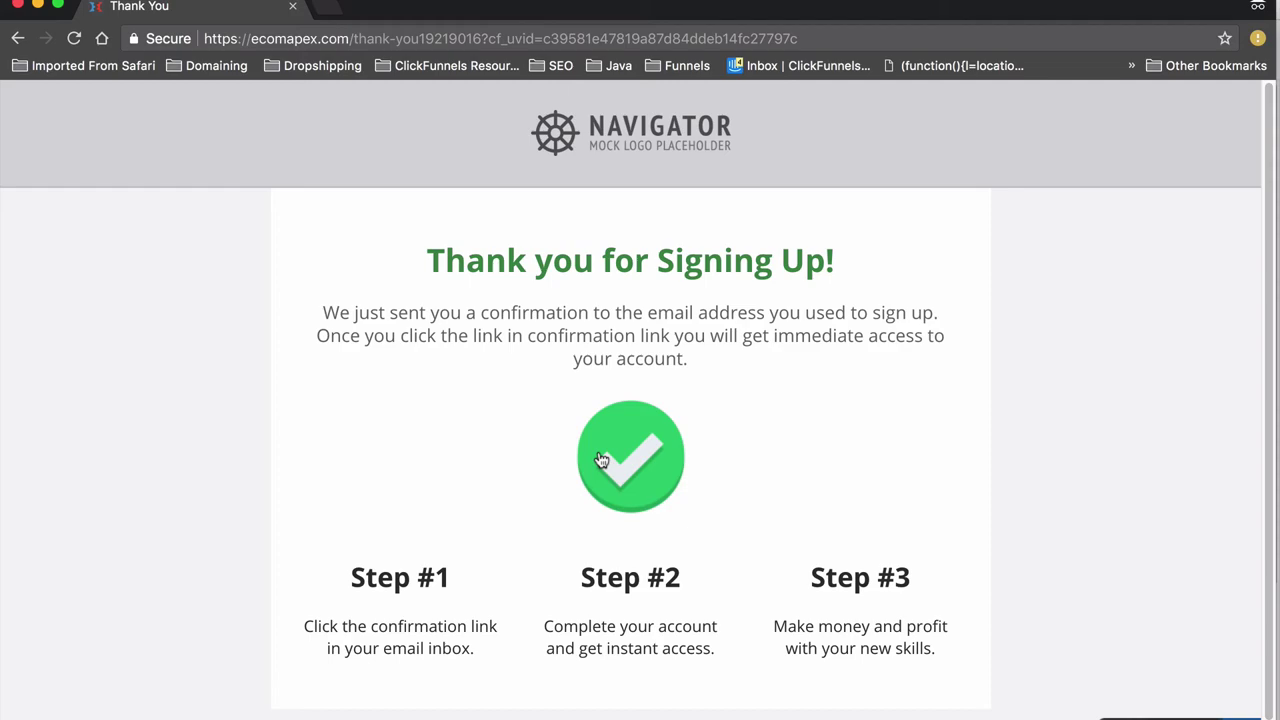
scroll(440, 478, down, 1)
scroll(434, 480, up, 1)
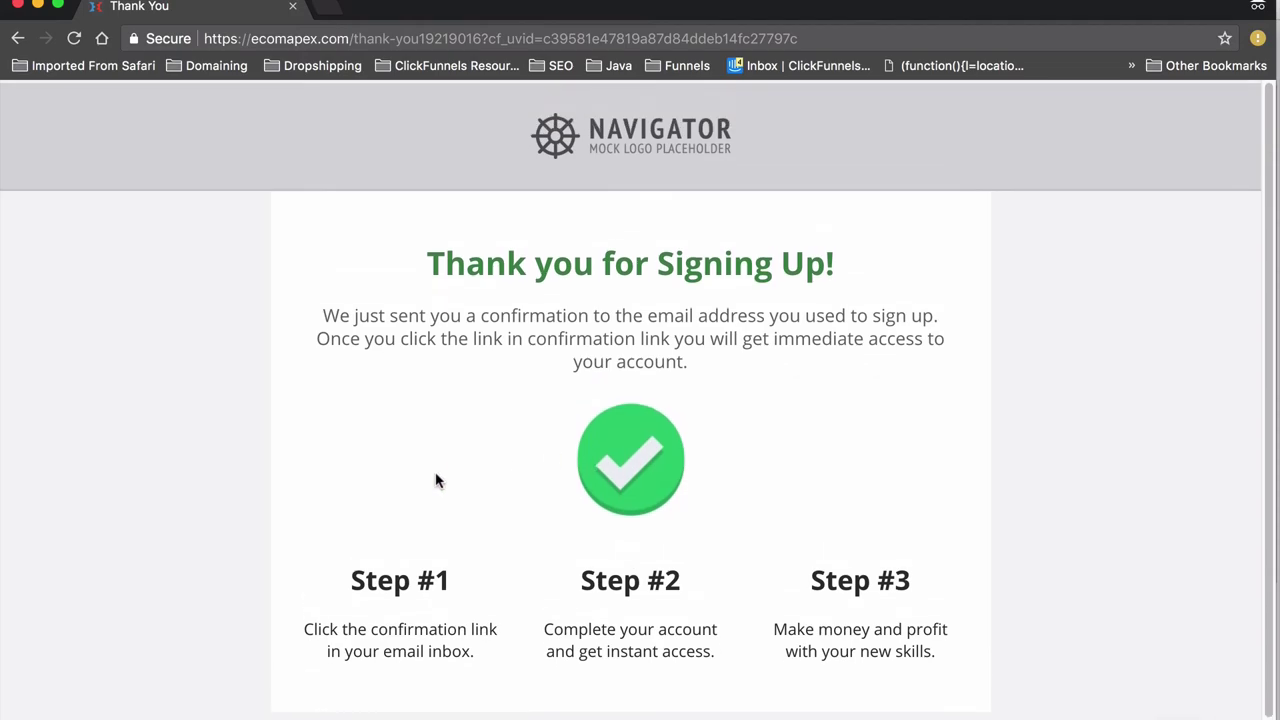
Delete the Demo Order step, leaving Optin then Thank You, and reopen Optin in Incognito
click(18, 6)
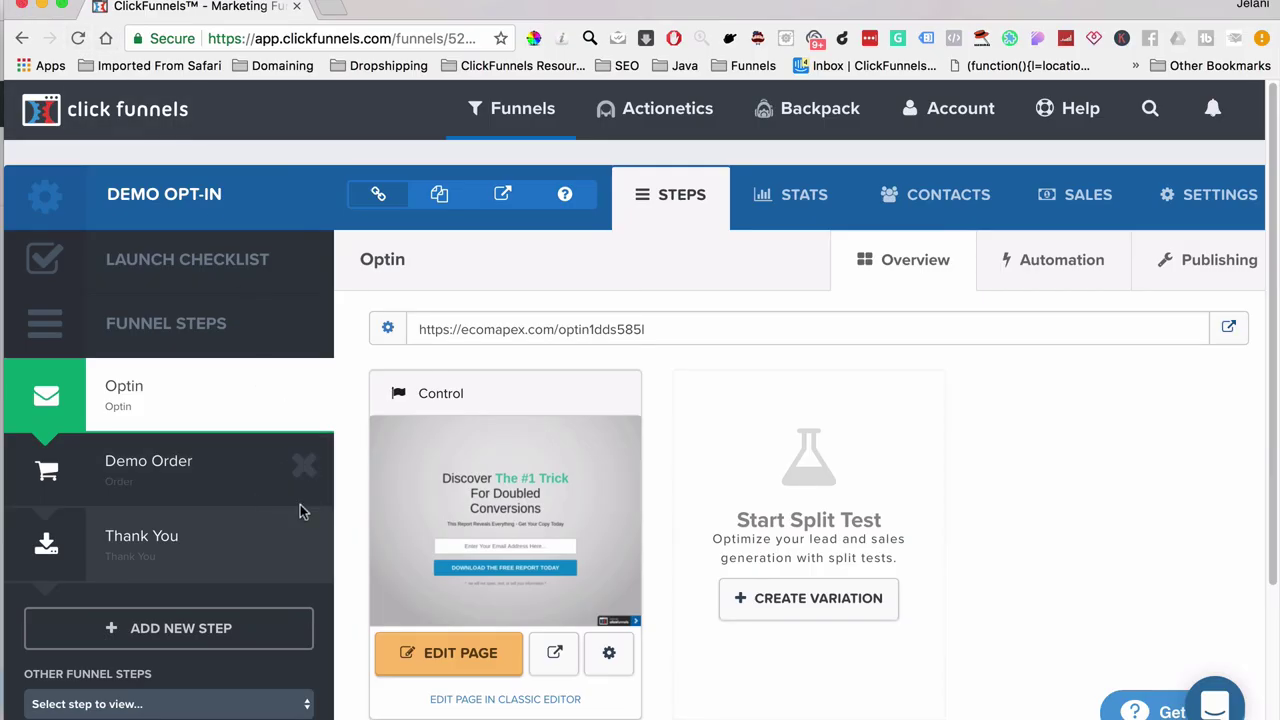
click(304, 465)
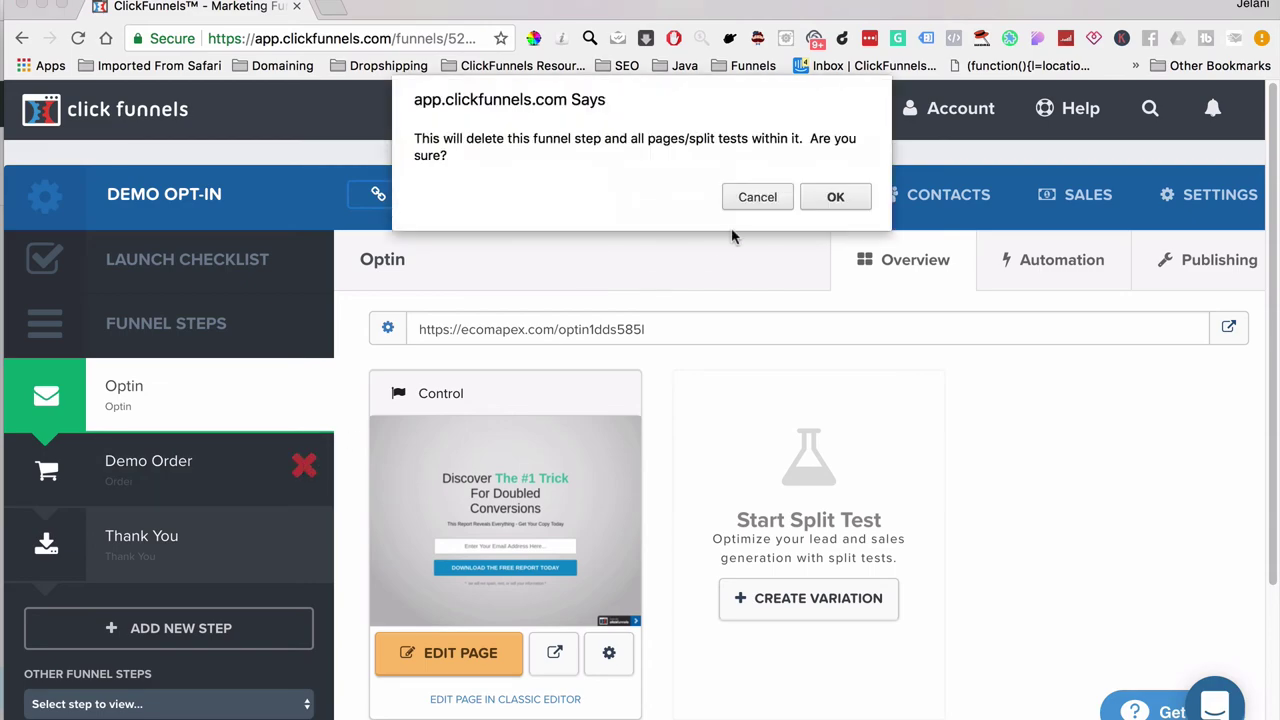
click(826, 197)
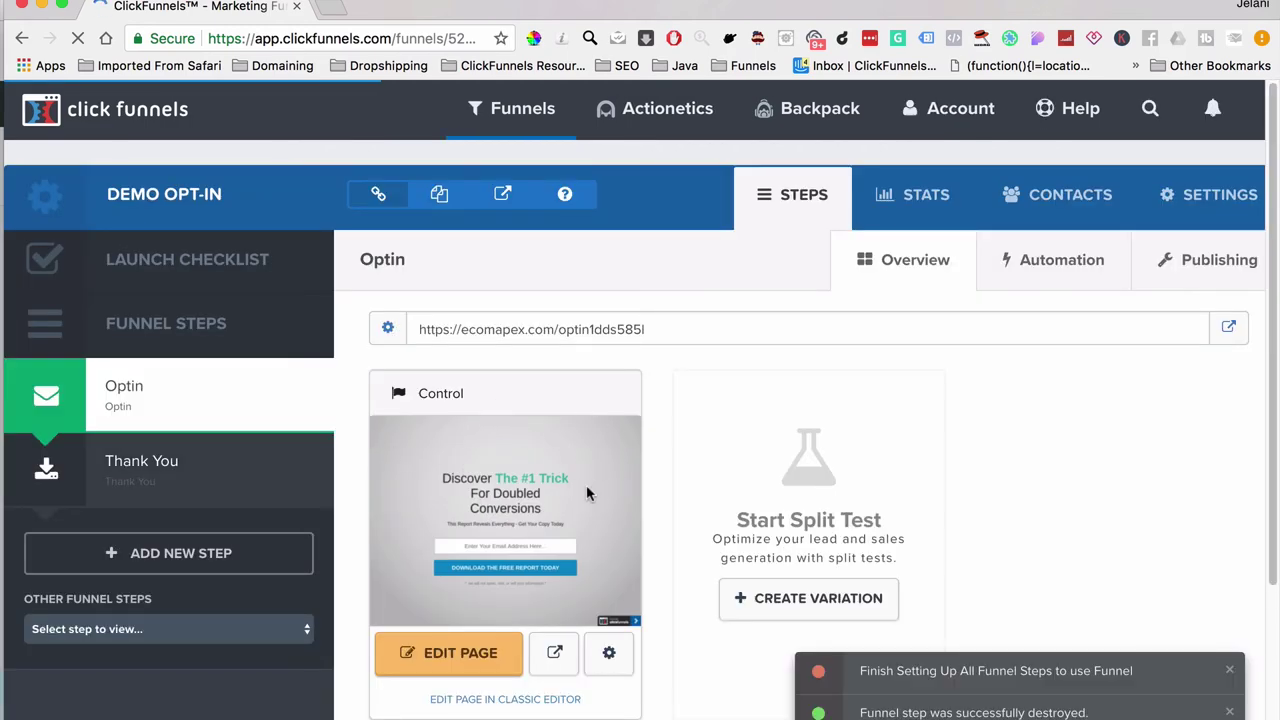
right_click(1229, 331)
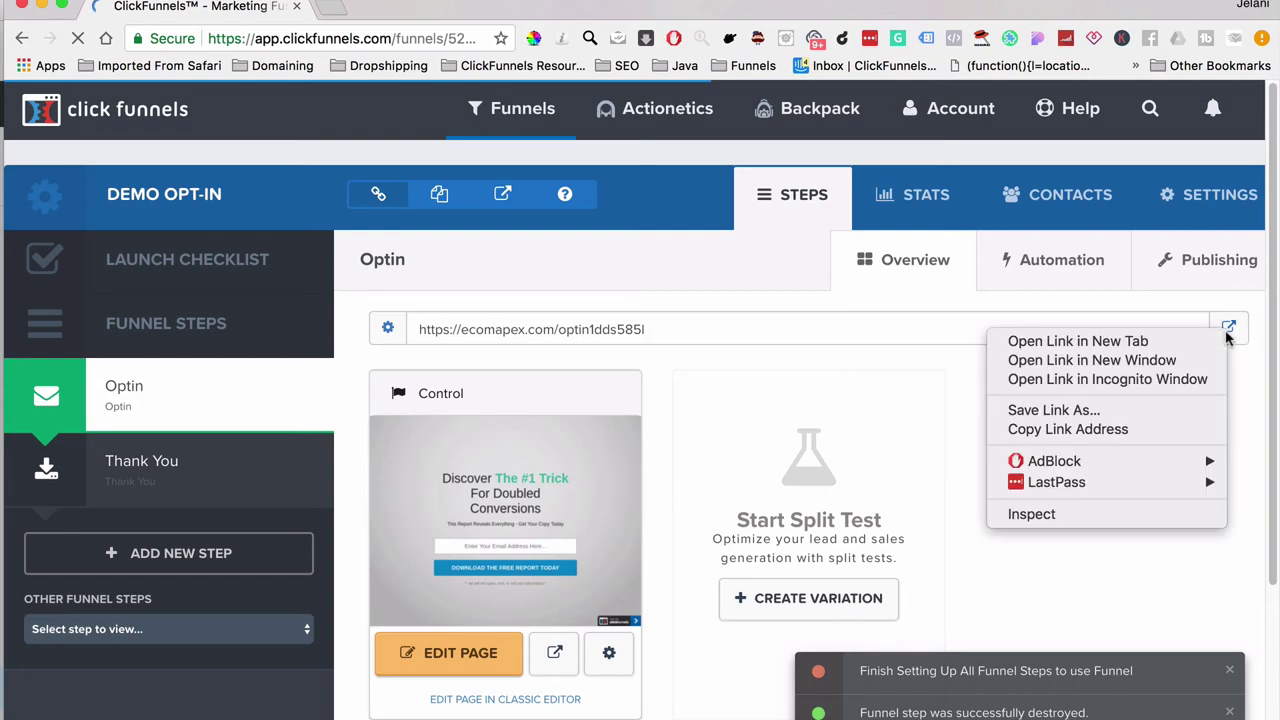
click(1141, 381)
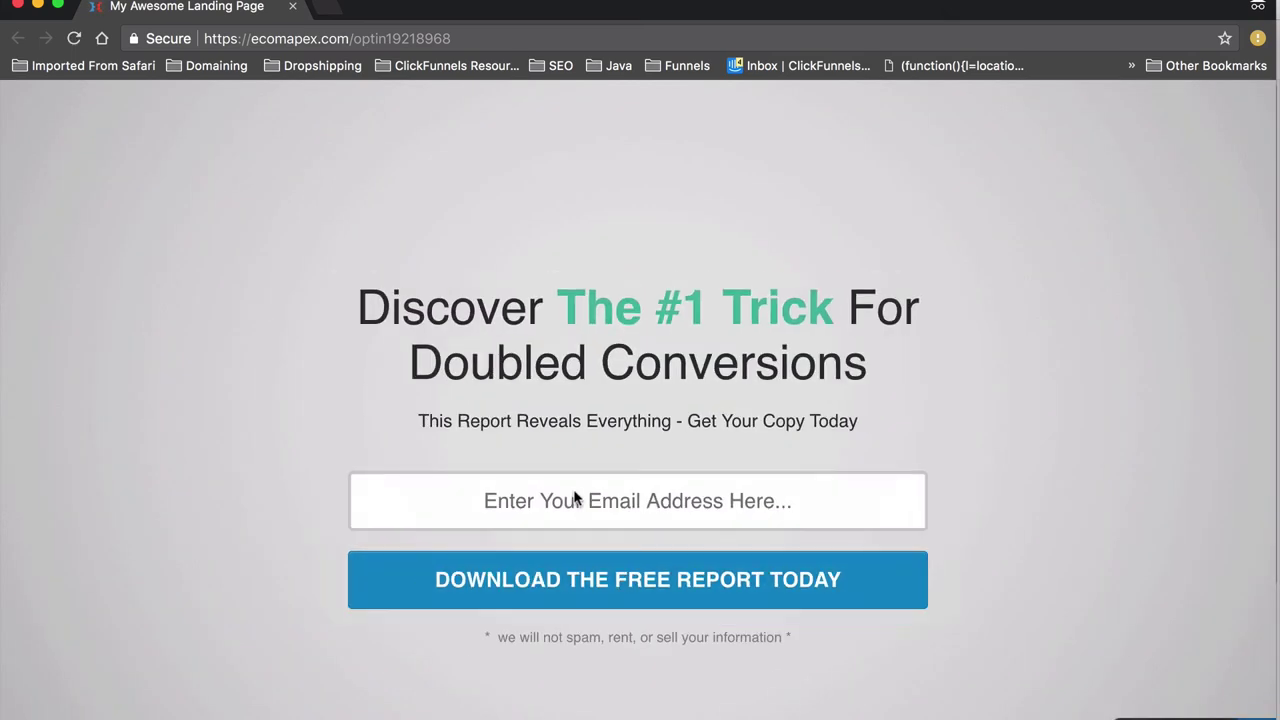
Sign up again with the test e-mail's alias changed to +8474, then close the Thank You page
click(589, 499)
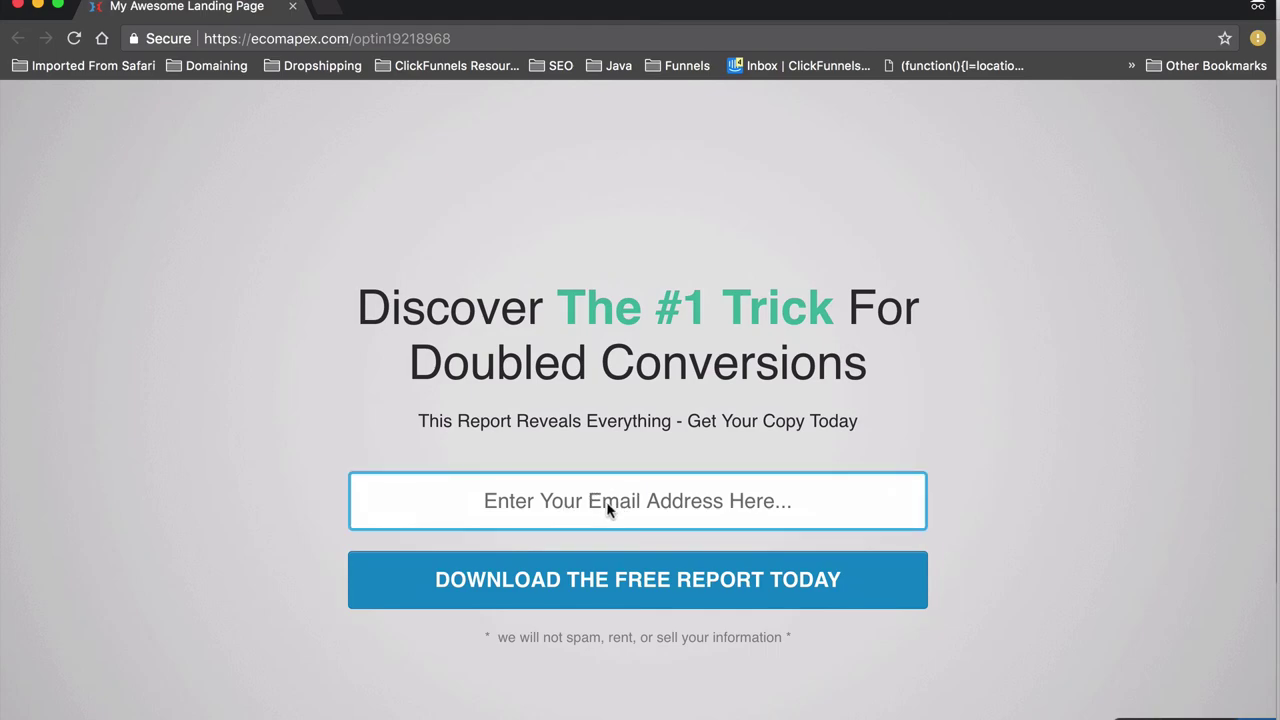
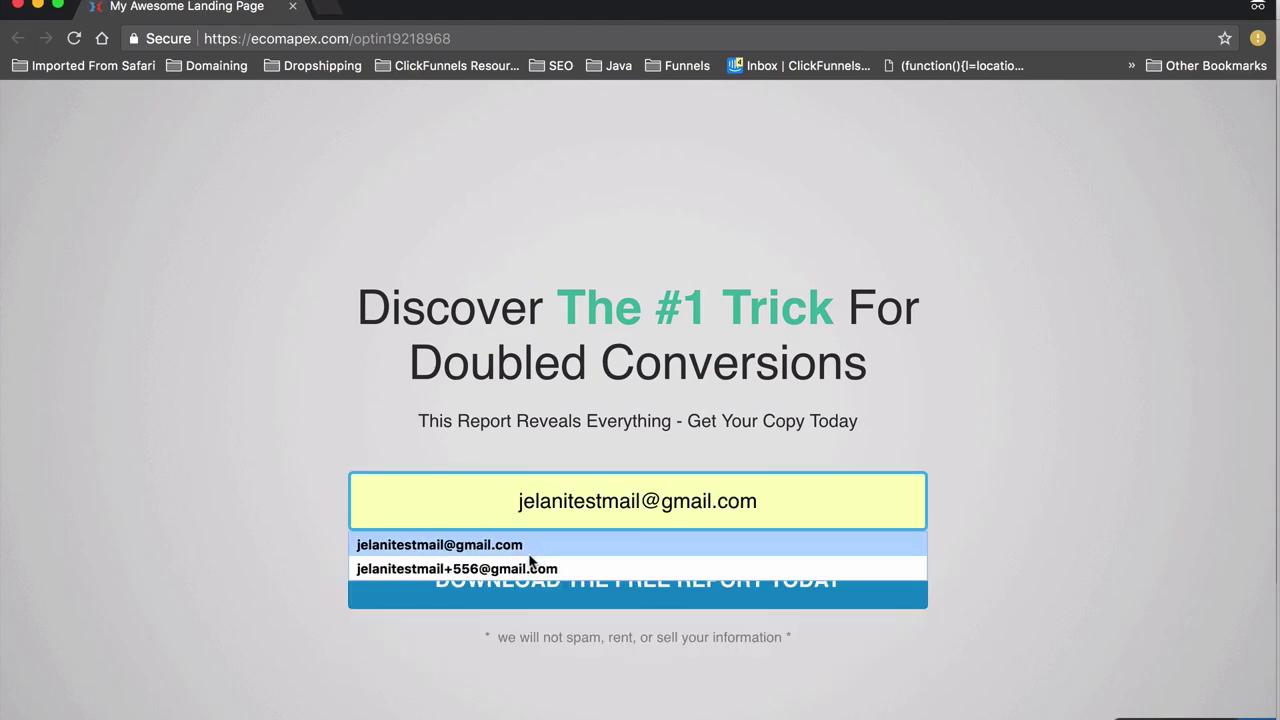
click(520, 568)
click(617, 503)
click(641, 503)
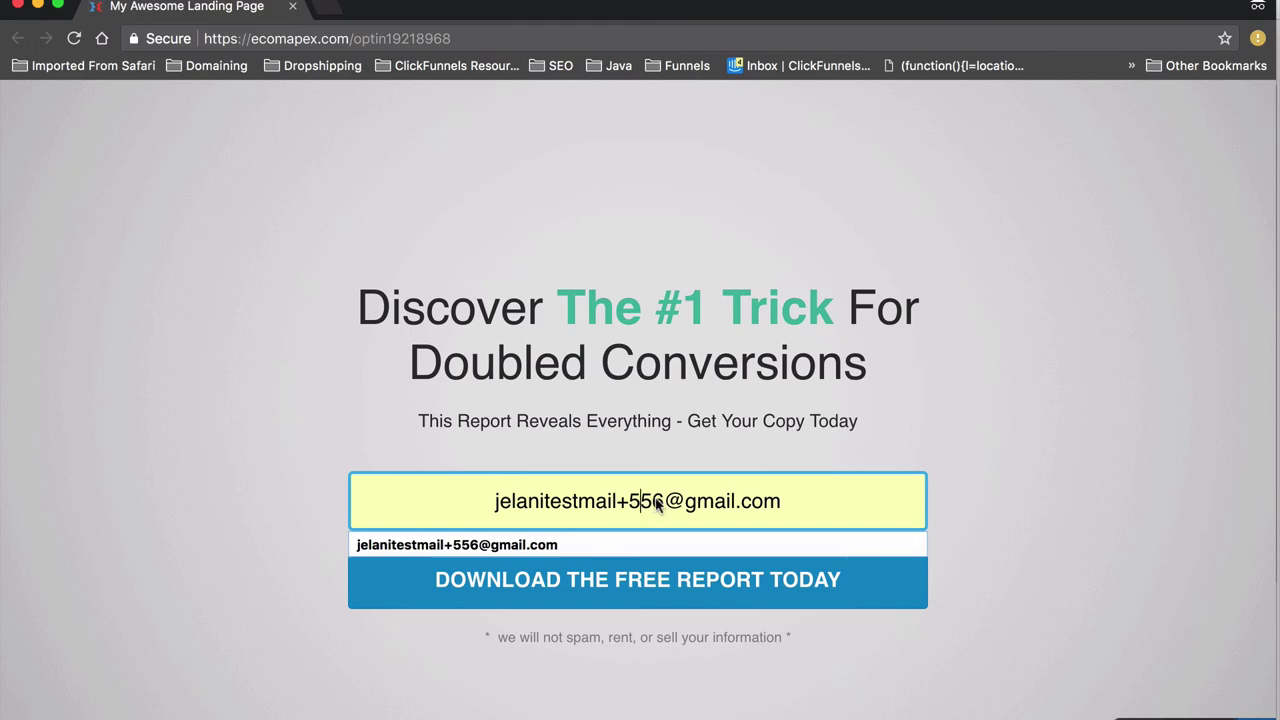
click(652, 503)
key(Delete)
key(BackSpace)
key(BackSpace)
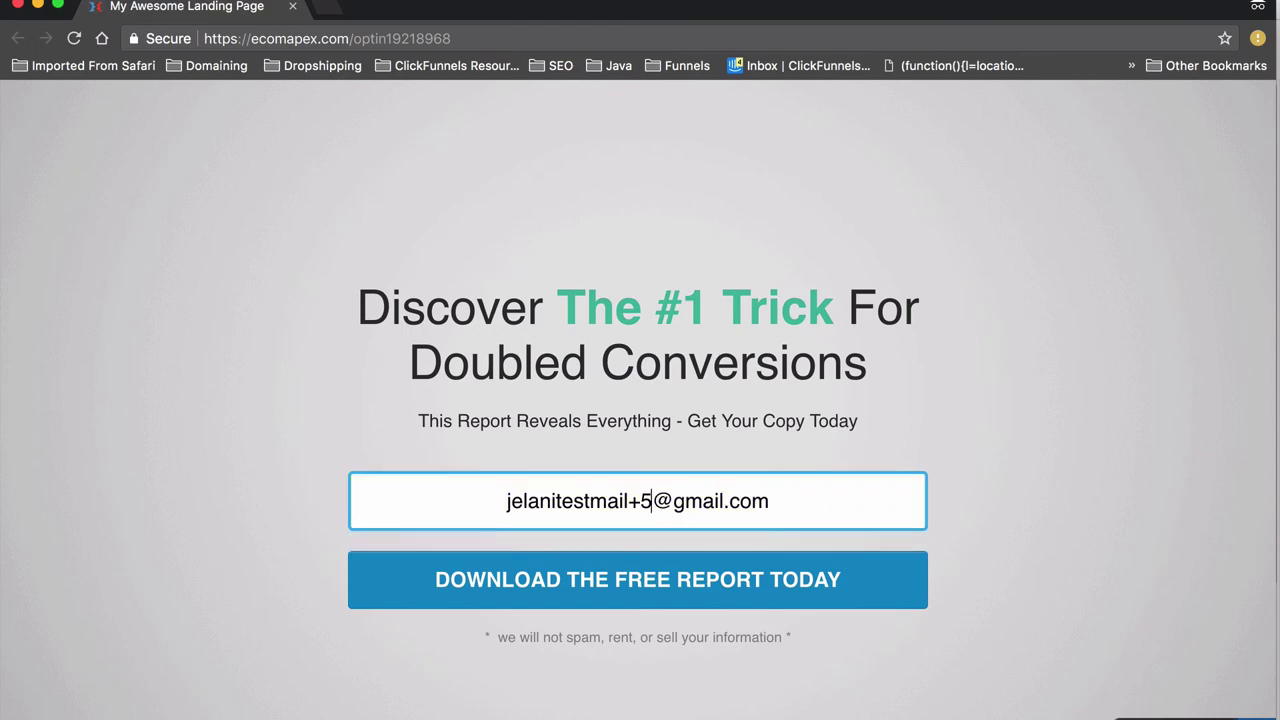
text(8474)
click(789, 580)
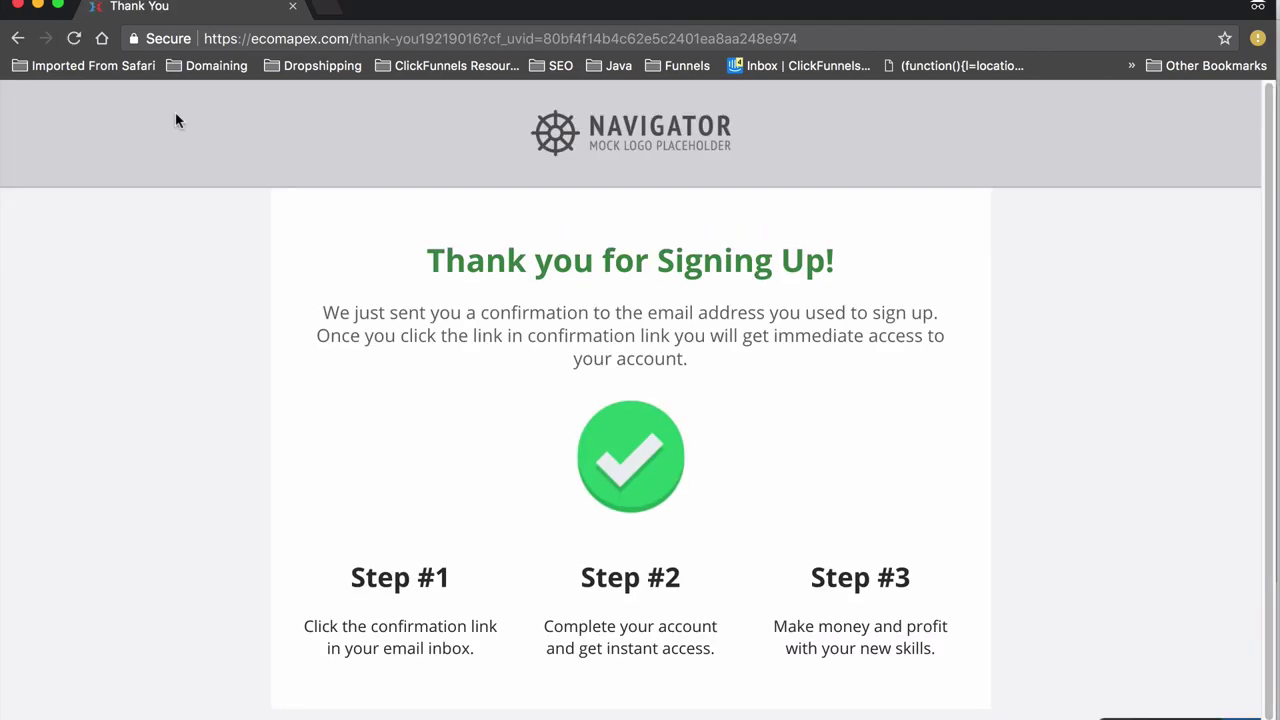
click(20, 8)
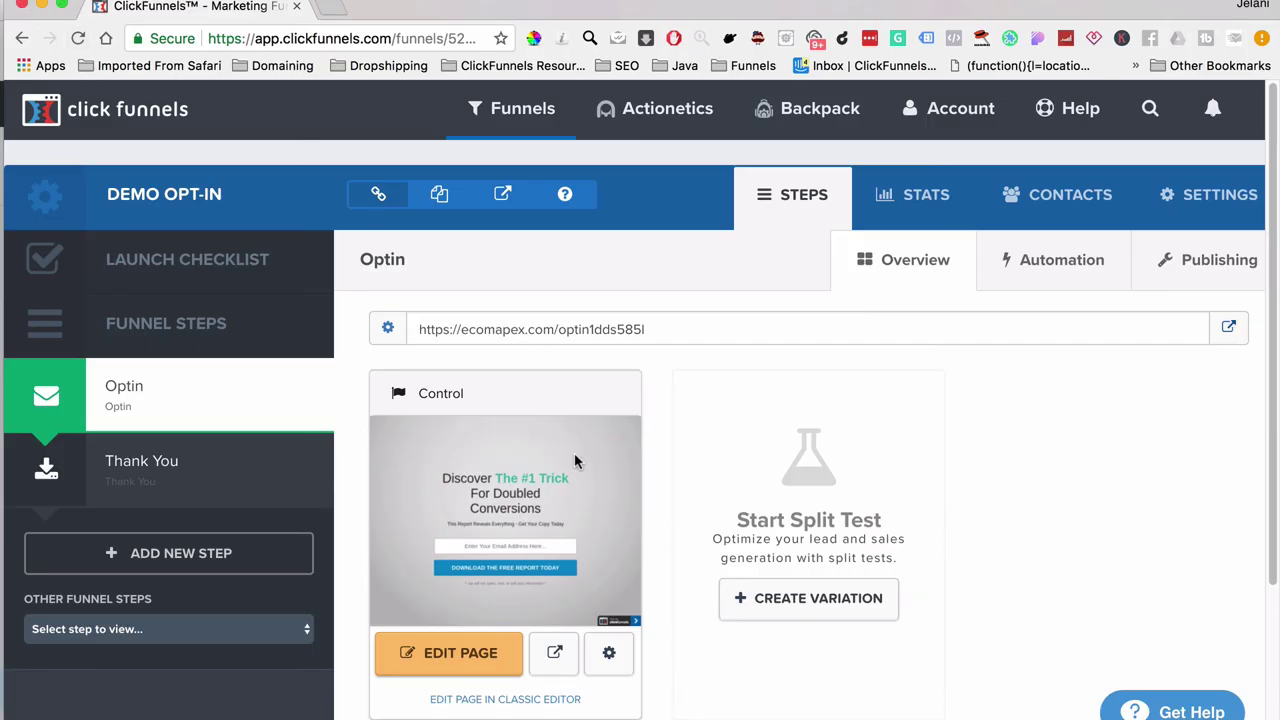